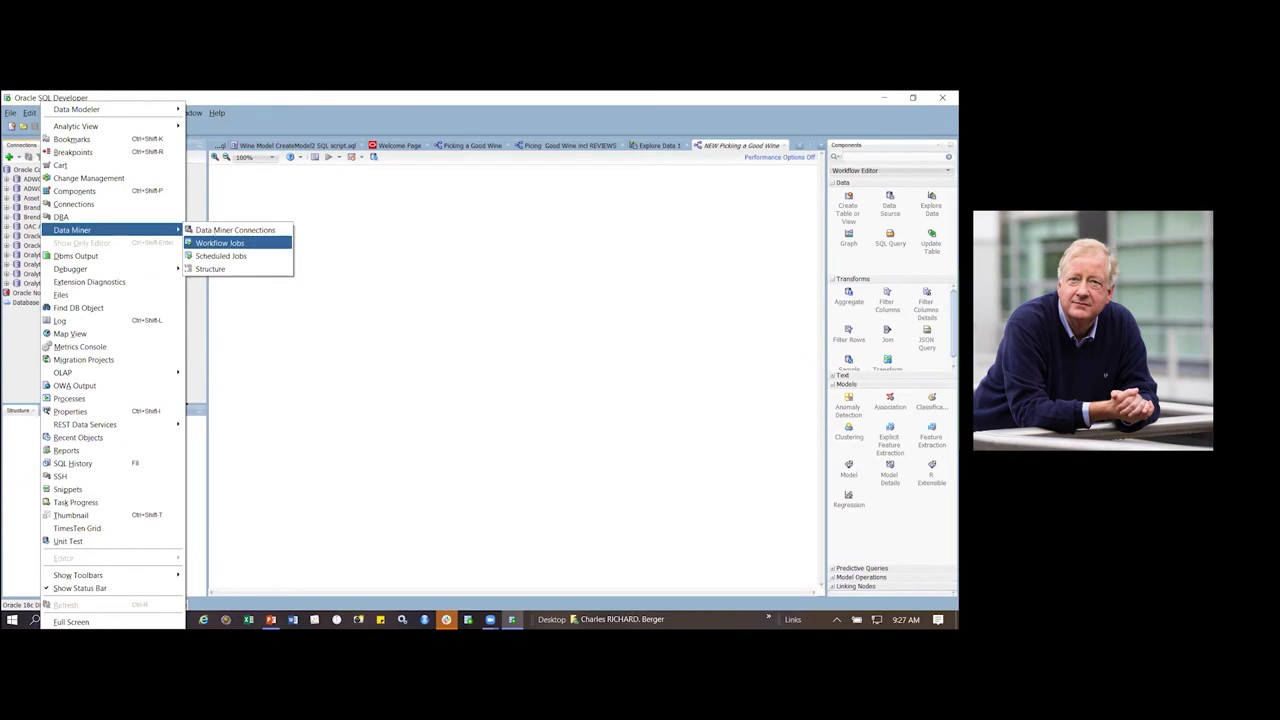
Step: Display the Data Miner connections and open the NEW Picking a Good Wine workflow from the Wine Predictions project
click(235, 230)
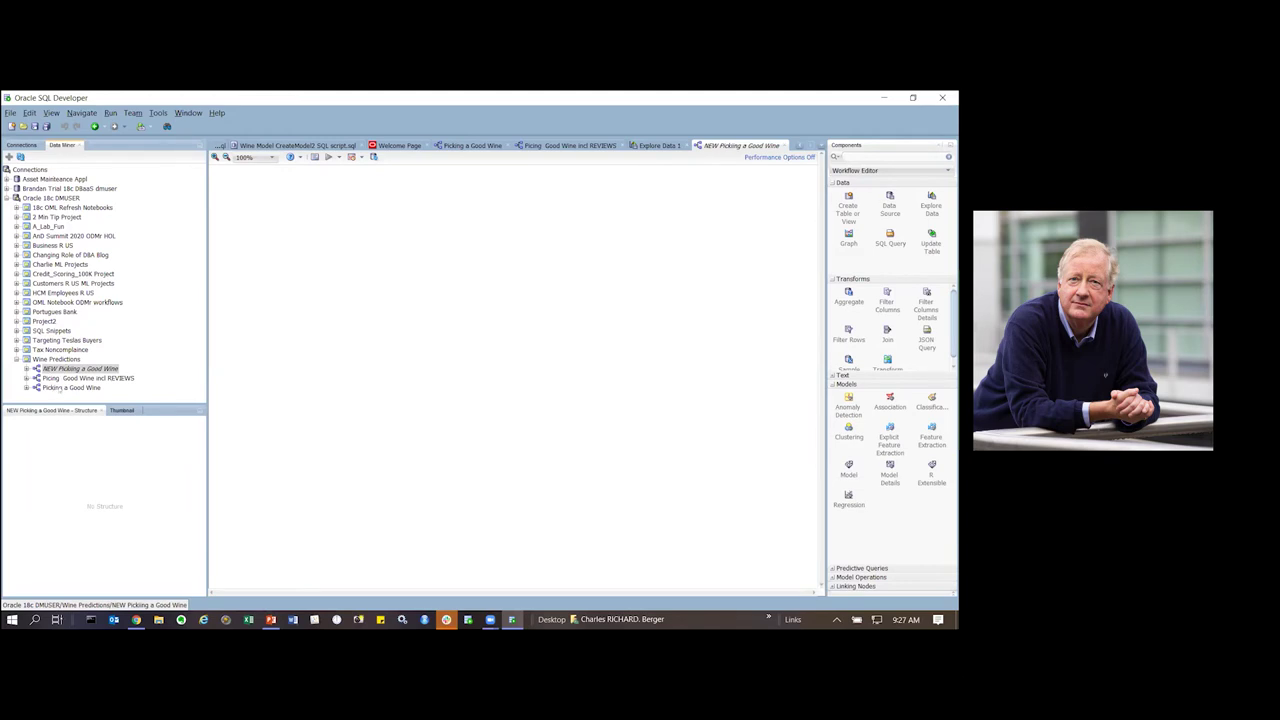
double_click(61, 388)
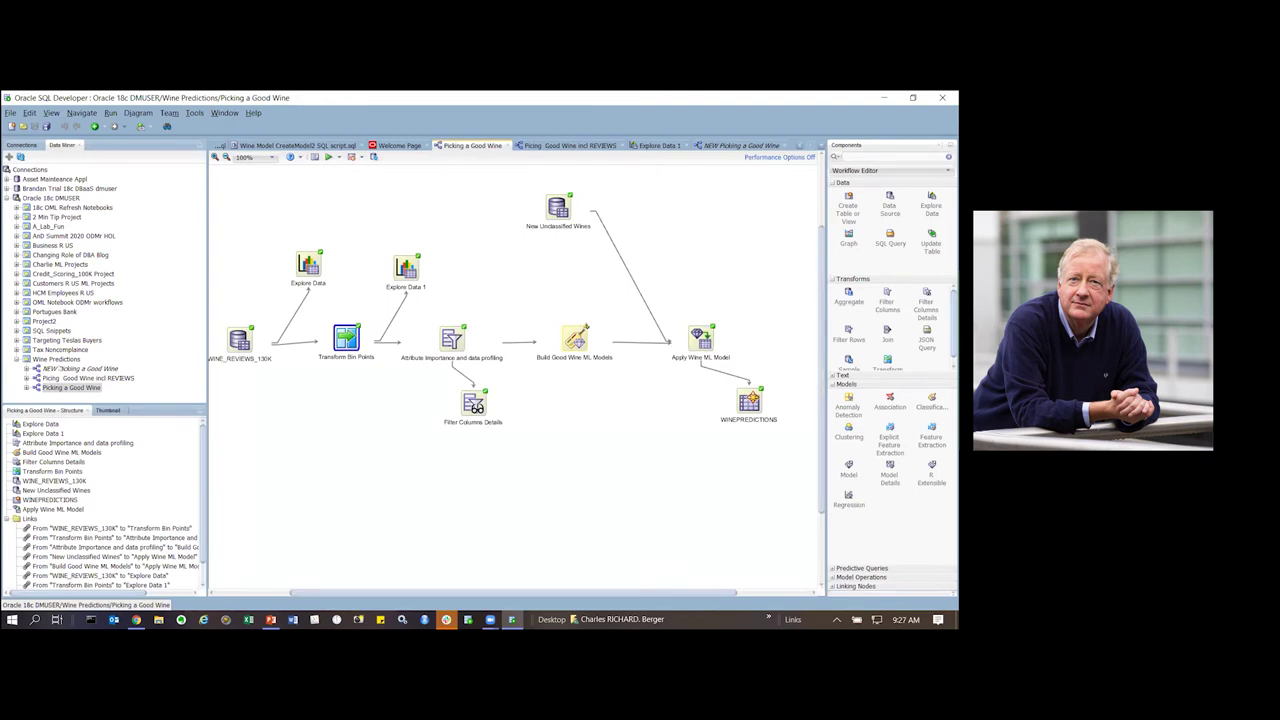
double_click(60, 368)
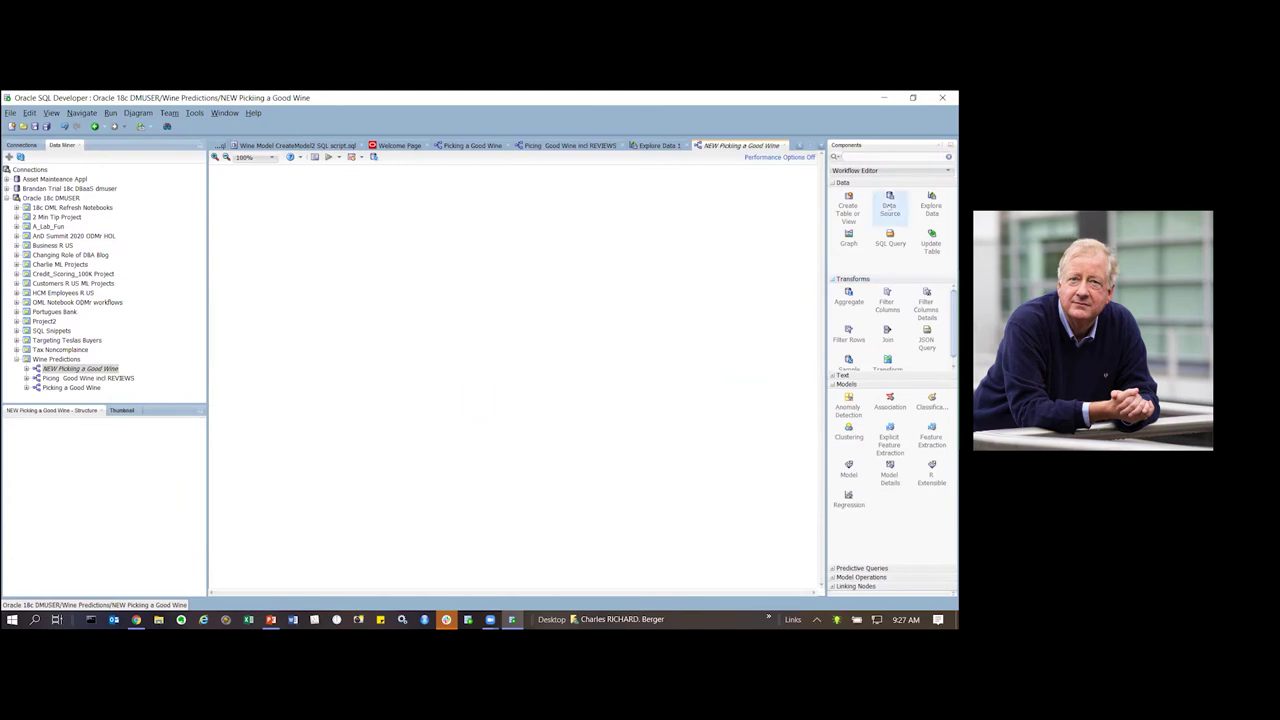
Step: Add a Data Source node to the empty workflow using the WINE_RATINGS_130K table with all its columns
click(889, 206)
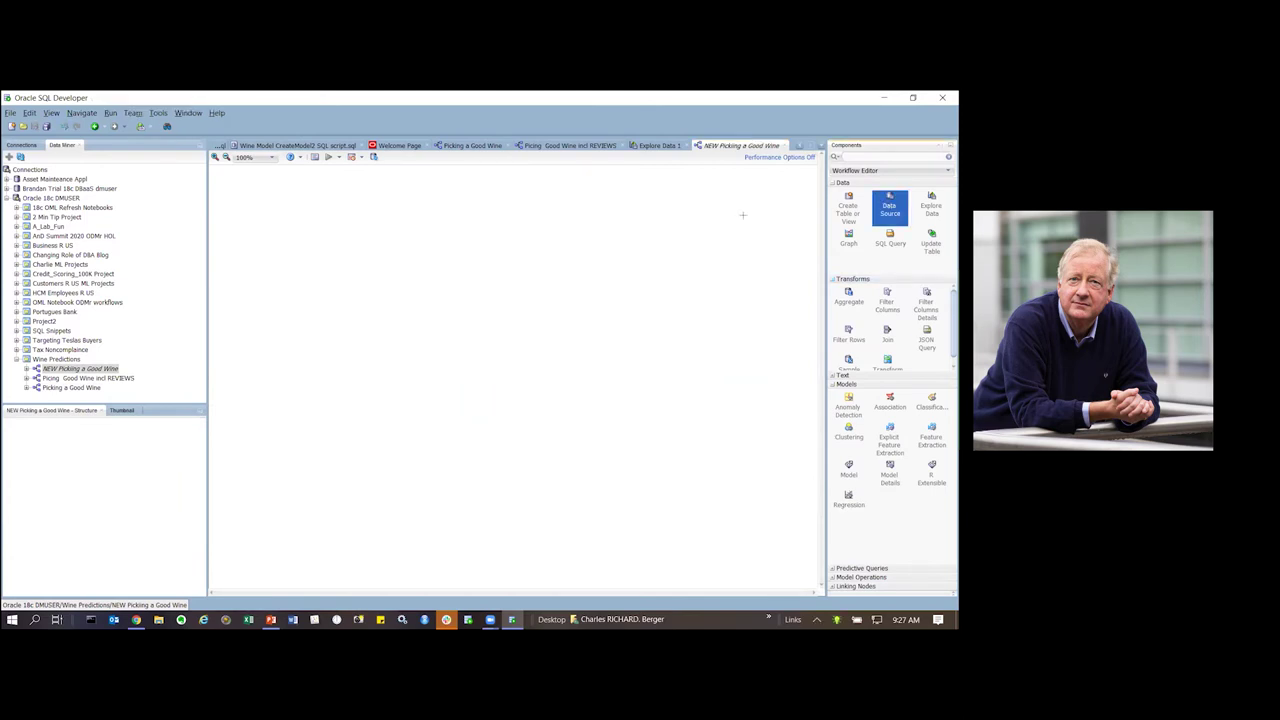
click(339, 302)
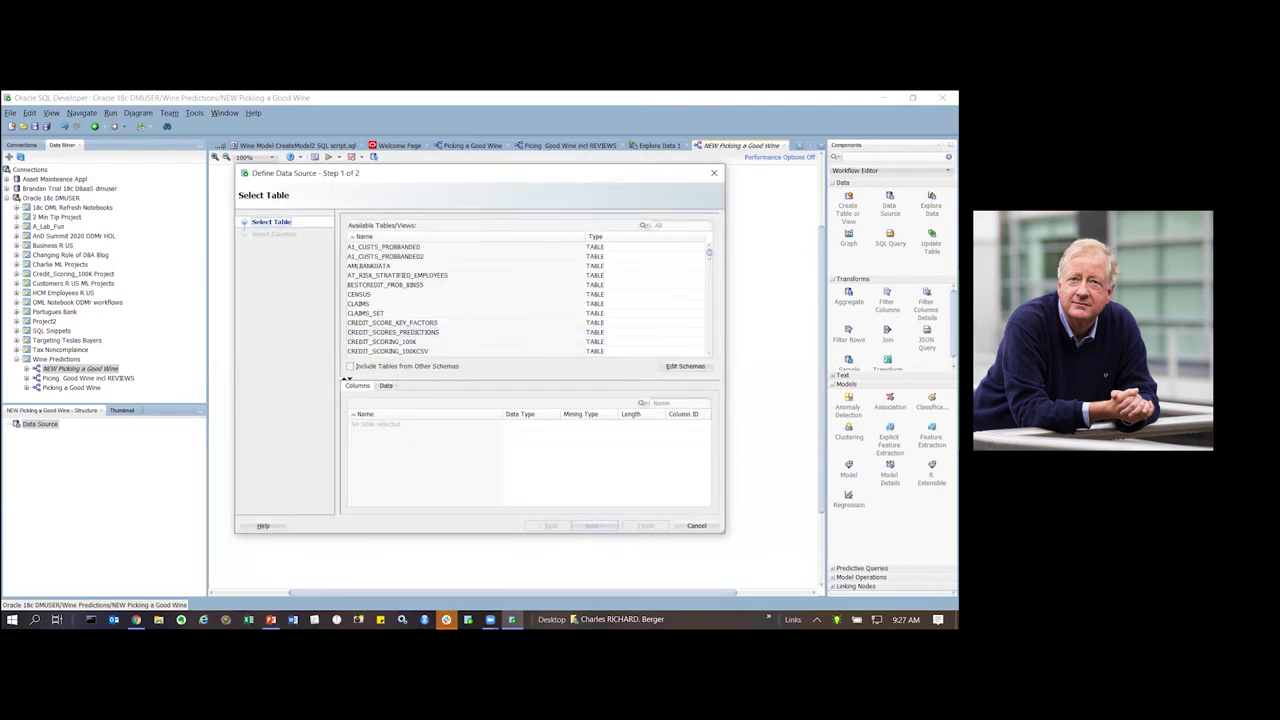
scroll(405, 333, down, 15)
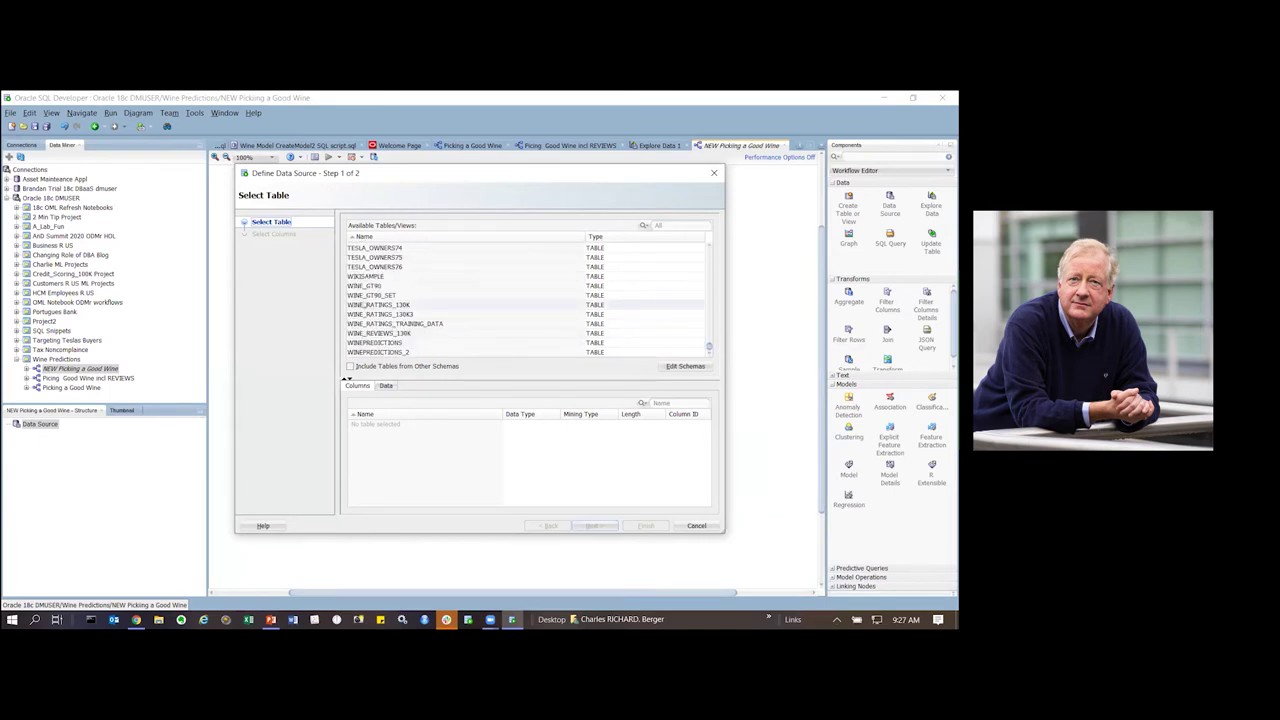
click(380, 304)
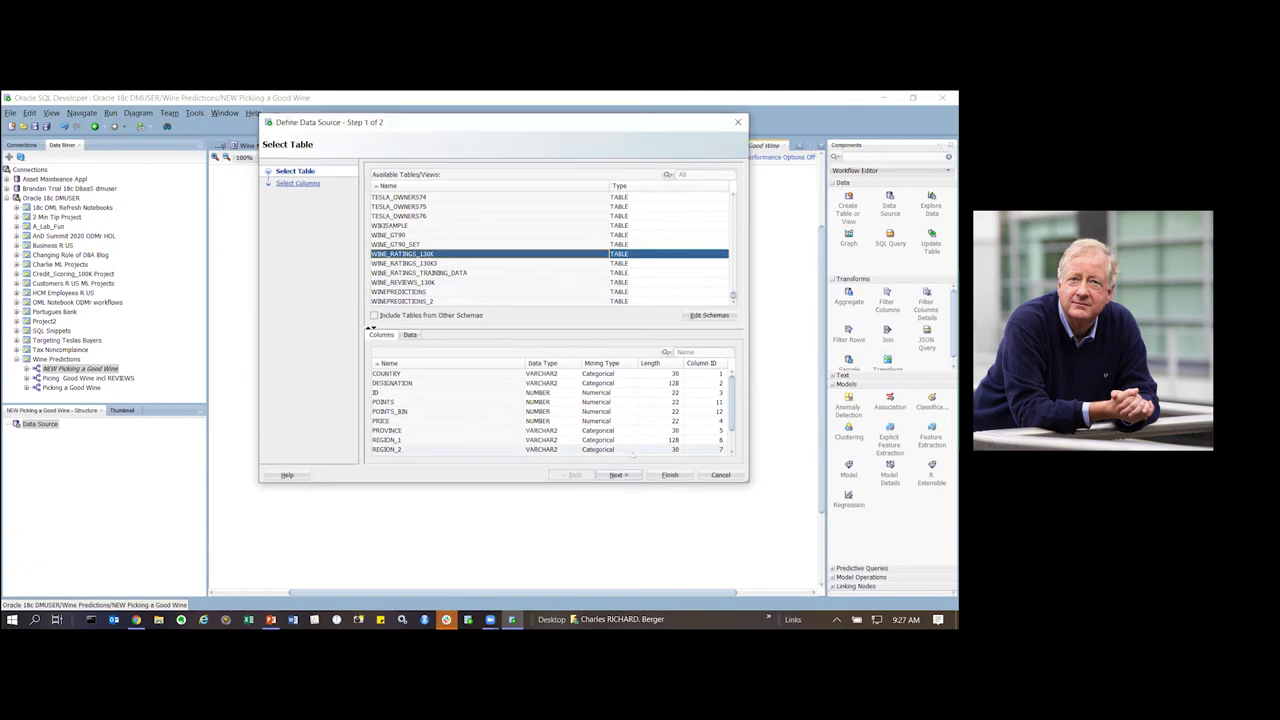
click(618, 475)
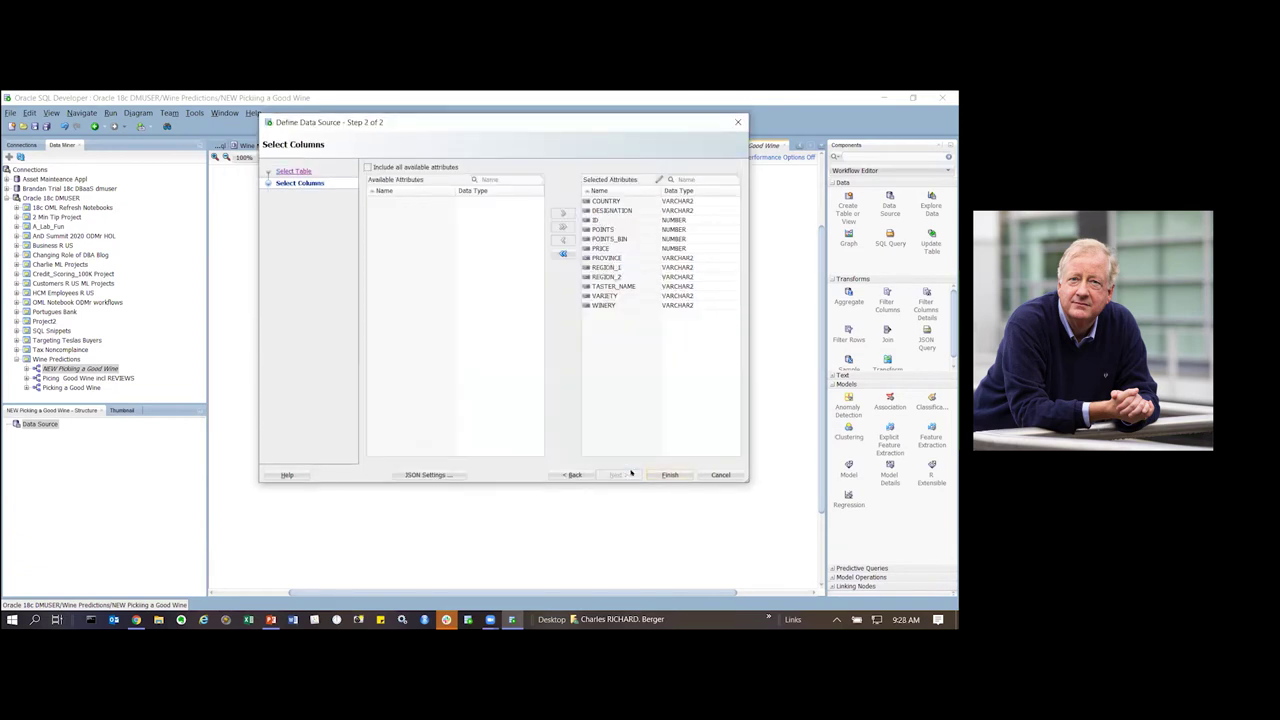
click(667, 475)
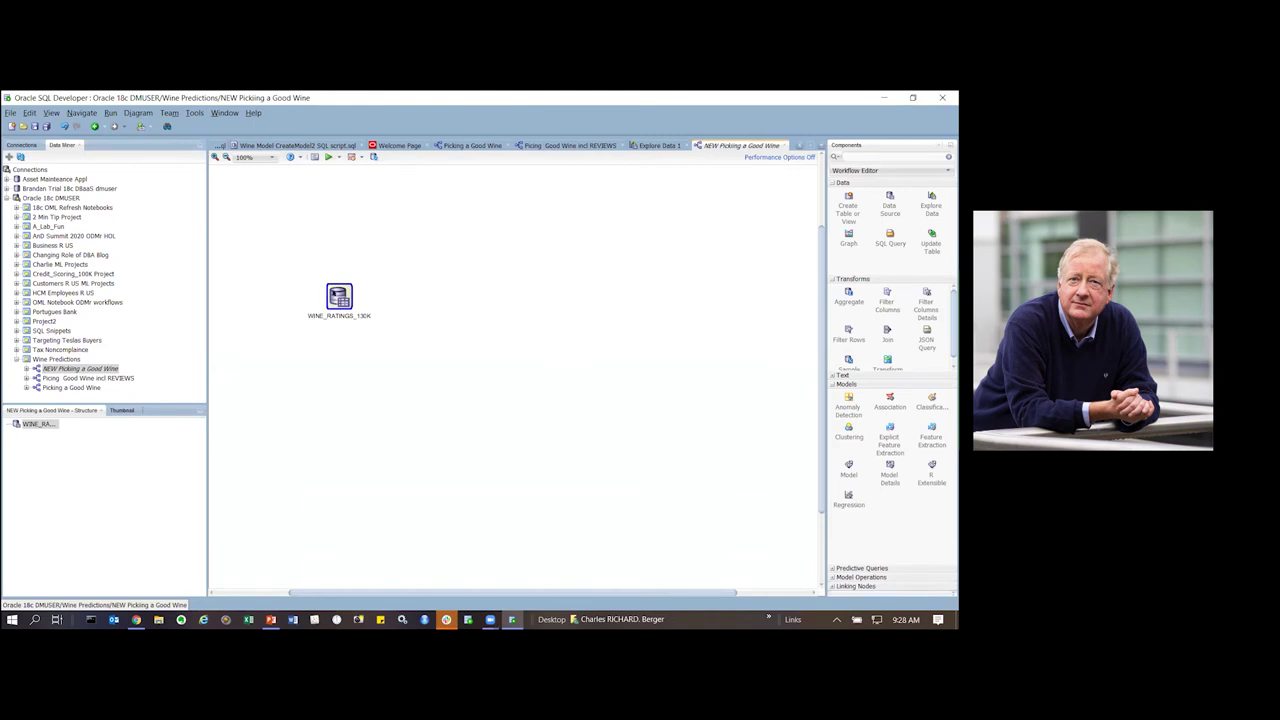
Step: View the data, columns and SQL of the WINE_RATINGS_130K node, and close that view
right_click(339, 293)
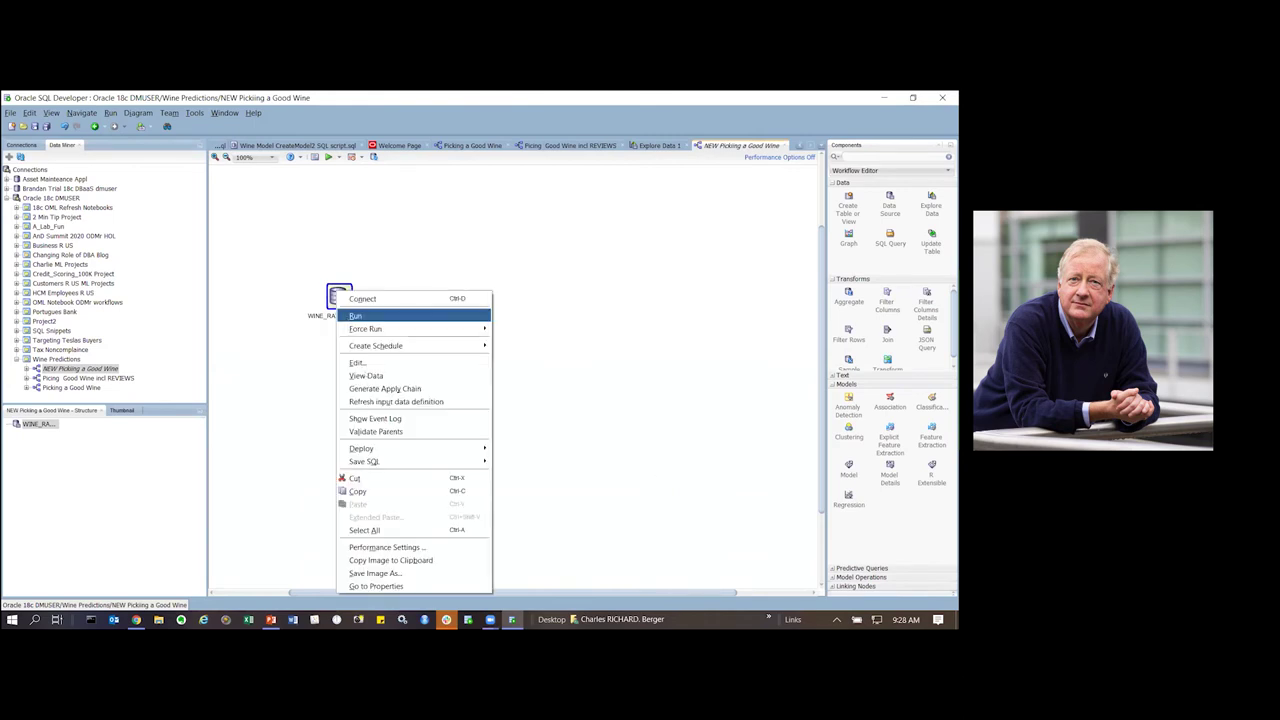
click(366, 375)
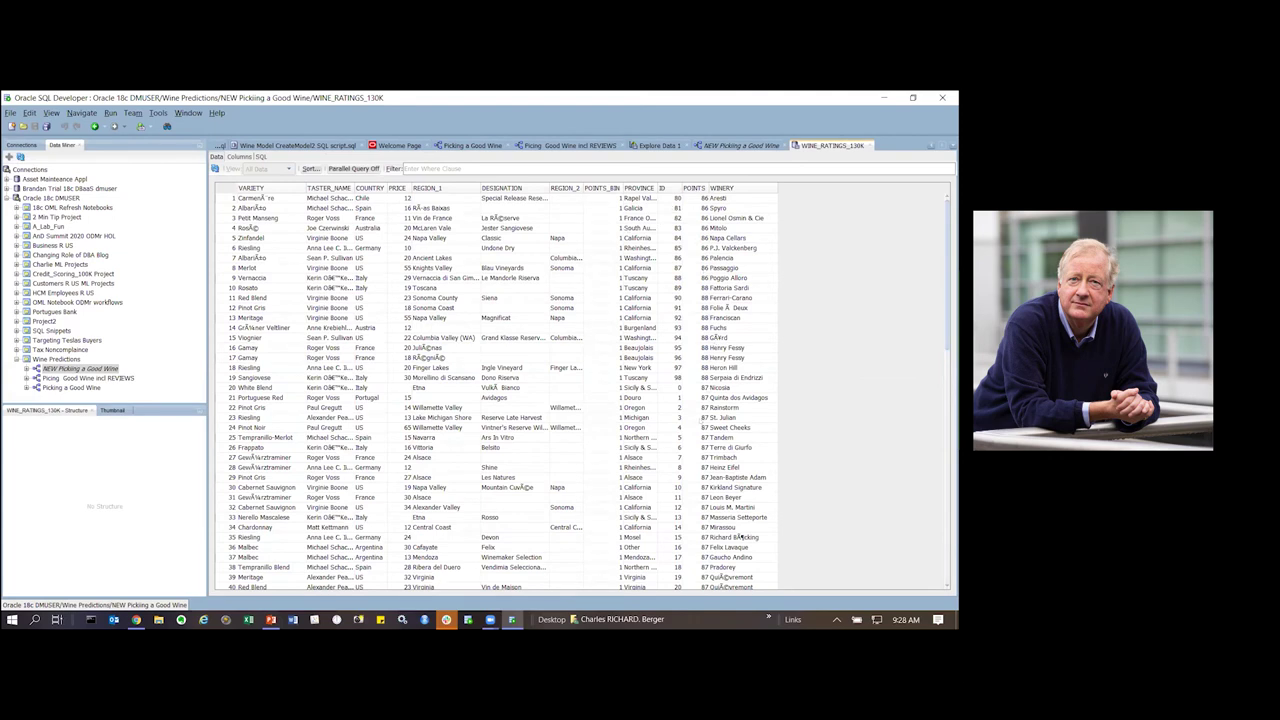
click(238, 157)
click(260, 157)
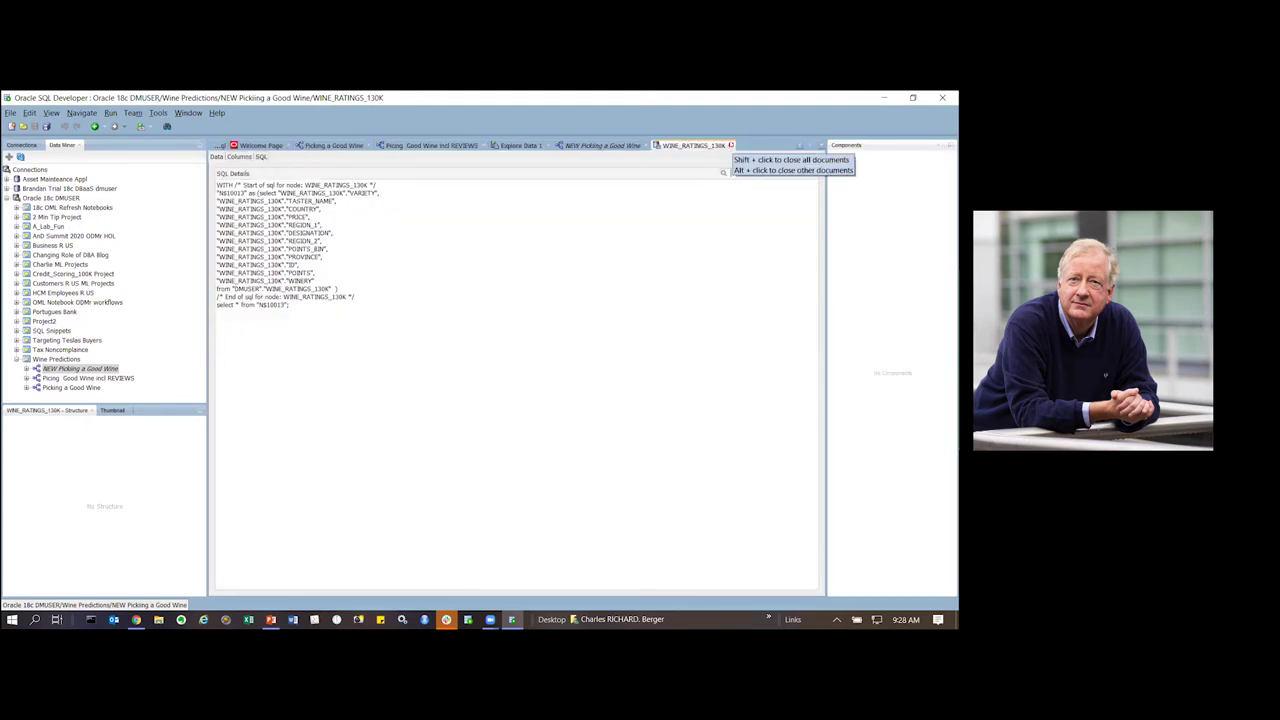
click(730, 145)
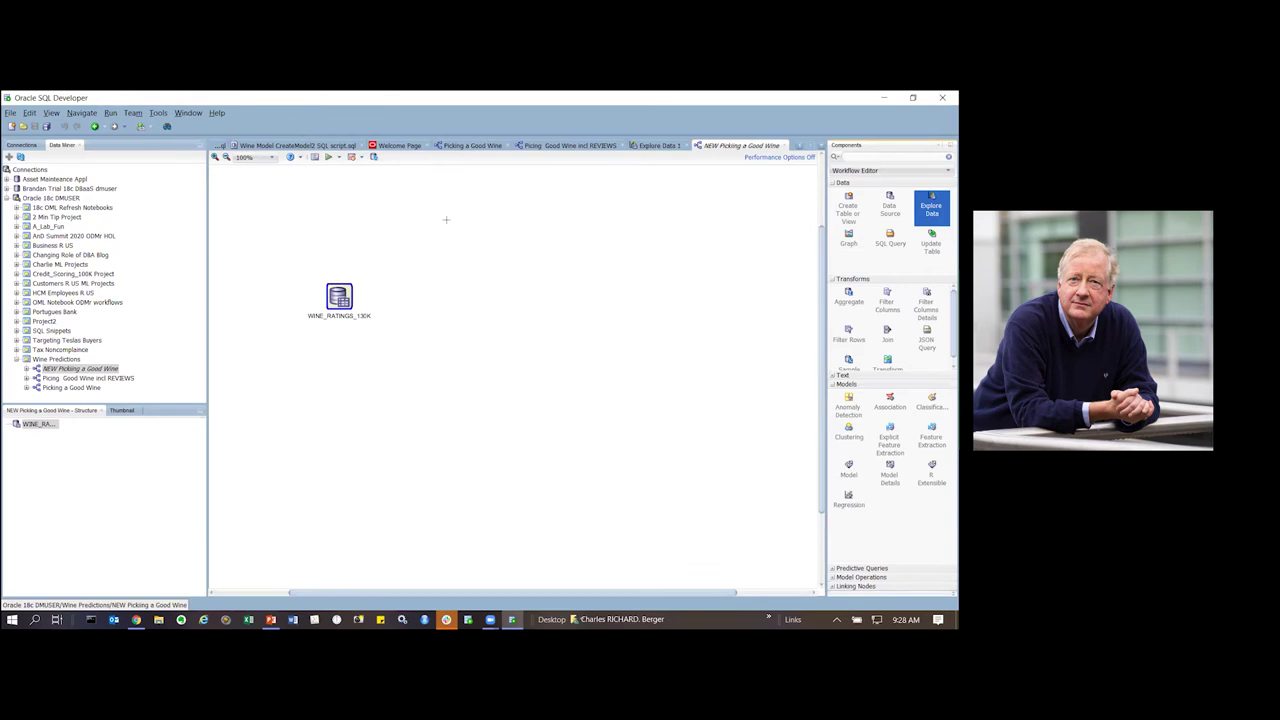
Step: Add an Explore Data node above and to the right of WINE_RATINGS_130K and connect the data source to it
click(370, 270)
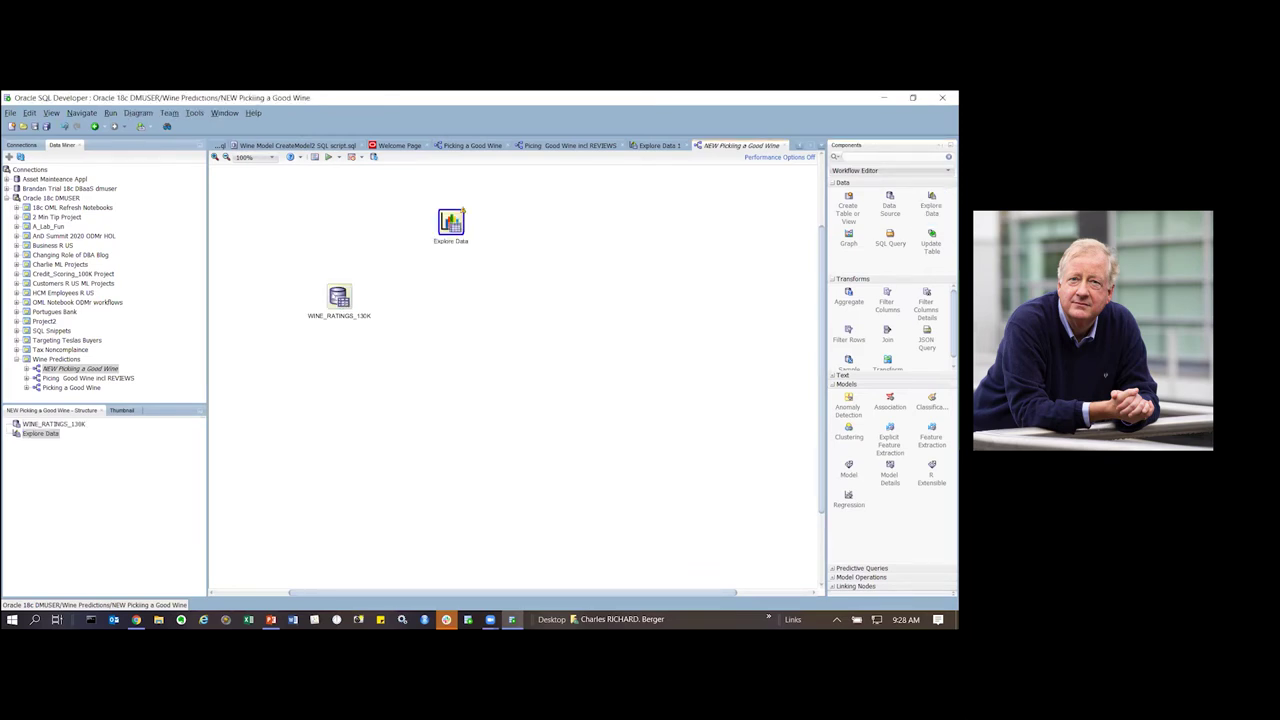
click(338, 296)
right_click(338, 296)
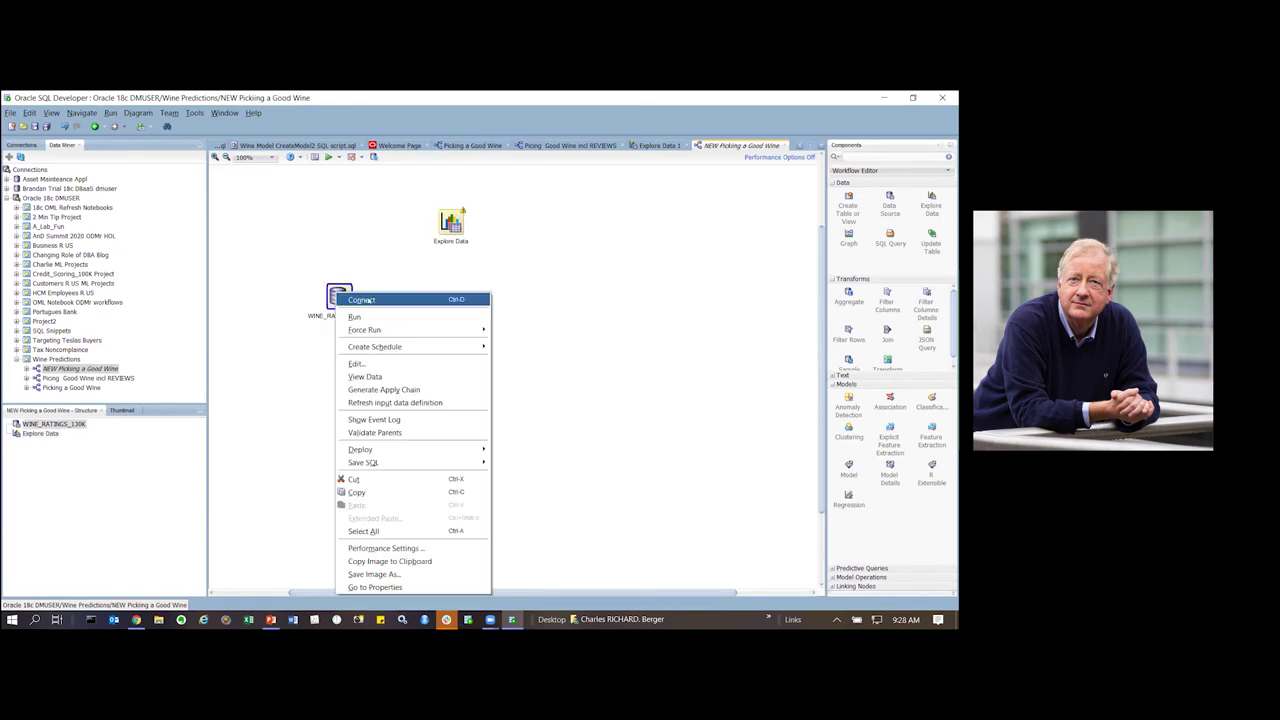
click(360, 292)
click(451, 222)
drag(451, 222, 420, 232)
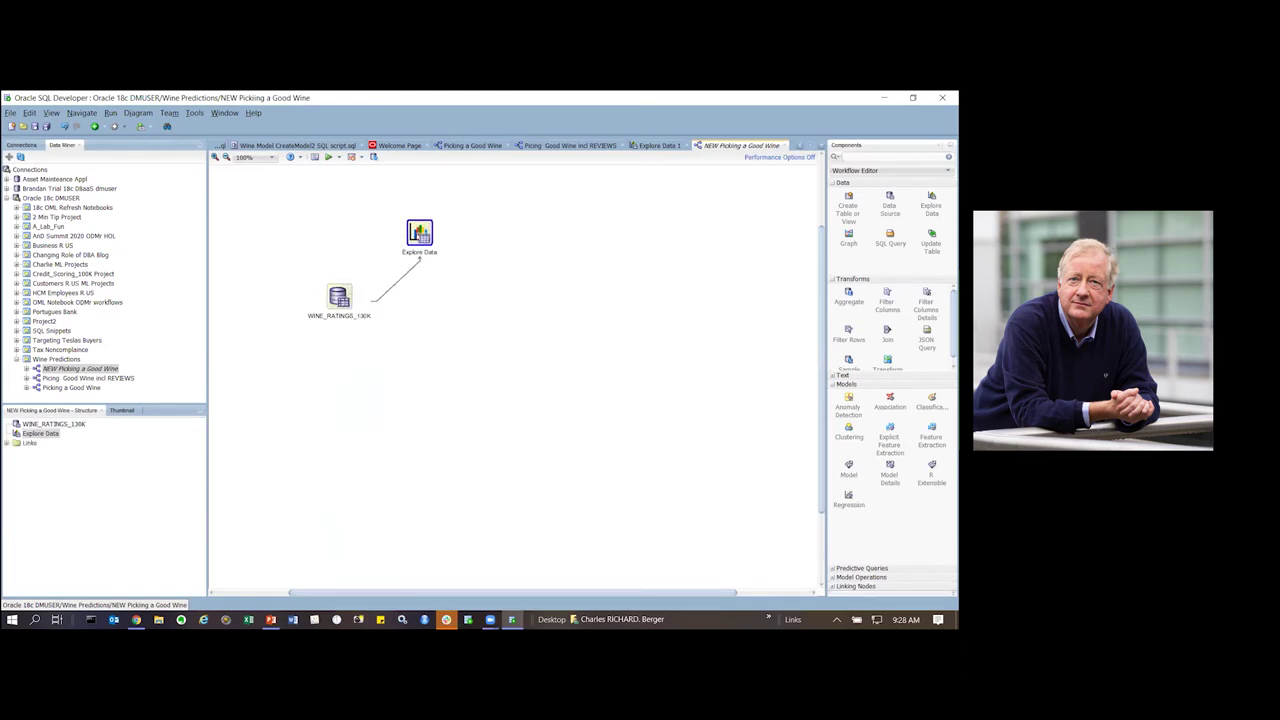
Step: Set the Explore Data node to group by POINTS_BIN and run it
double_click(420, 232)
click(360, 248)
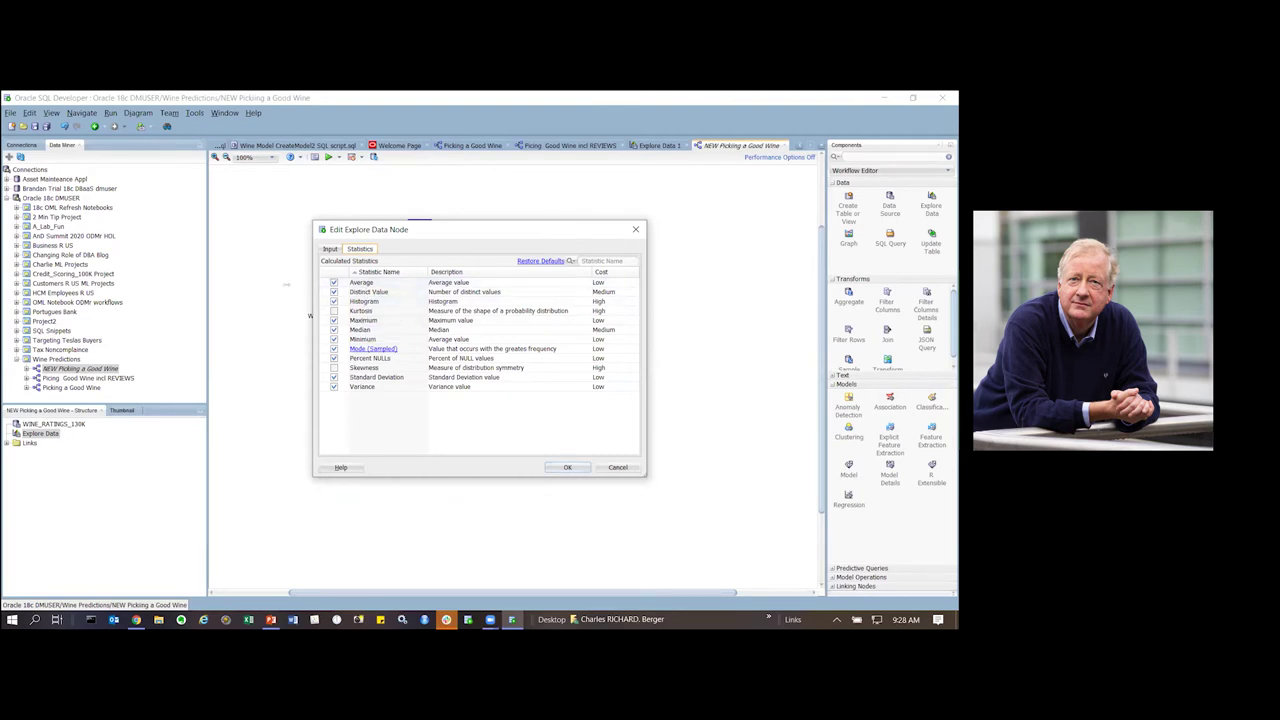
click(327, 250)
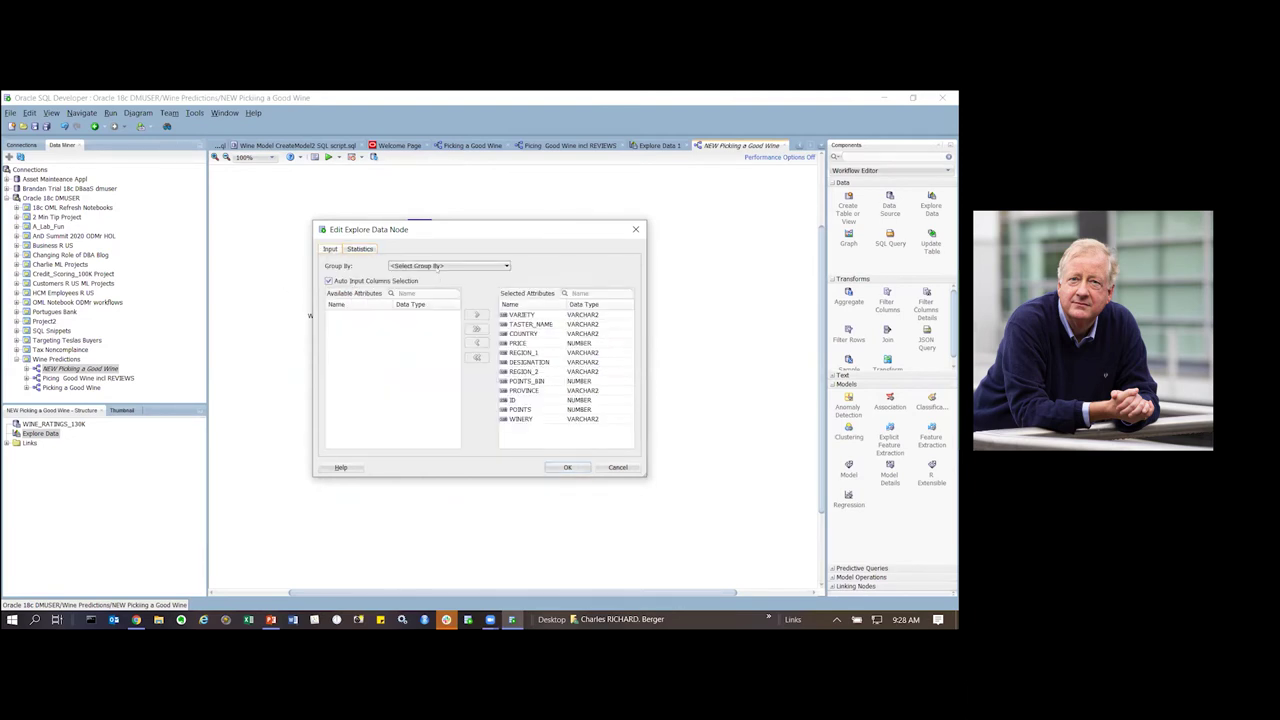
click(436, 267)
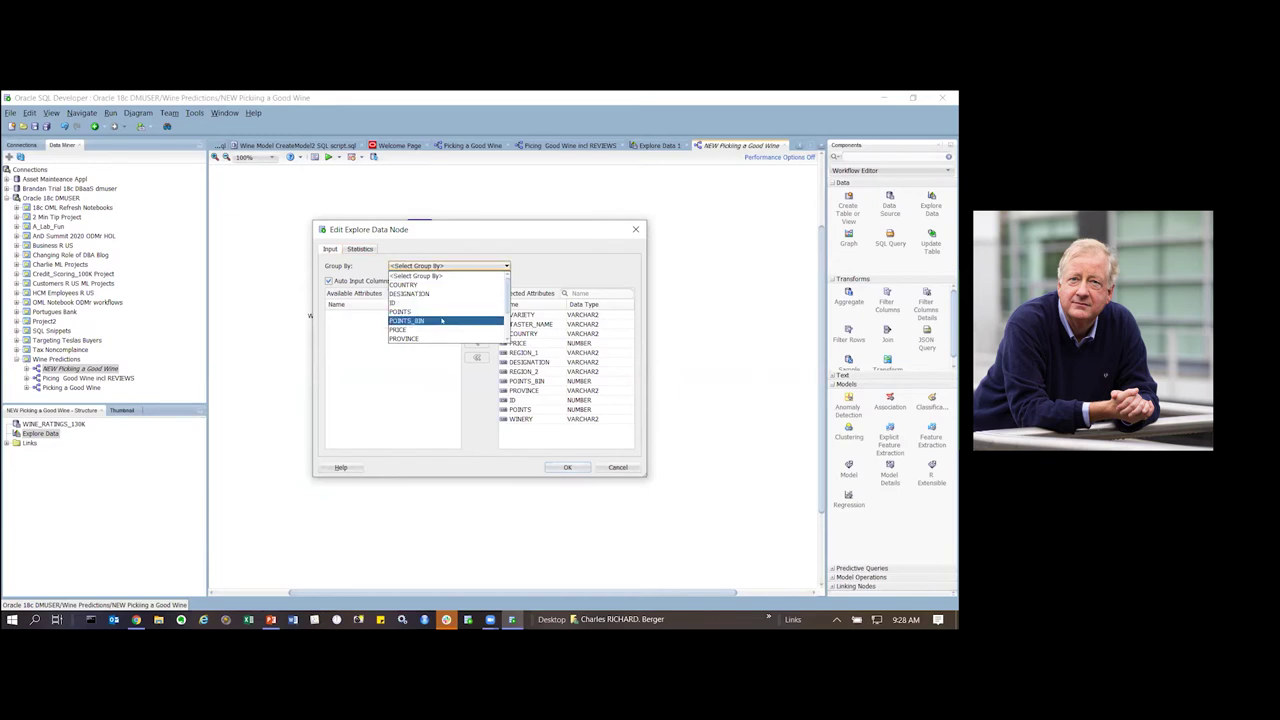
click(441, 320)
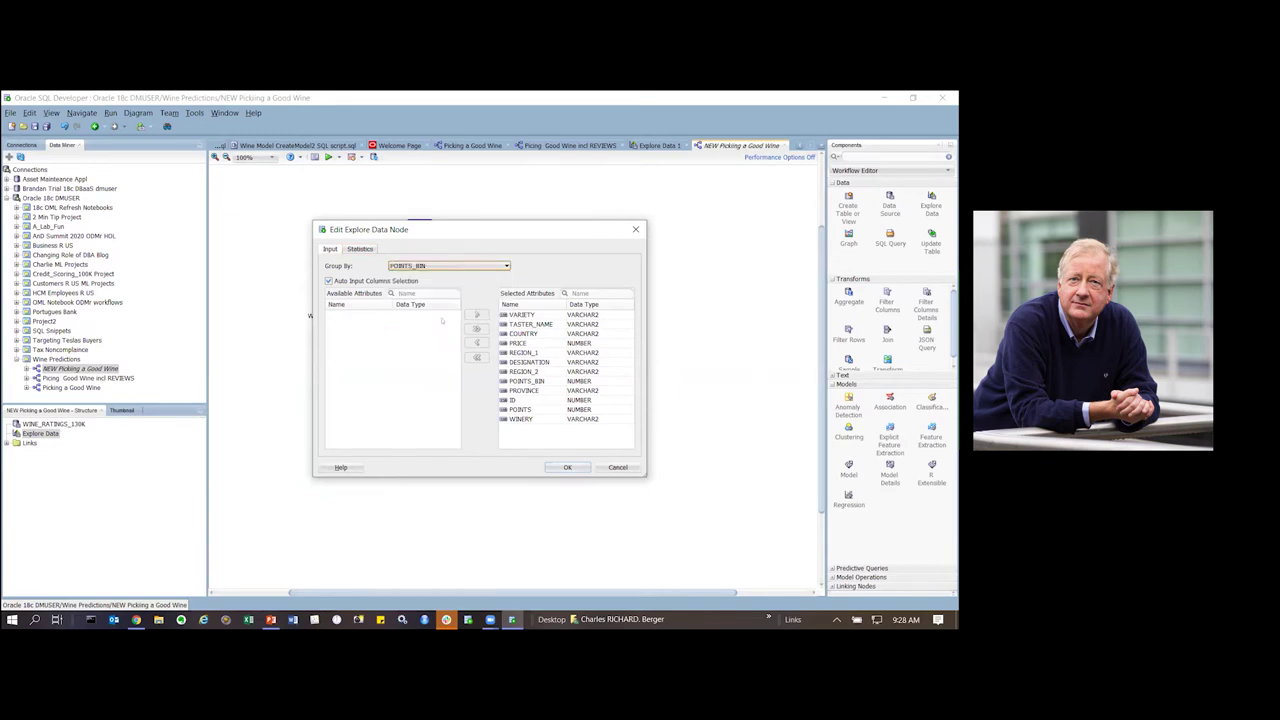
click(567, 467)
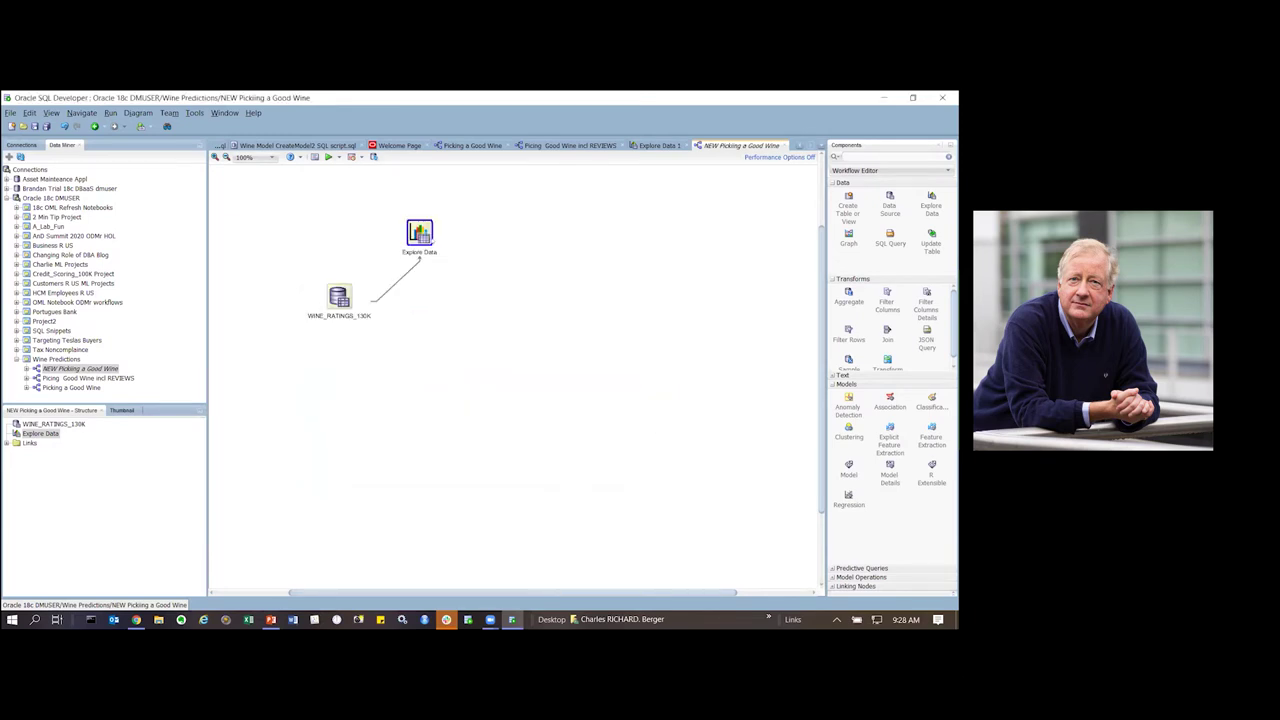
right_click(423, 238)
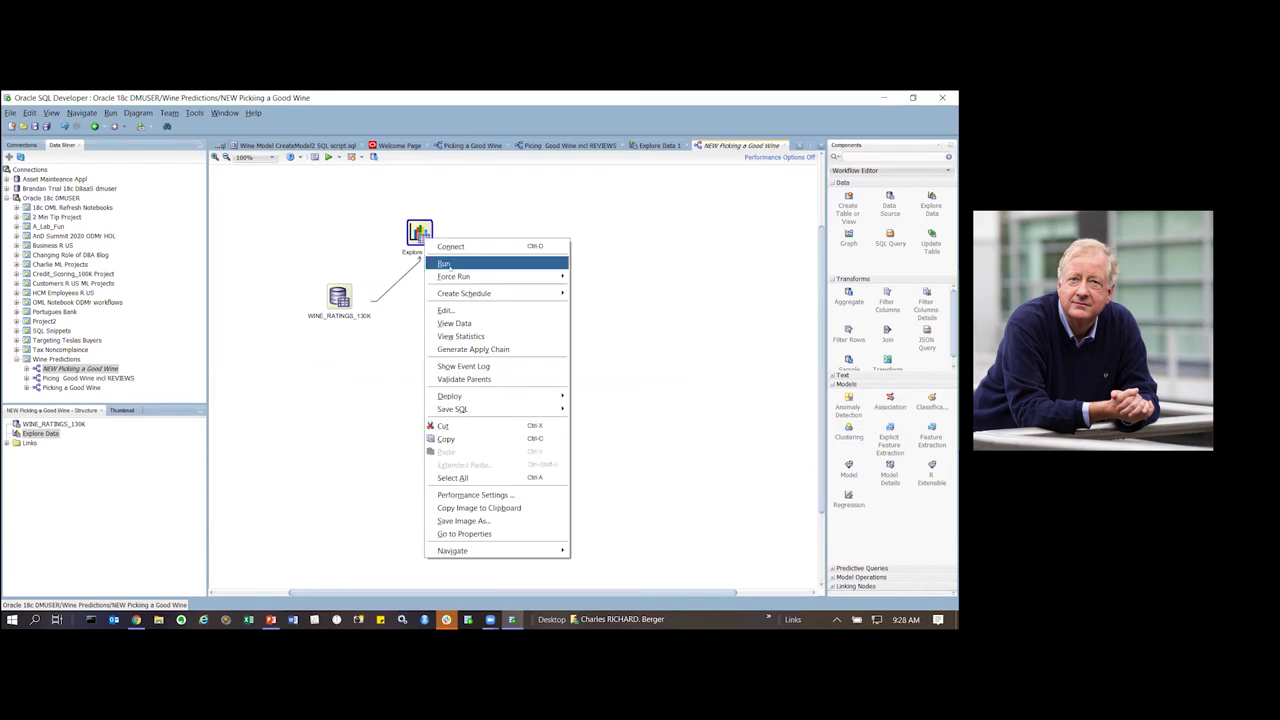
click(444, 264)
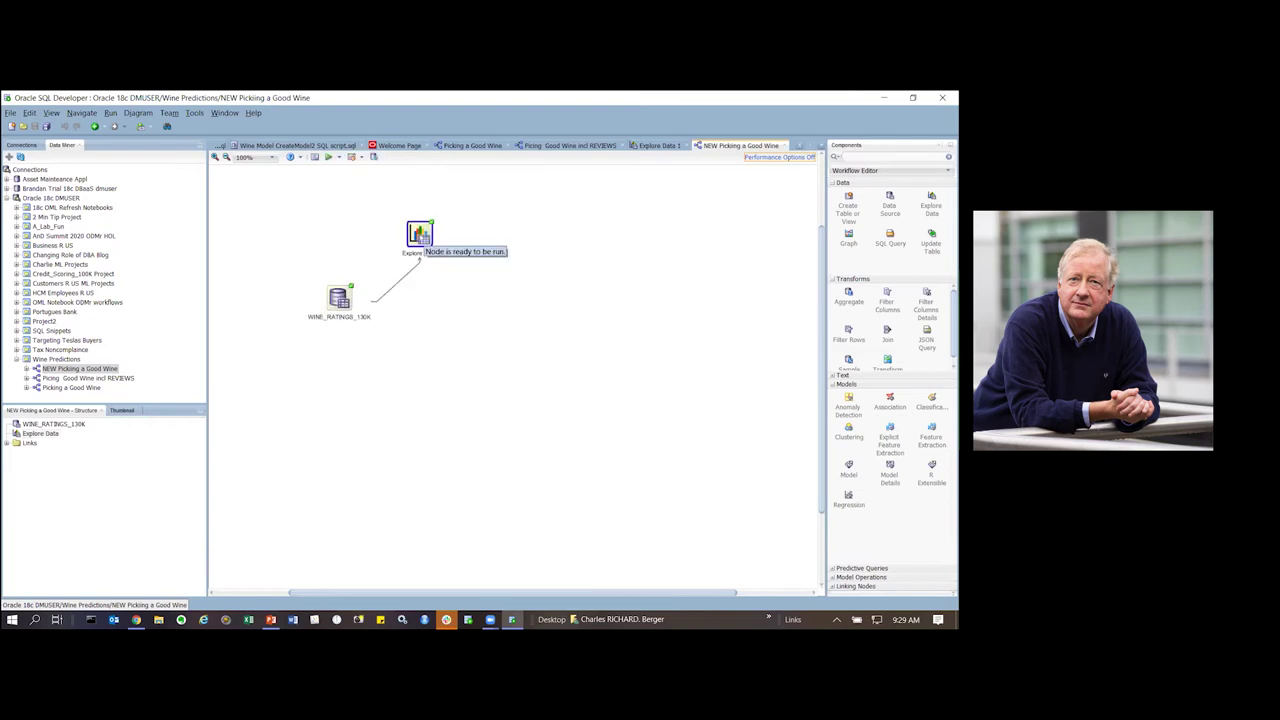
Step: Examine the Explore Data results, comparing the COUNTRY, POINTS and VARIETY histograms and viewing the data and SQL, and close the results
right_click(422, 237)
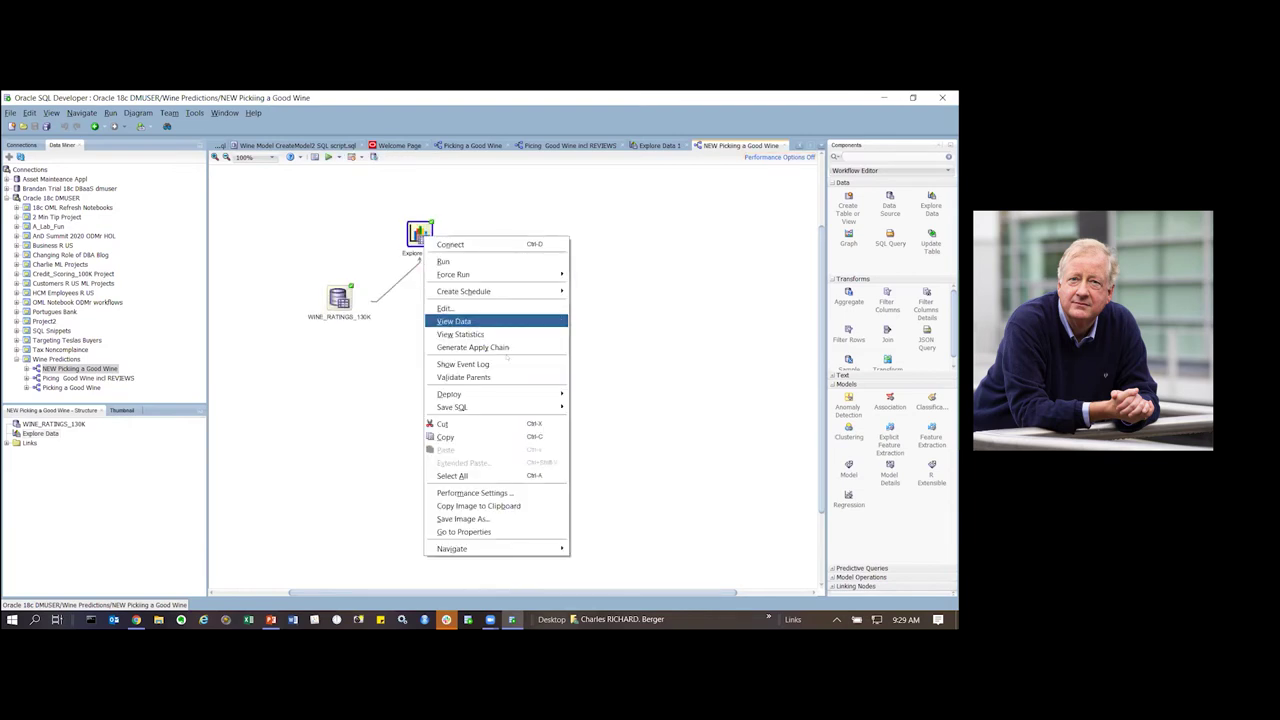
click(455, 321)
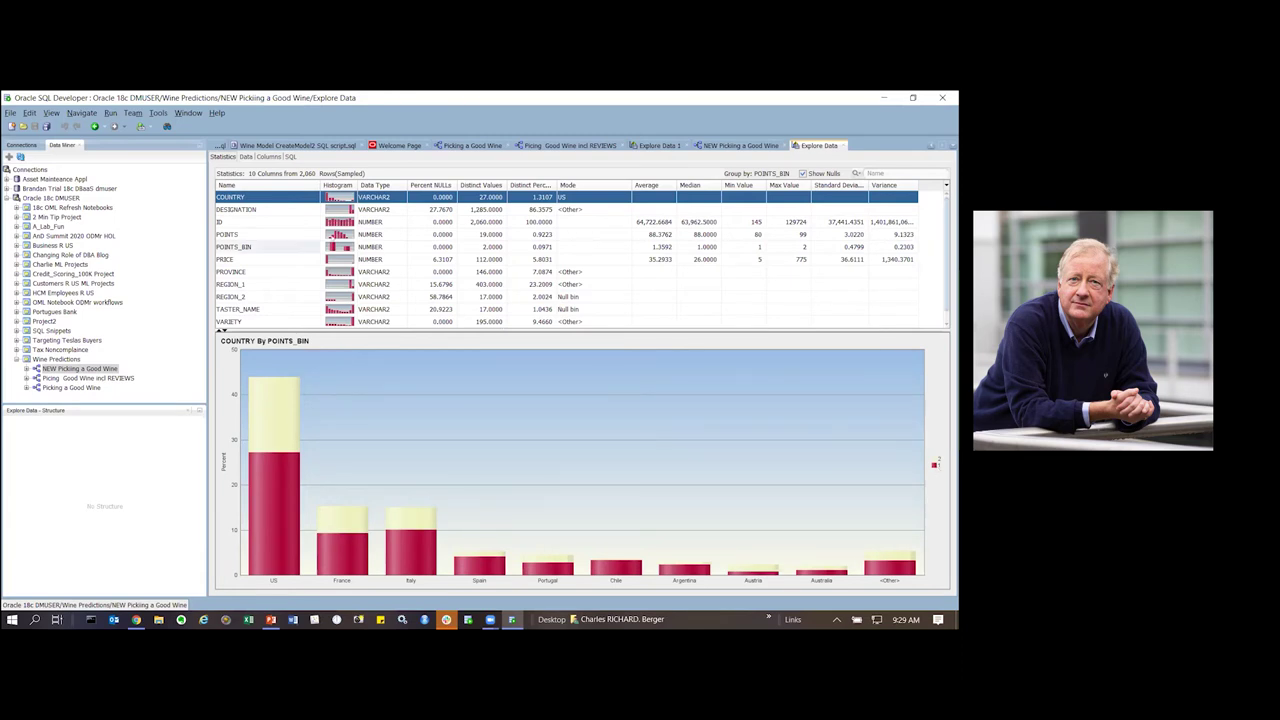
ctrl+click(333, 234)
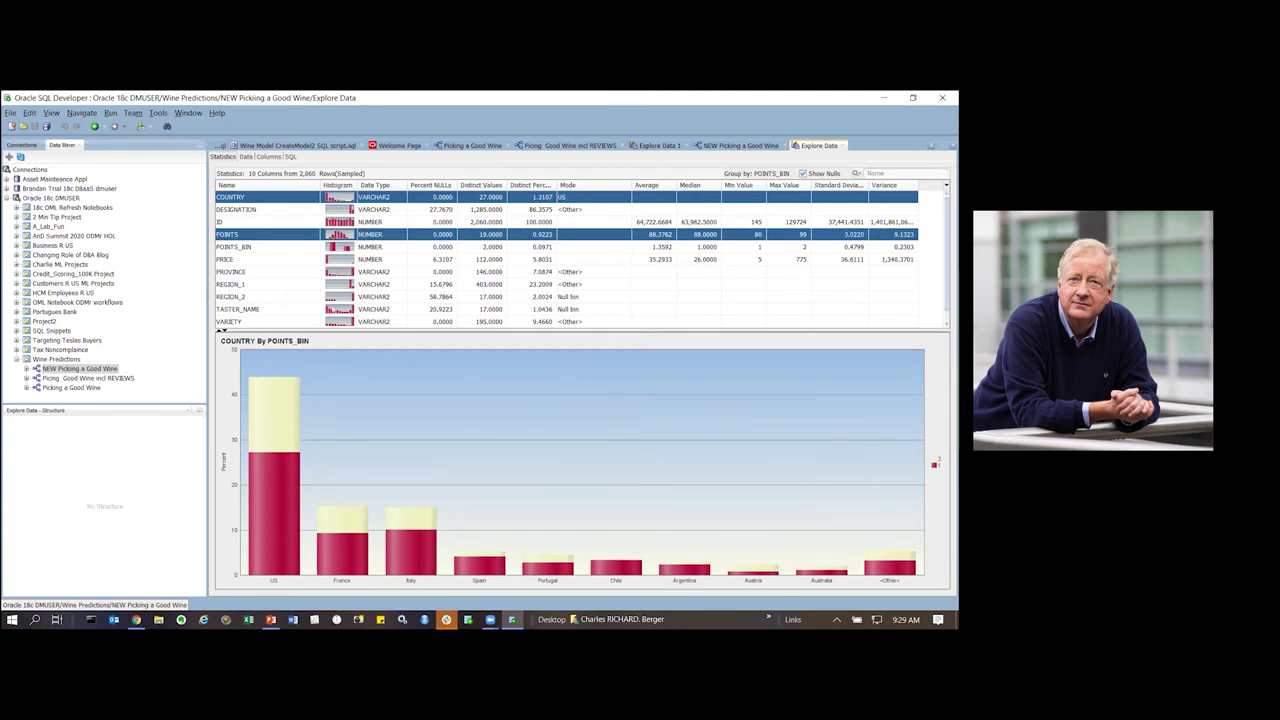
scroll(580, 257, down, 1)
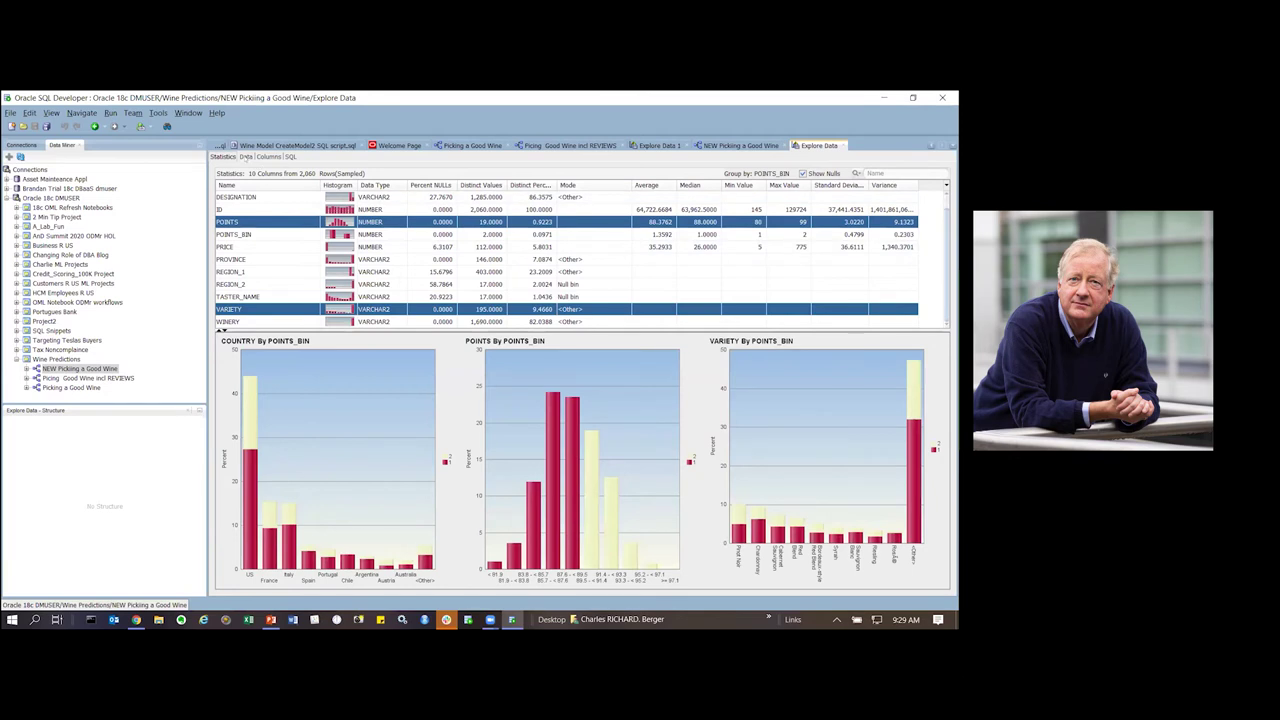
click(245, 157)
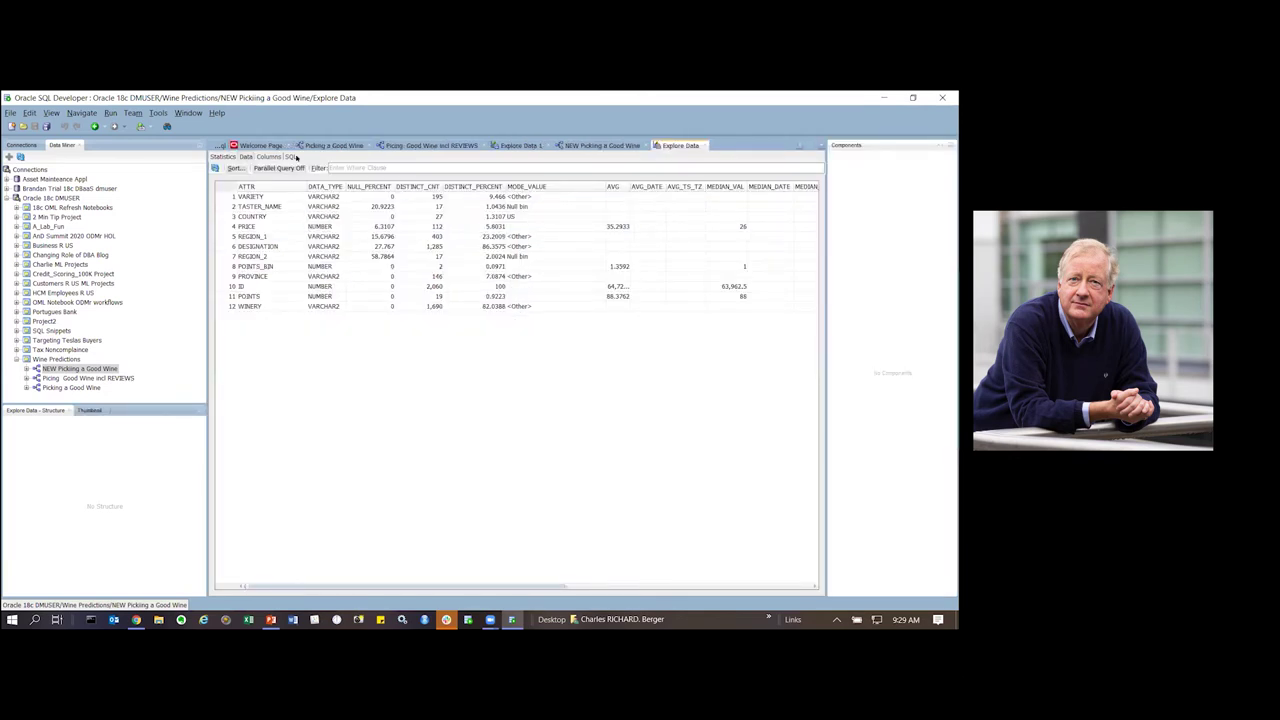
click(290, 157)
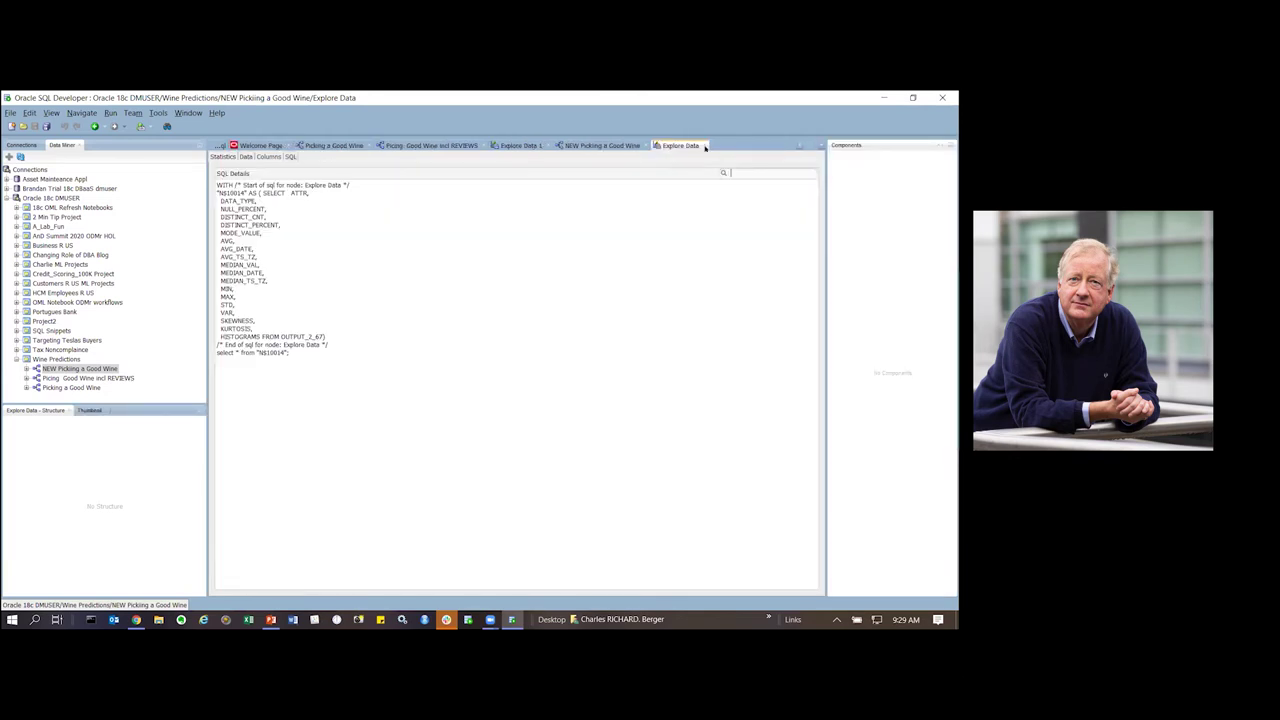
key(ctrl+F4)
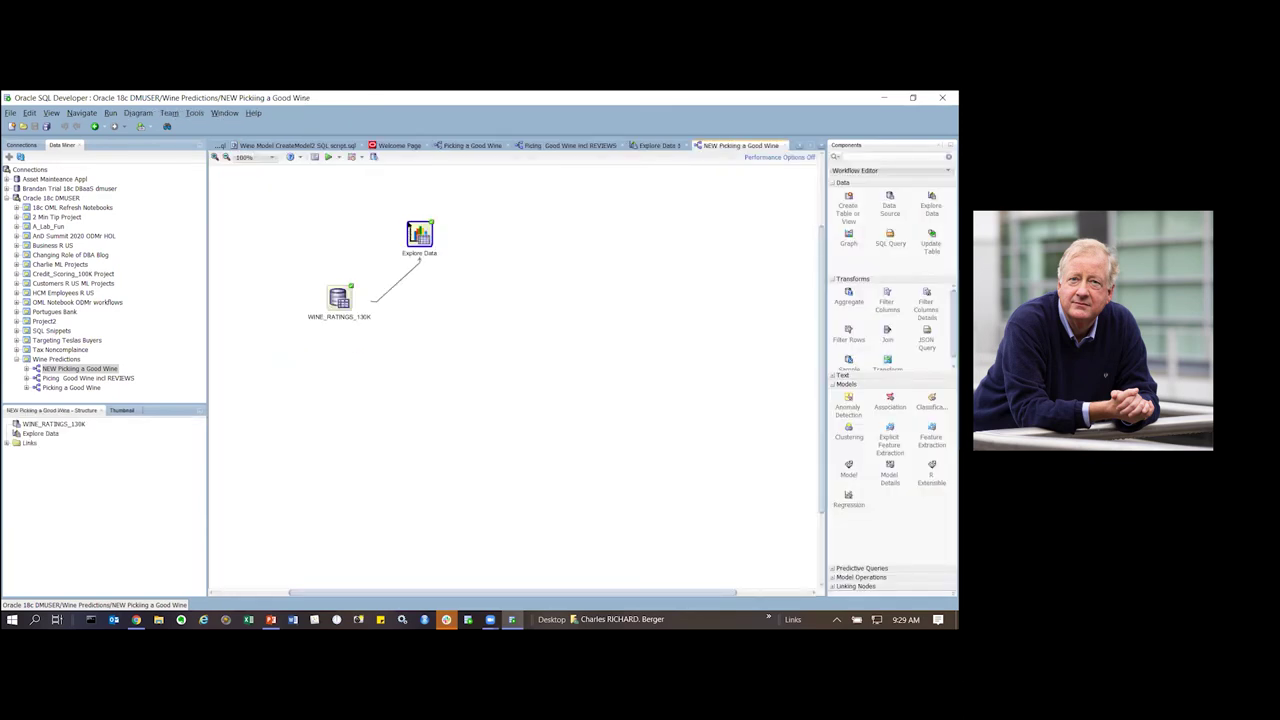
Step: Shift the Explore Data node slightly up, and add a Filter Columns node fed by WINE_RATINGS_130K
drag(419, 234, 412, 222)
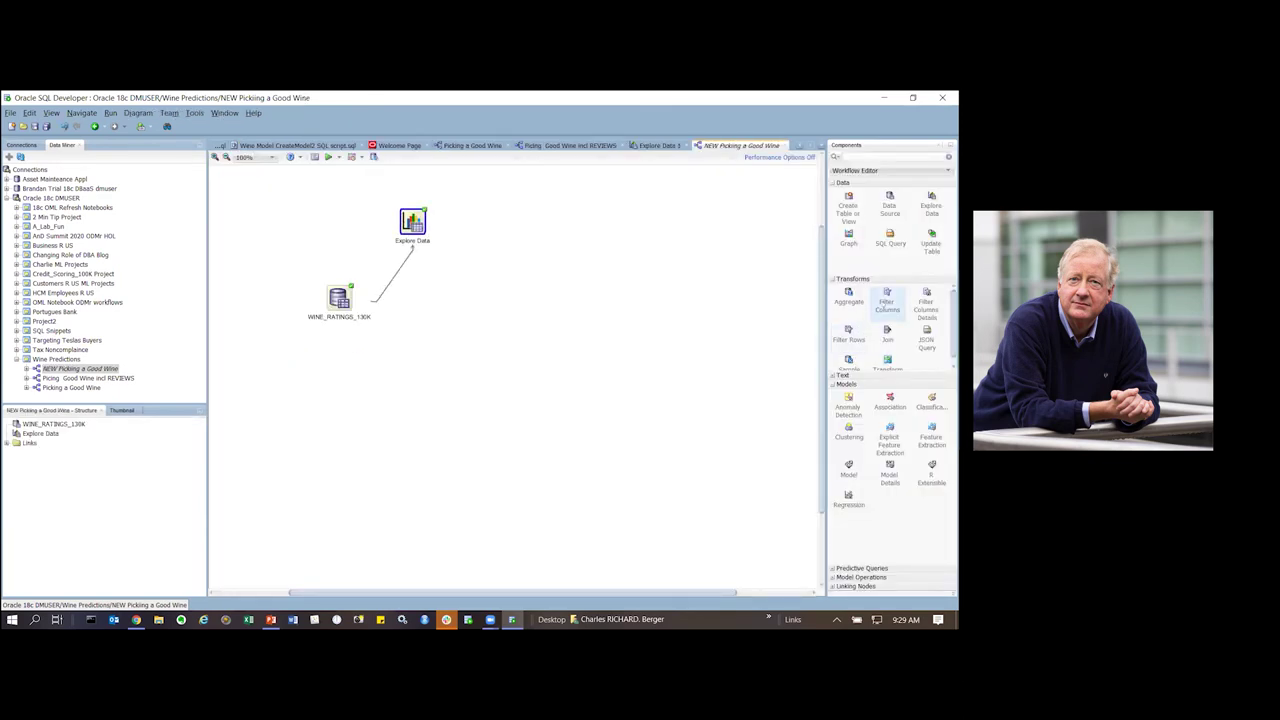
click(880, 300)
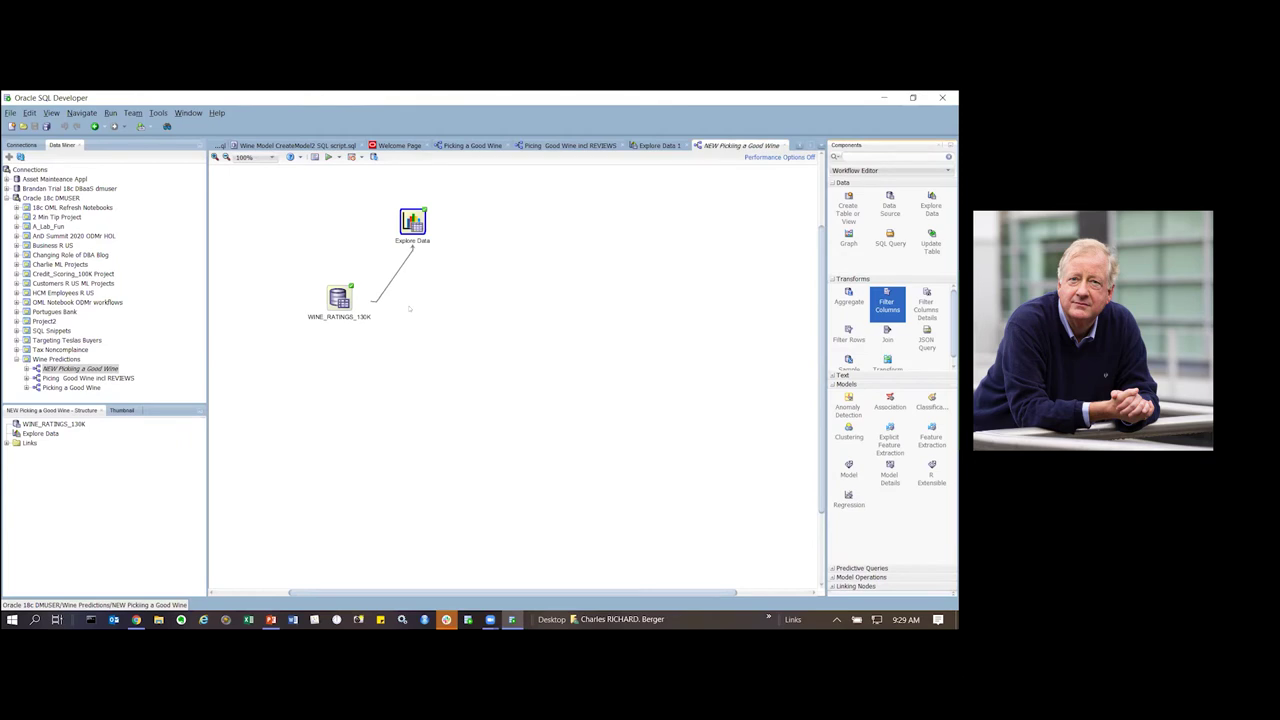
click(478, 299)
right_click(340, 292)
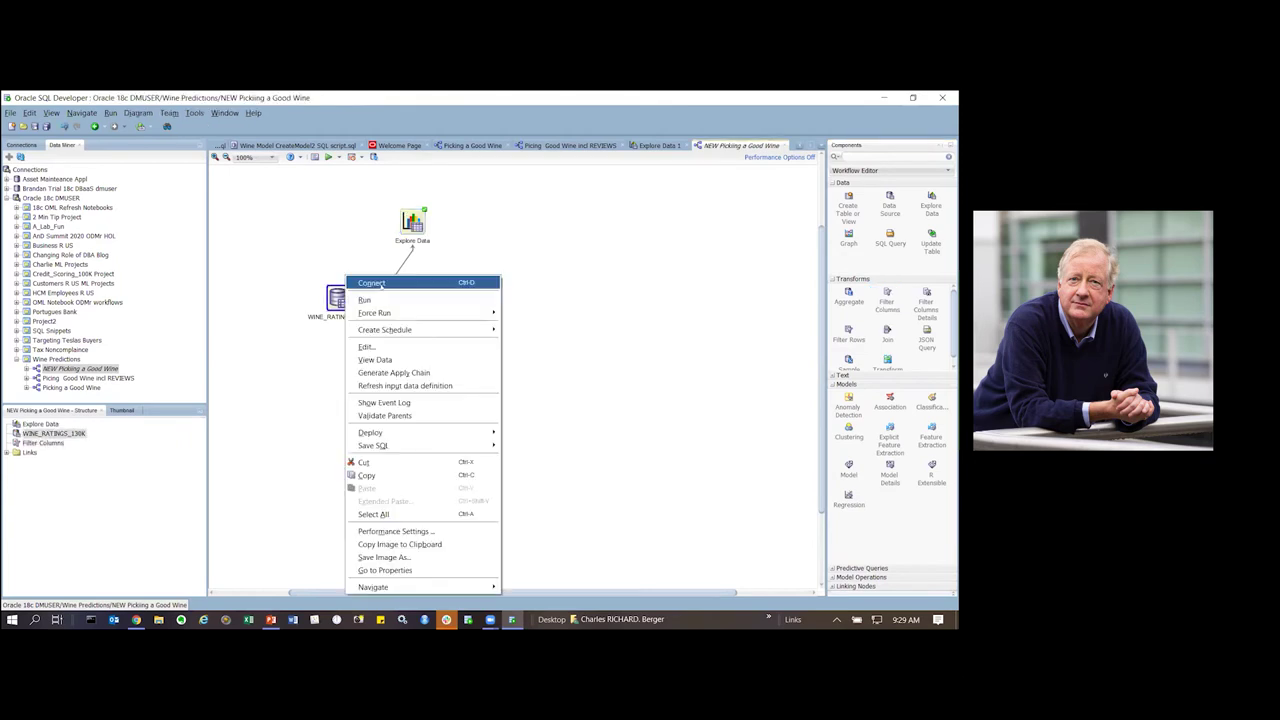
click(372, 282)
click(478, 298)
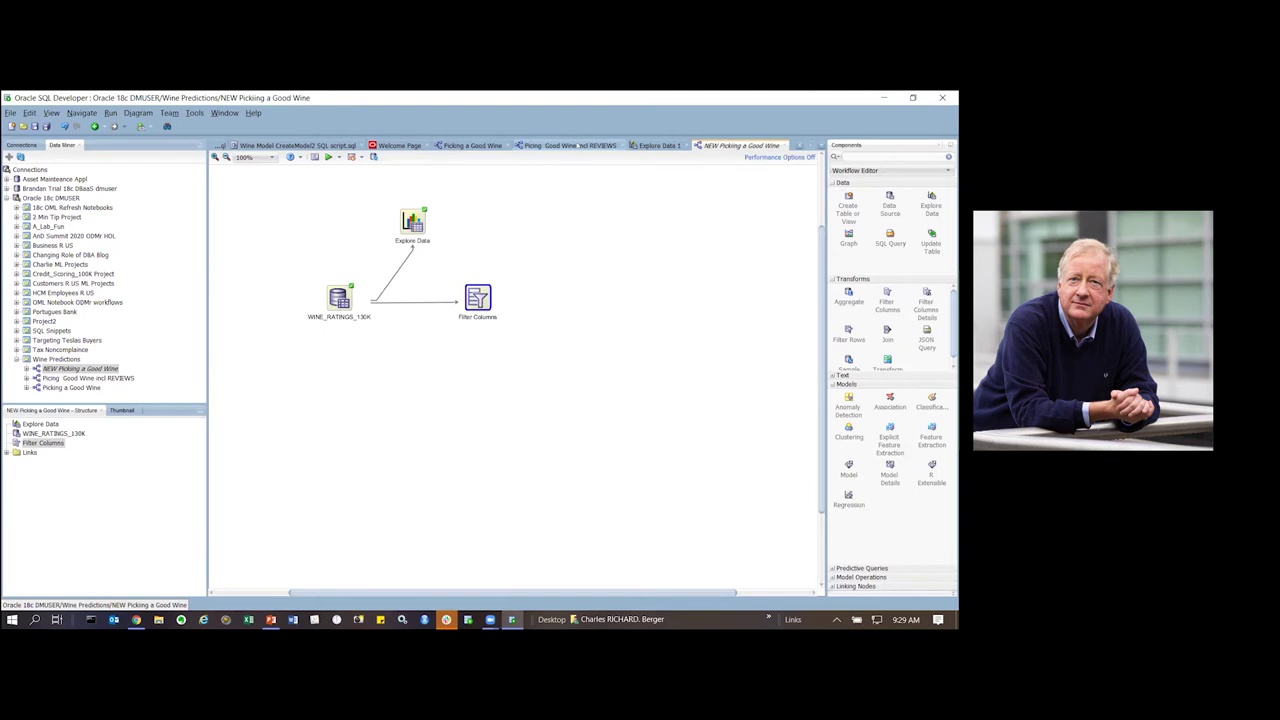
Step: In the Picking a Good Wine workflow, inspect the Transform Bin Points node's POINTS and POINTS_BIN histograms enlarged, and close the node editor
click(472, 146)
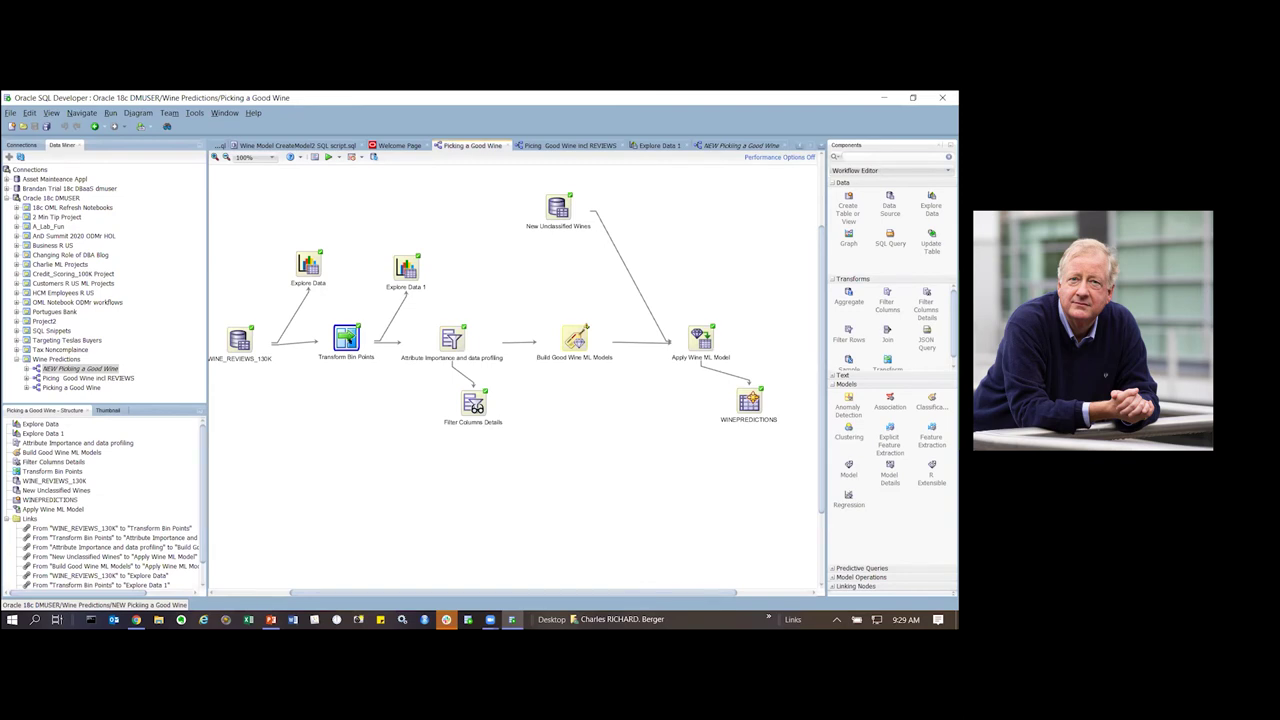
double_click(346, 338)
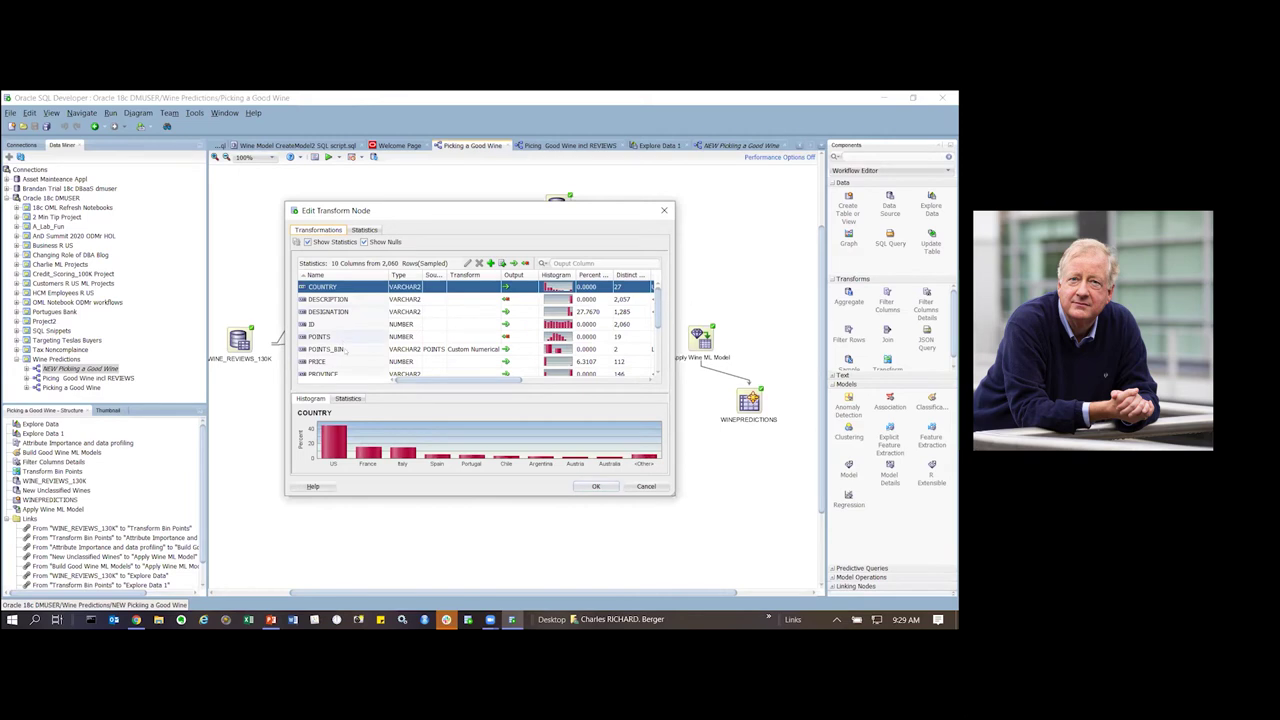
click(330, 337)
key(Down)
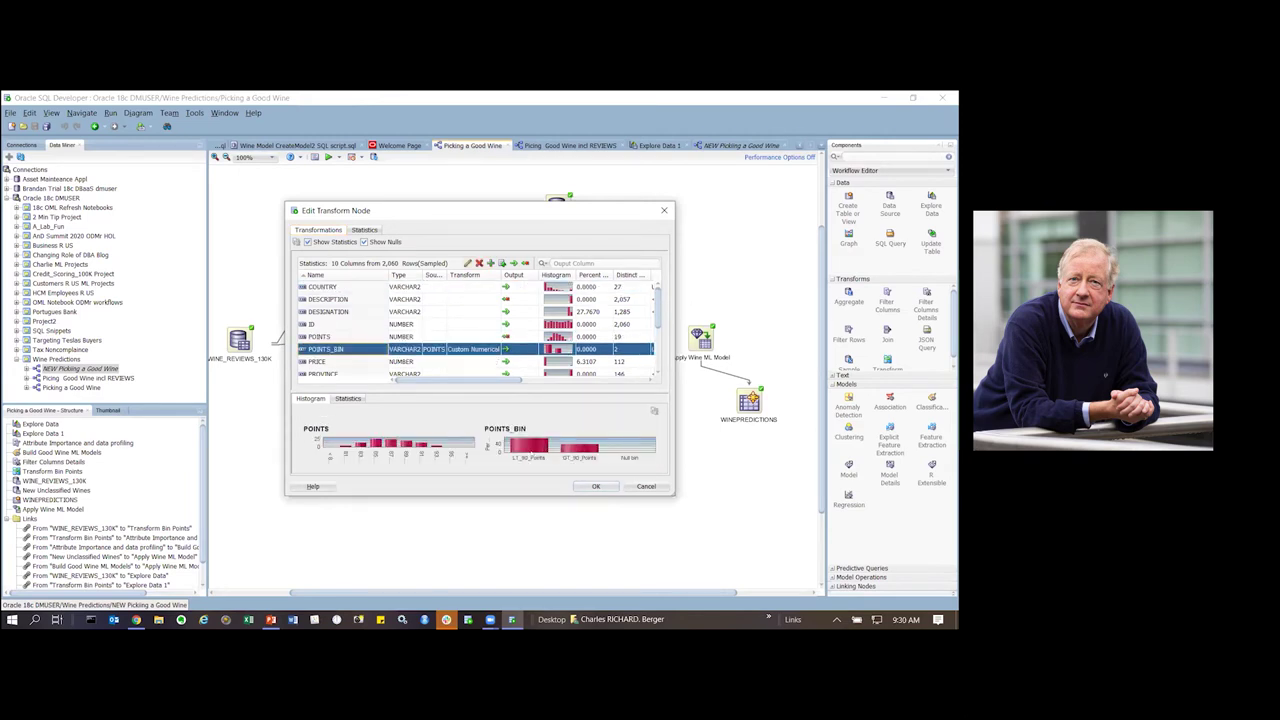
drag(478, 388, 478, 347)
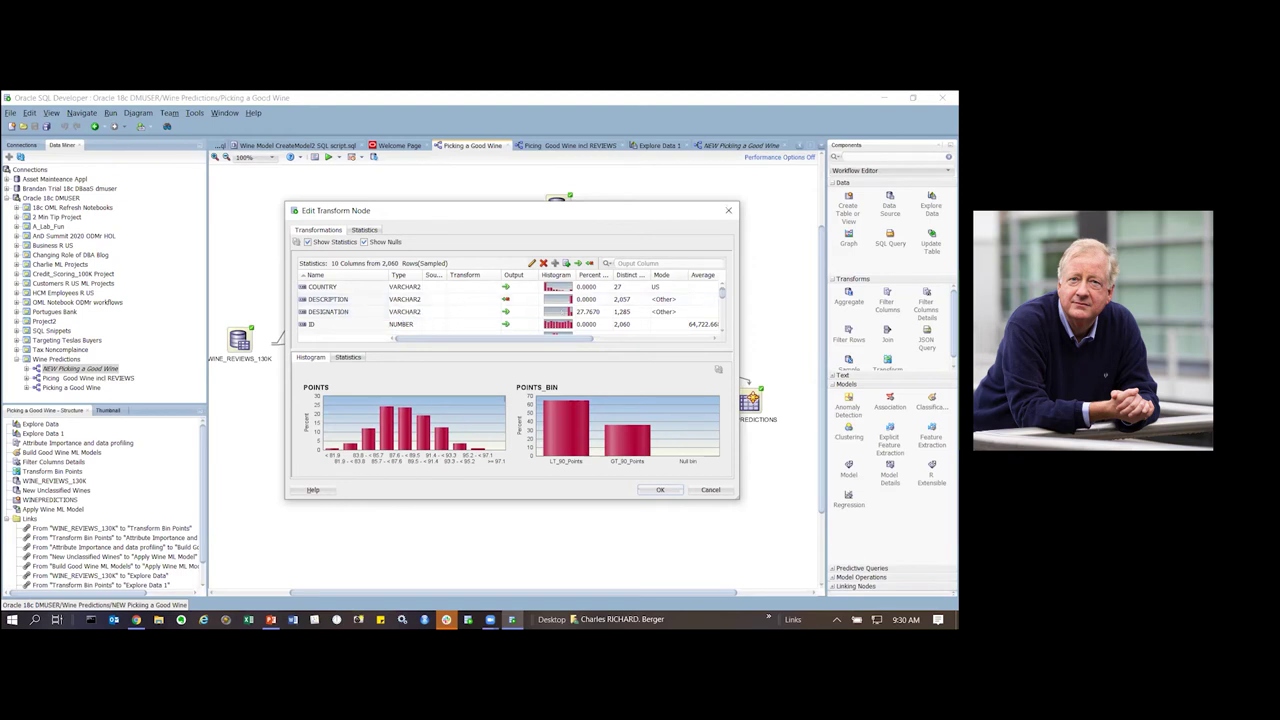
click(728, 210)
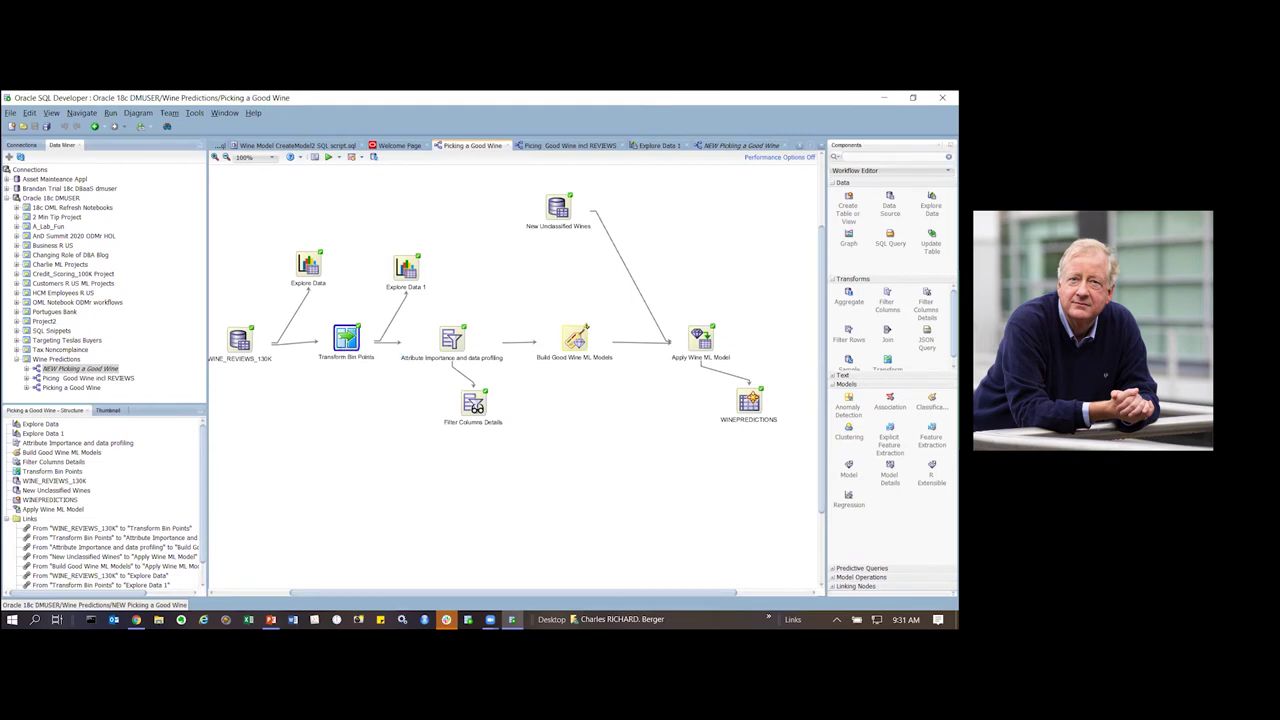
Step: Copy the SQL of the Transform Bin Points node to the clipboard
right_click(346, 338)
mouse_move(410, 436)
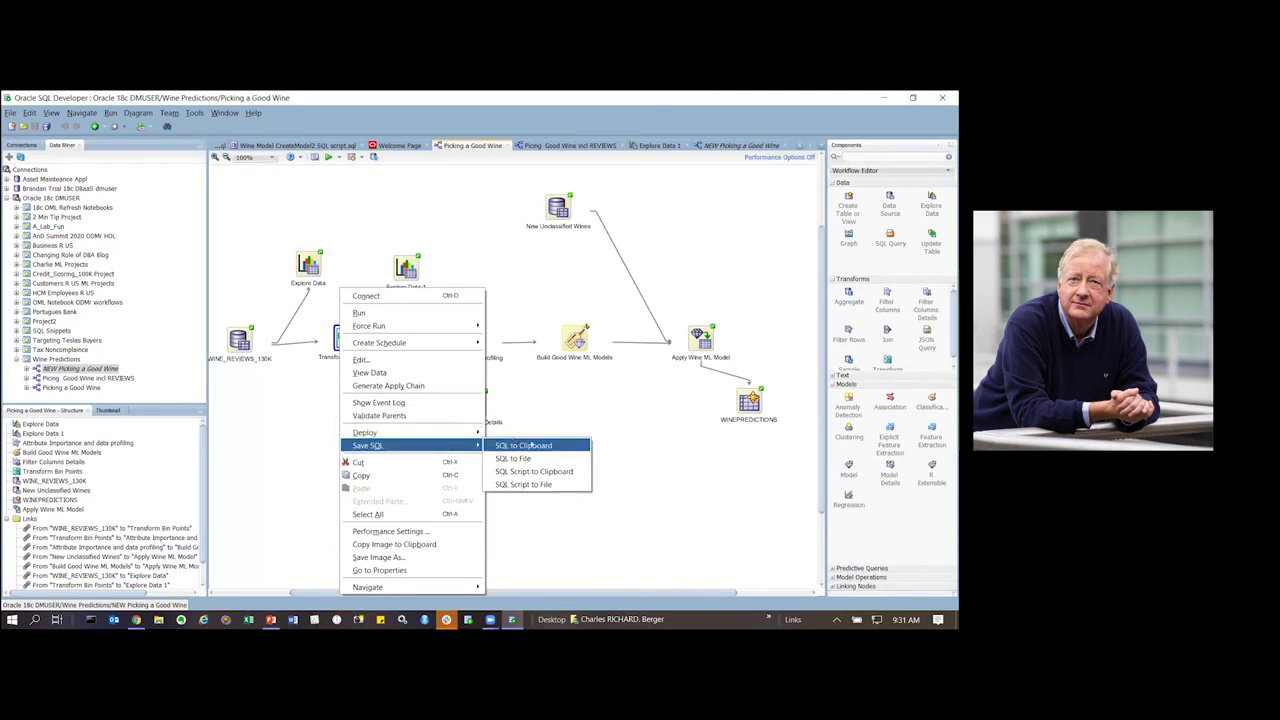
click(529, 446)
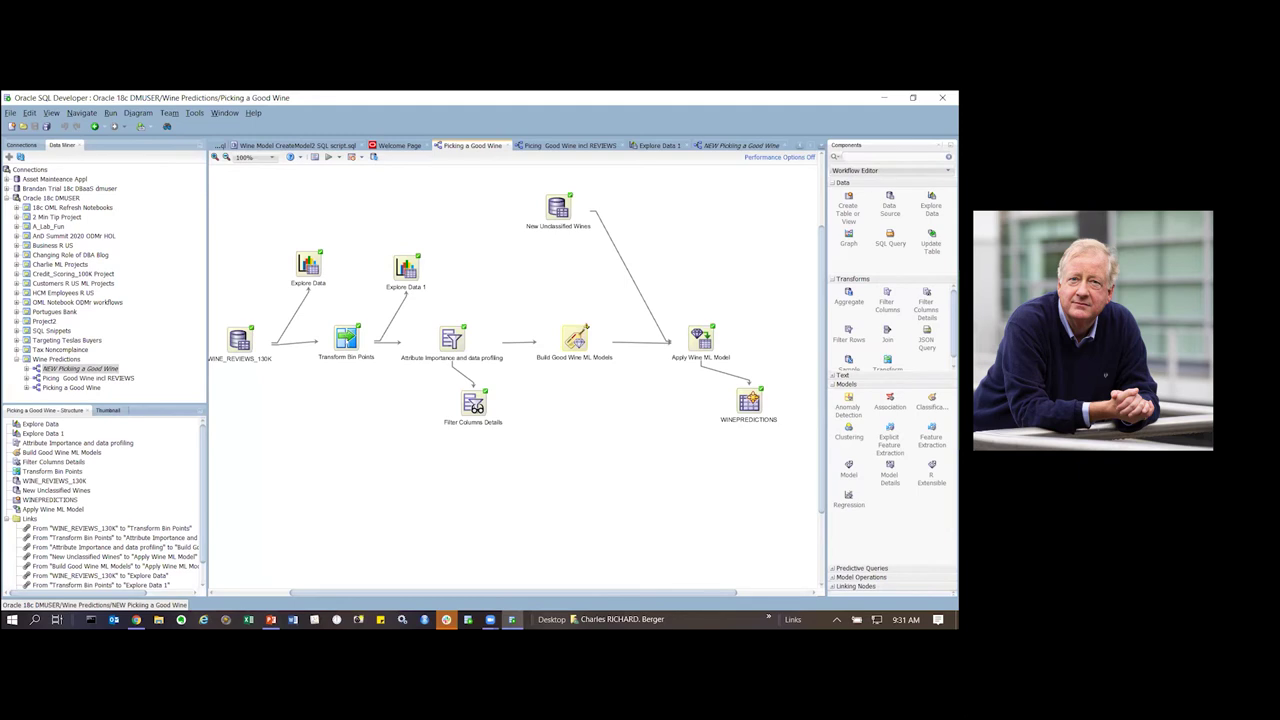
Step: Reopen the Transform Bin Points node, view the DESCRIPTION column's histogram, and close the editor
click(345, 341)
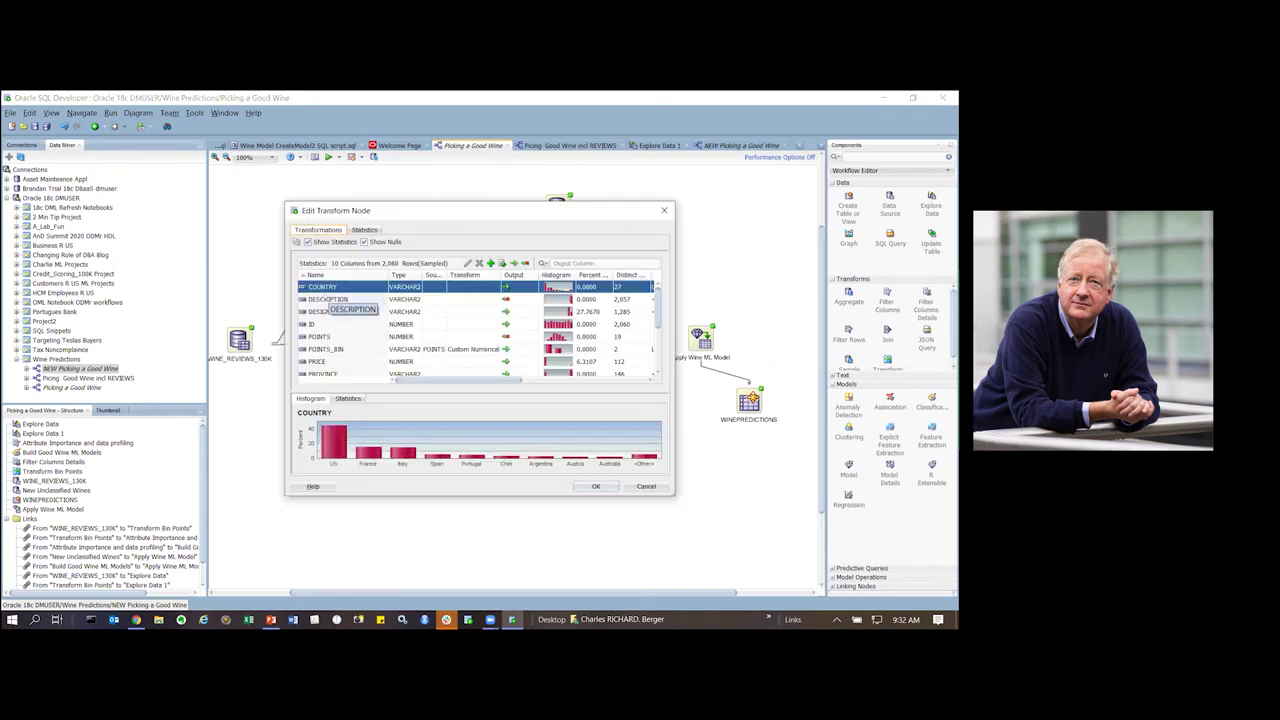
click(325, 298)
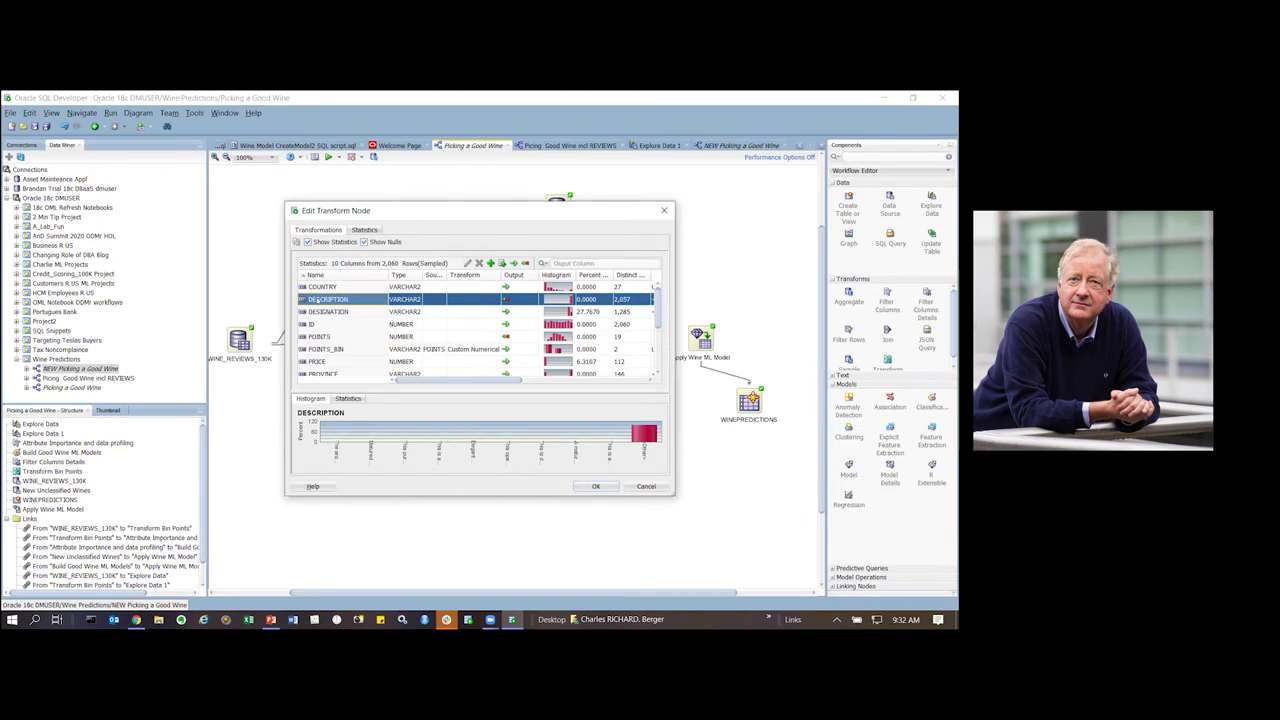
click(664, 211)
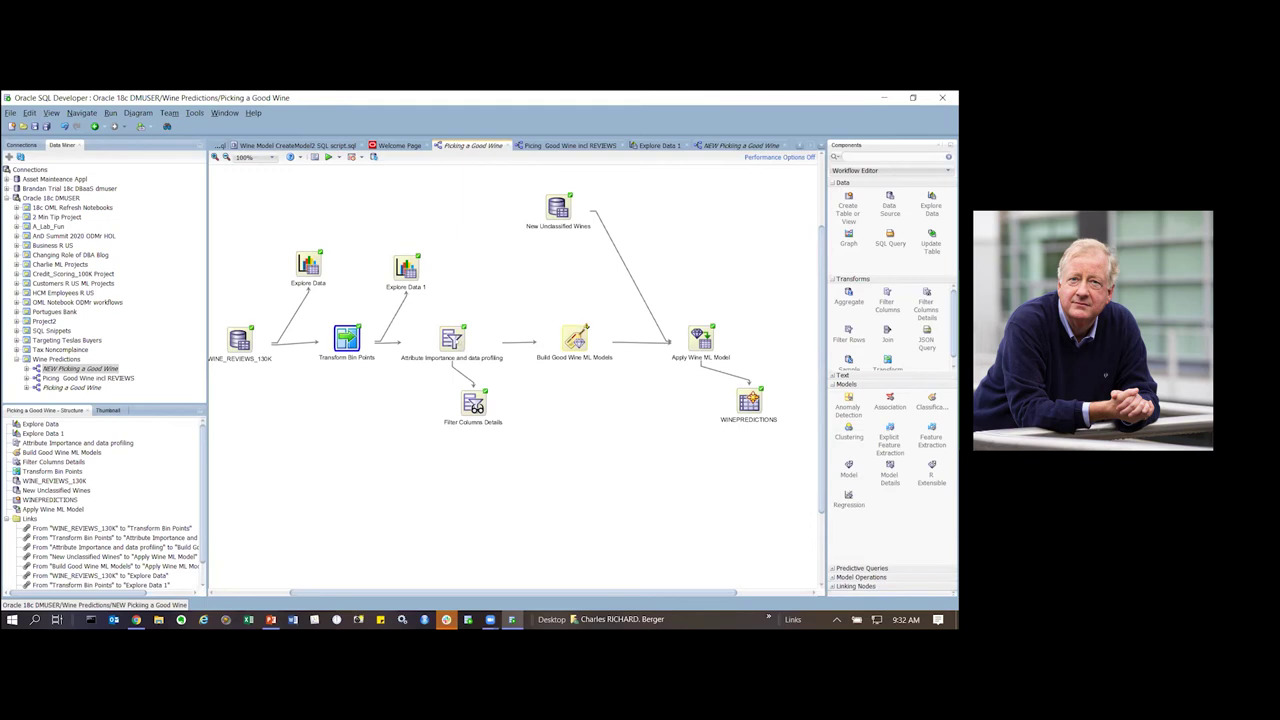
Step: Sort the Attribute Importance and data profiling node's columns by descending importance, widen the Importance column, review the filter settings, and close the editor
click(450, 292)
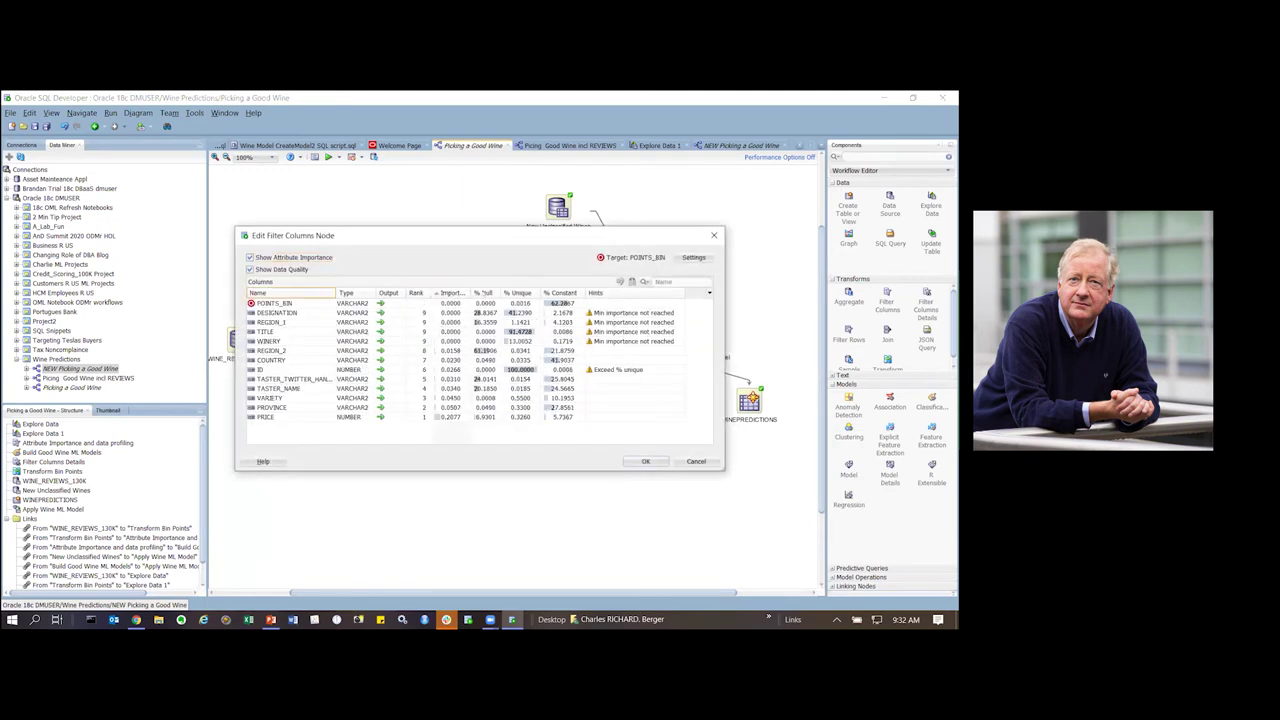
click(450, 292)
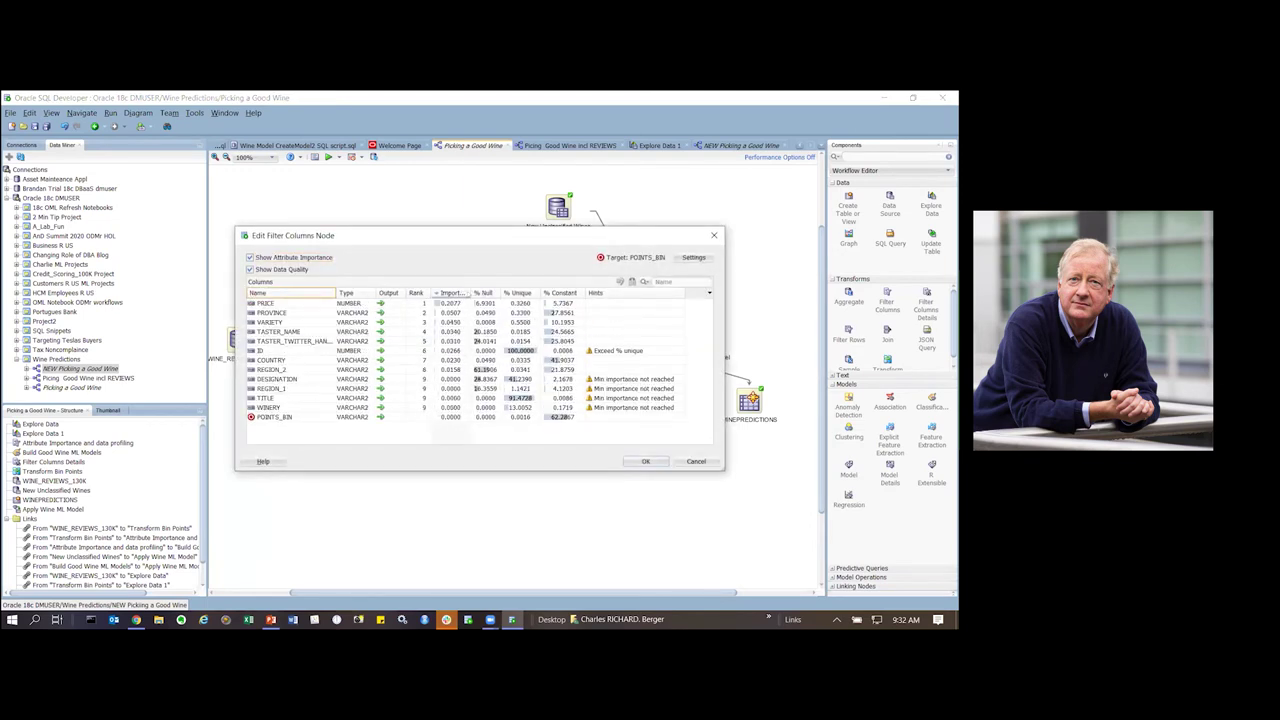
drag(463, 292, 593, 292)
click(693, 257)
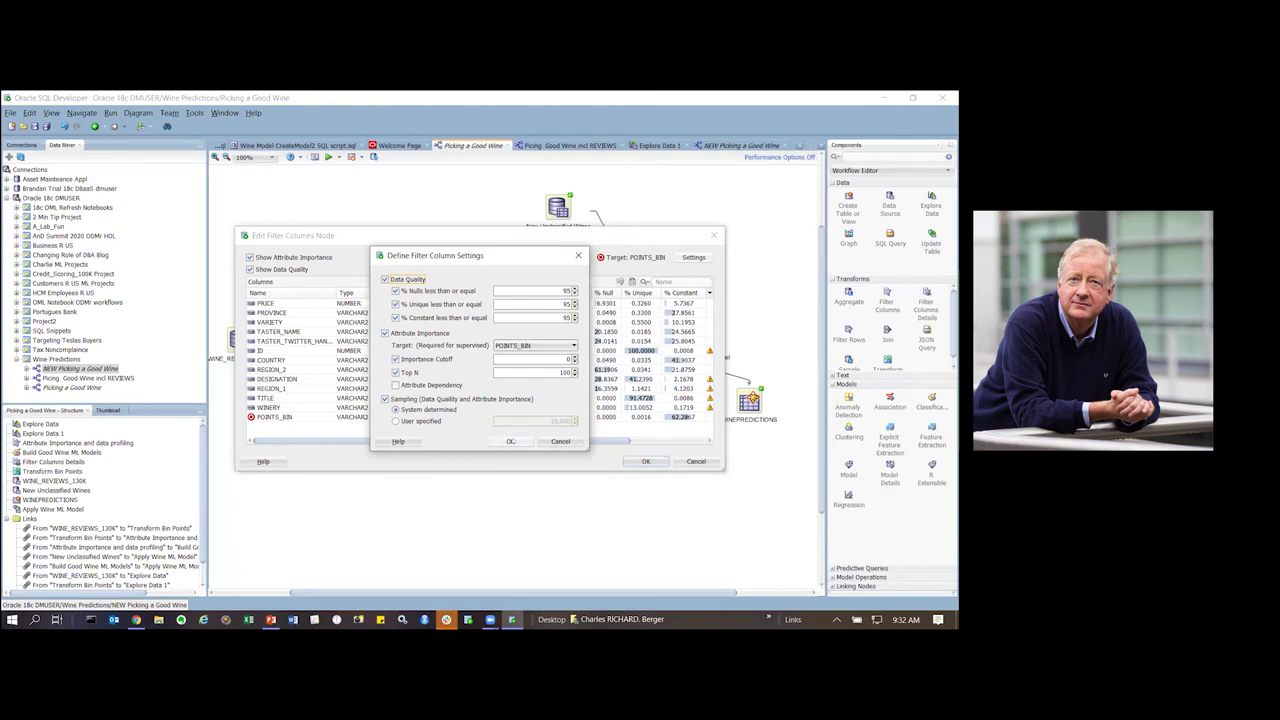
click(510, 441)
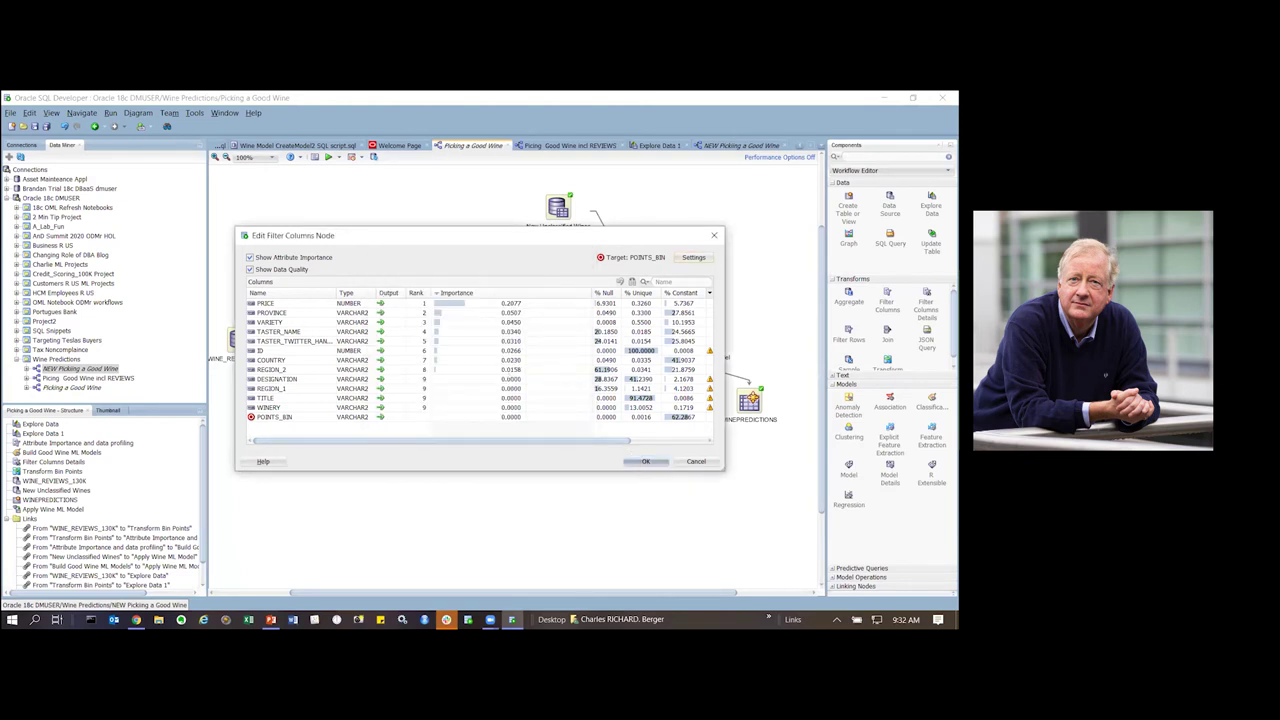
click(645, 461)
Step: Try applying the recommended output settings to all columns of the Attribute Importance and data profiling node, and include ID in the output again
double_click(452, 340)
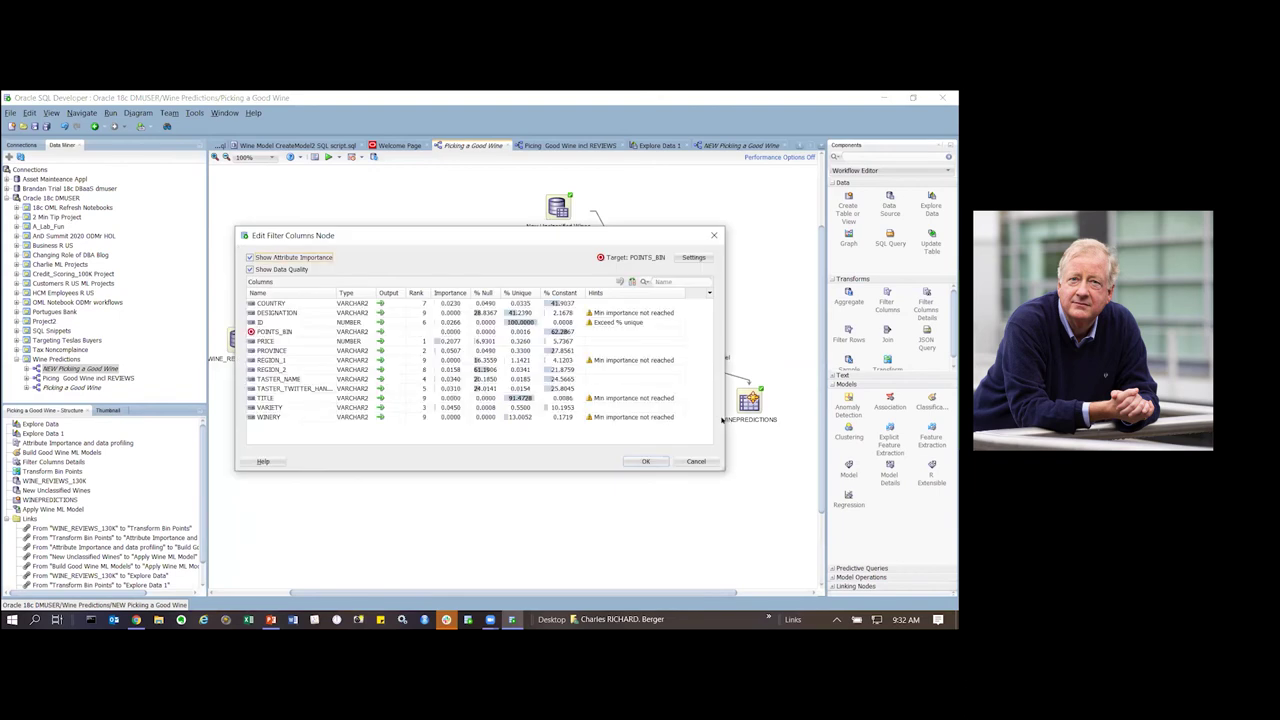
drag(724, 418, 948, 418)
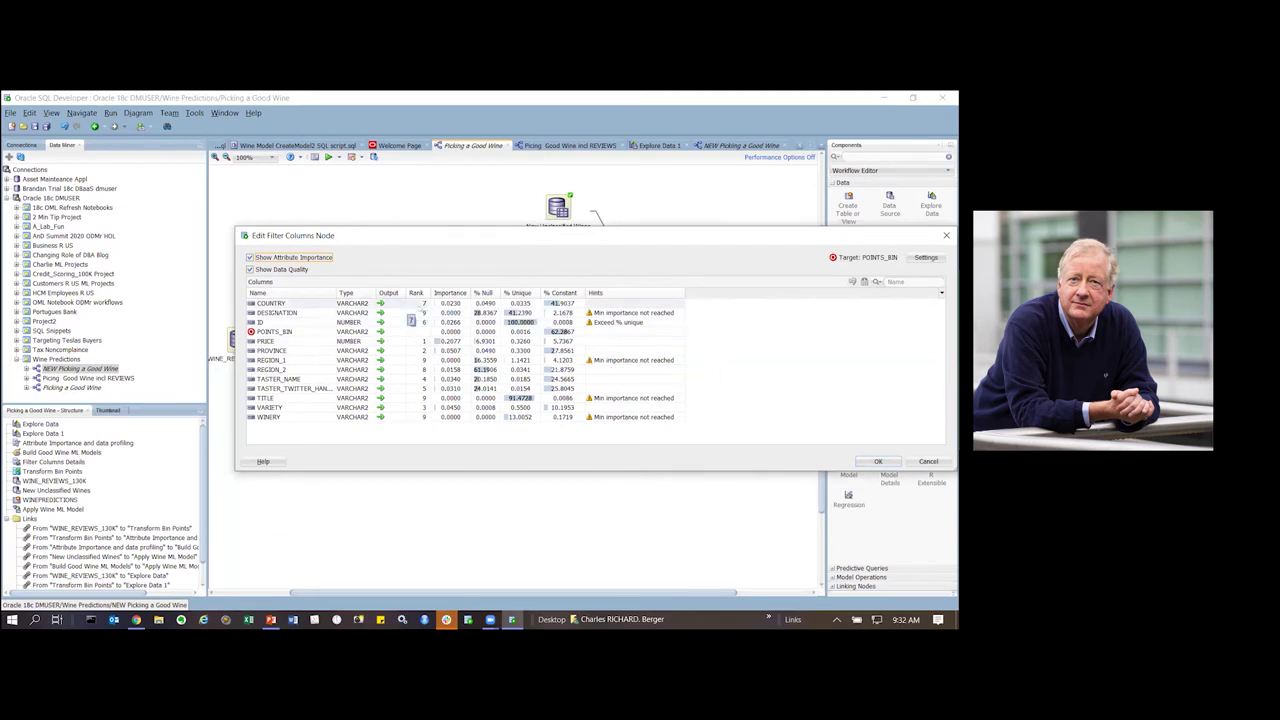
click(451, 304)
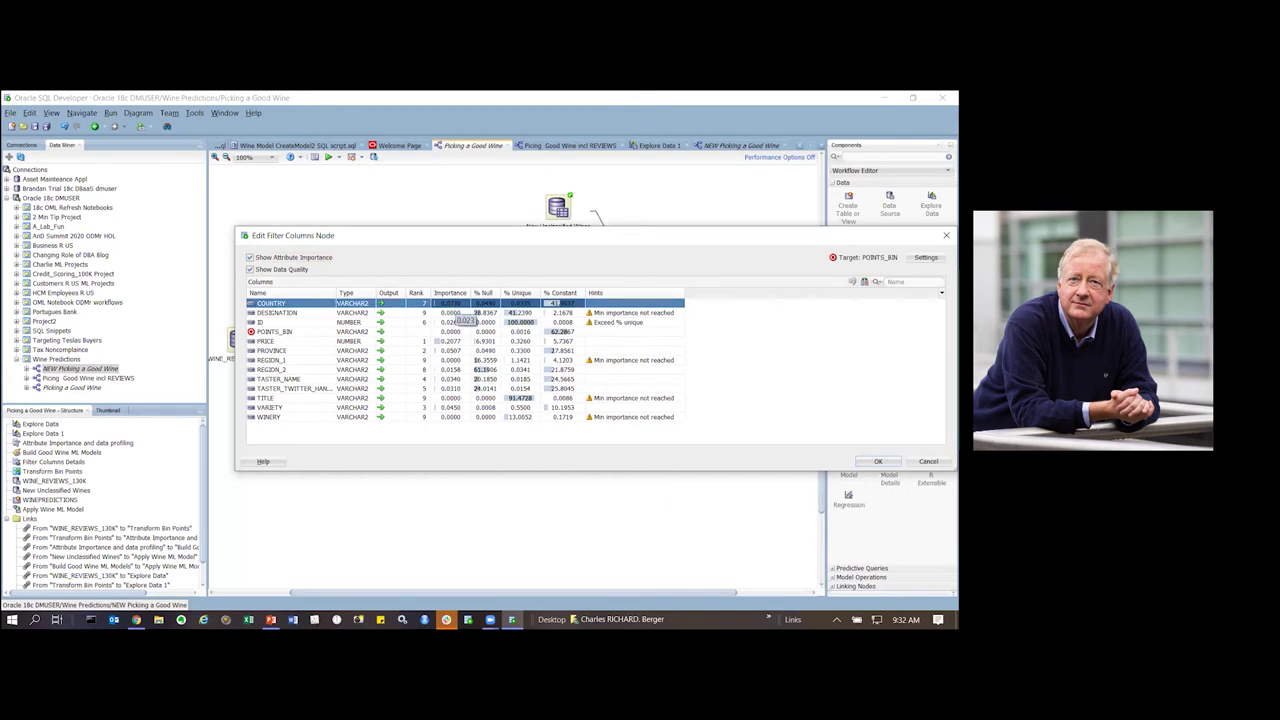
key(ctrl+a)
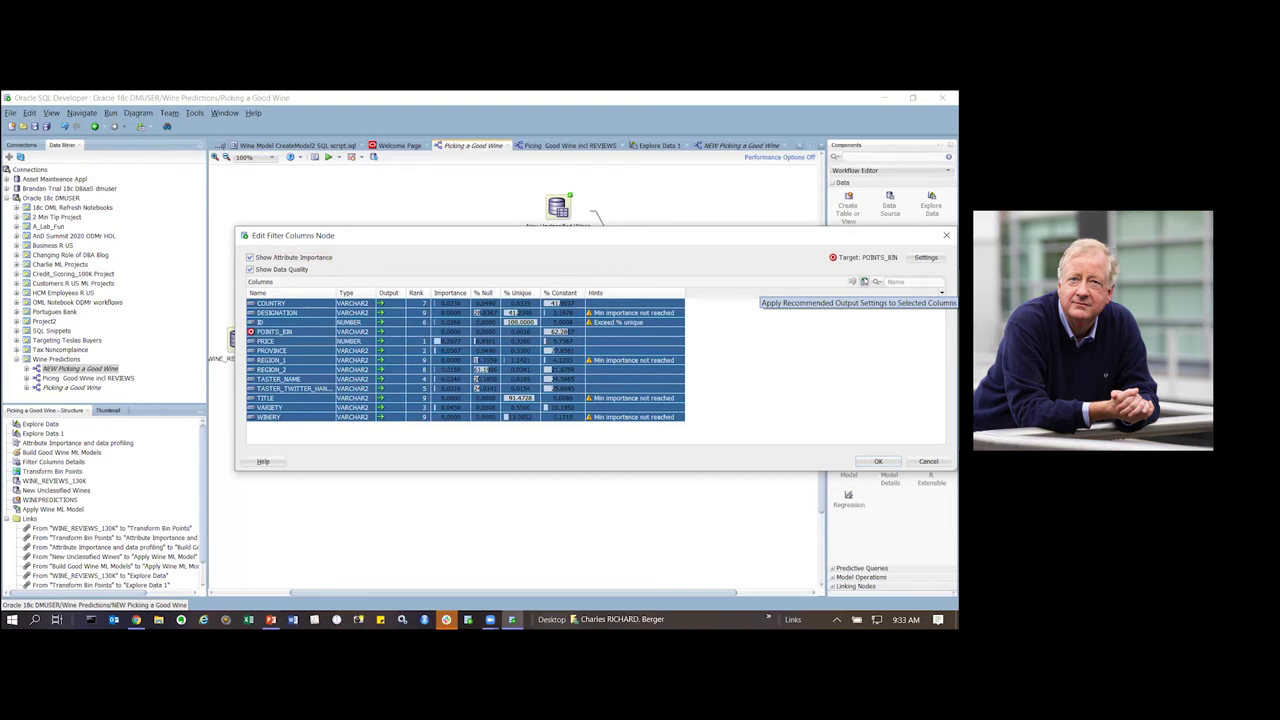
click(852, 281)
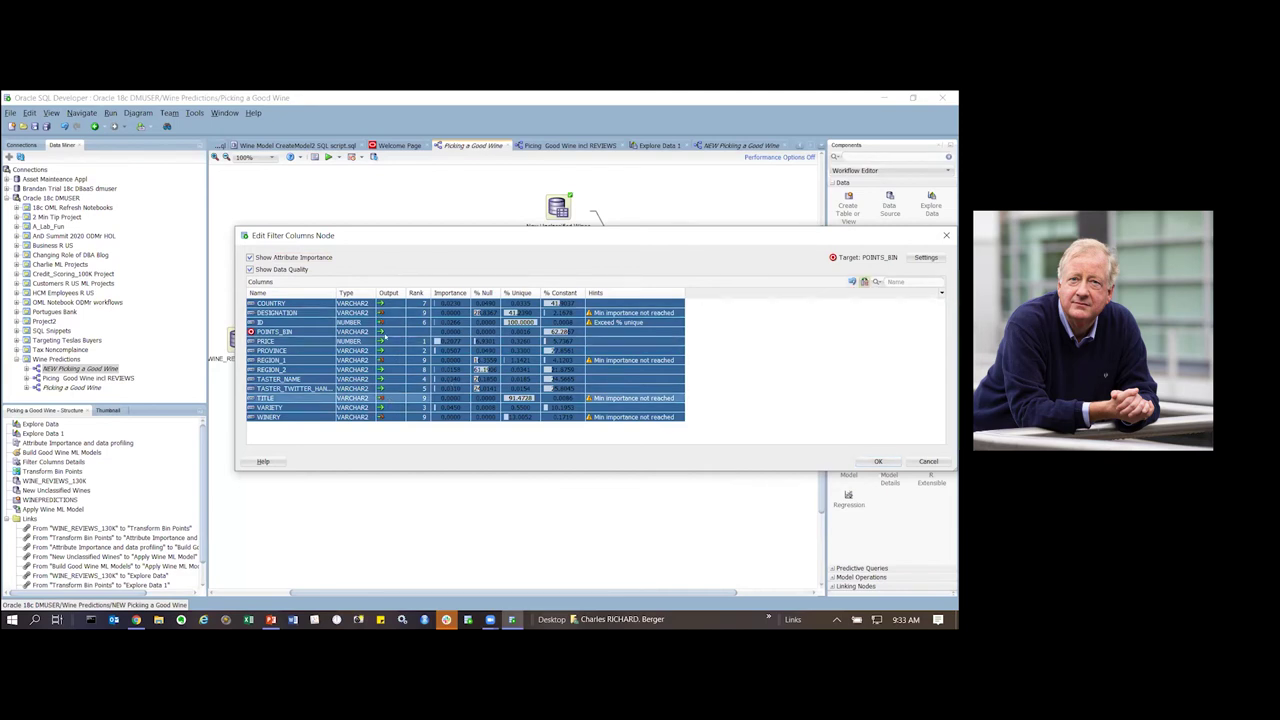
click(380, 322)
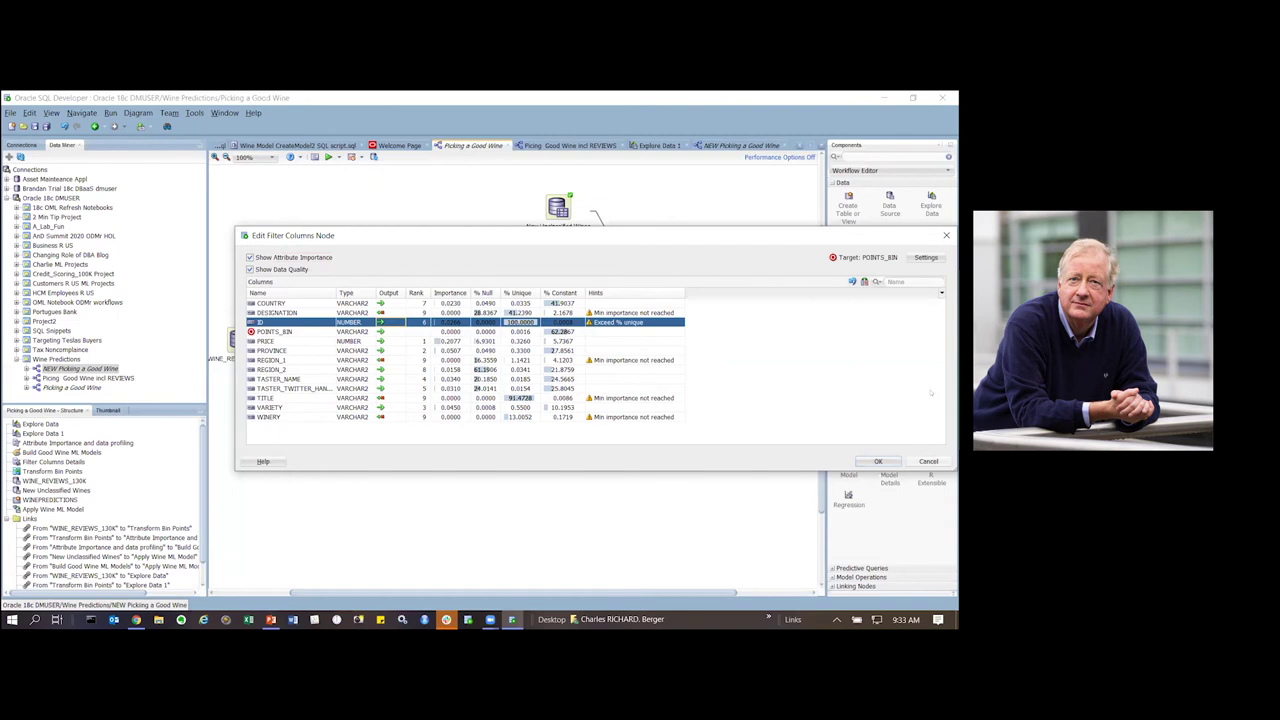
Step: Review the column filter settings and the available attribute importance targets, and close the node editor without keeping the changes
click(918, 258)
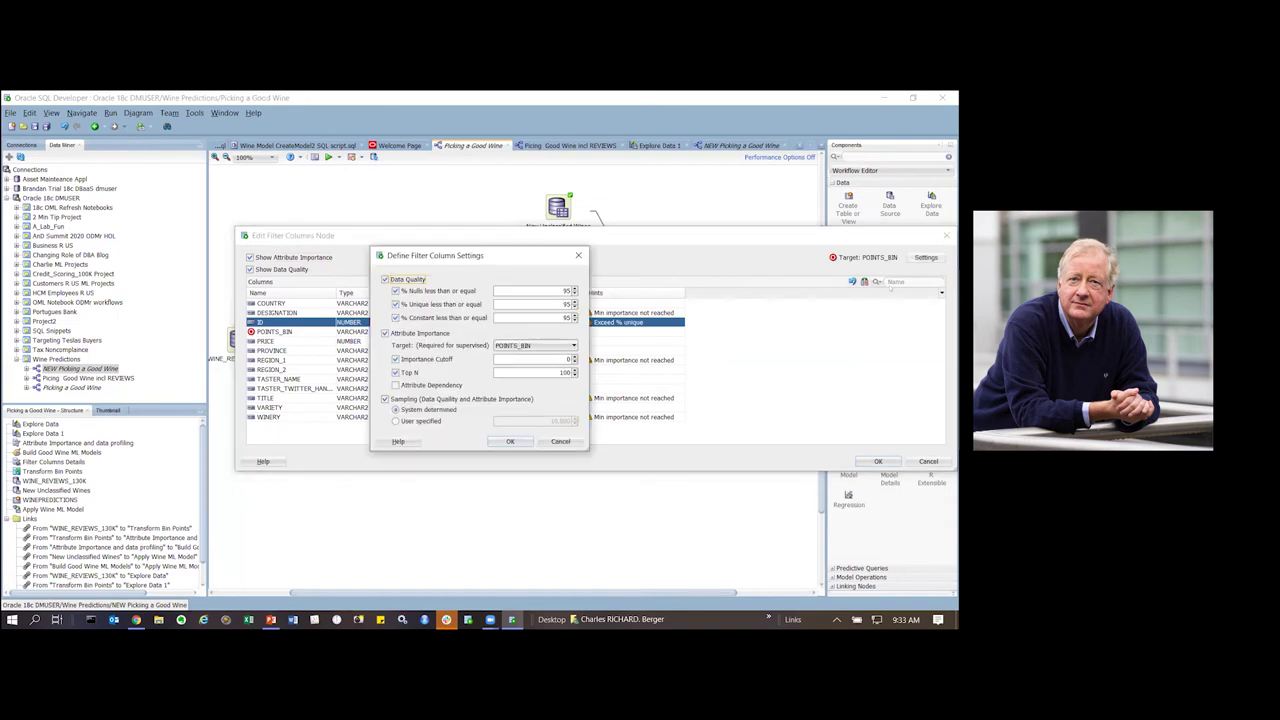
click(535, 345)
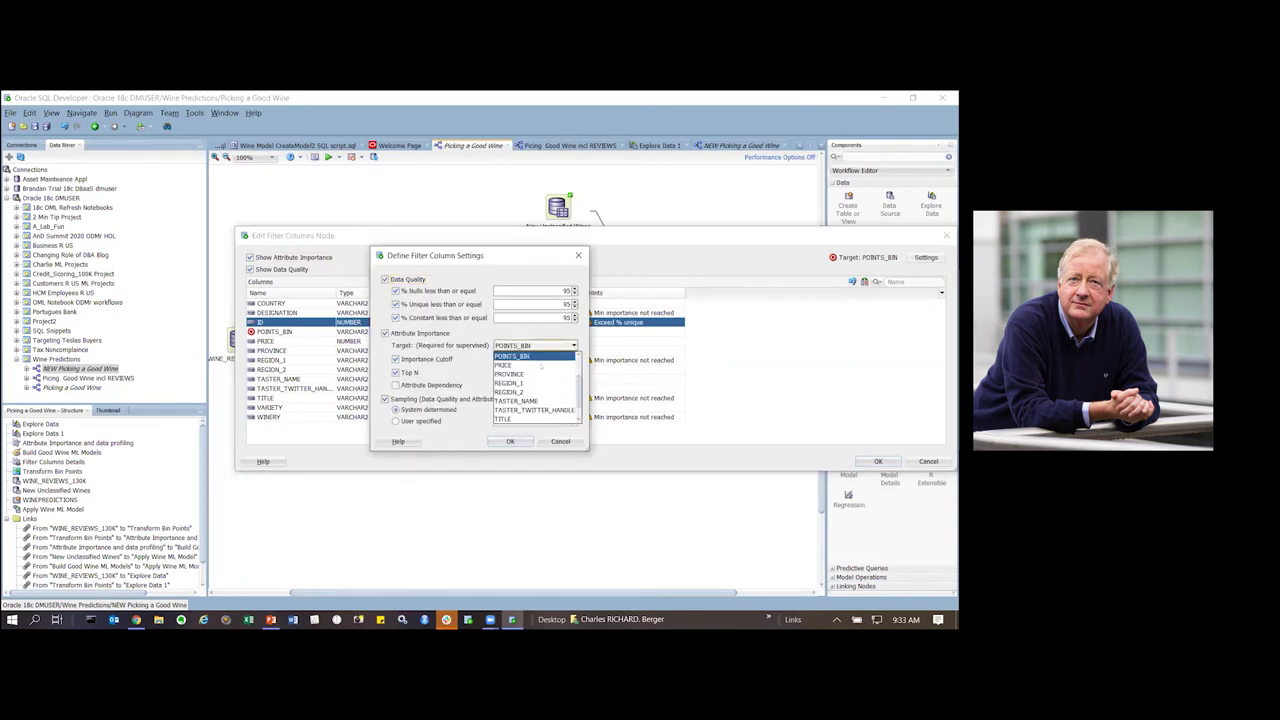
key(Escape)
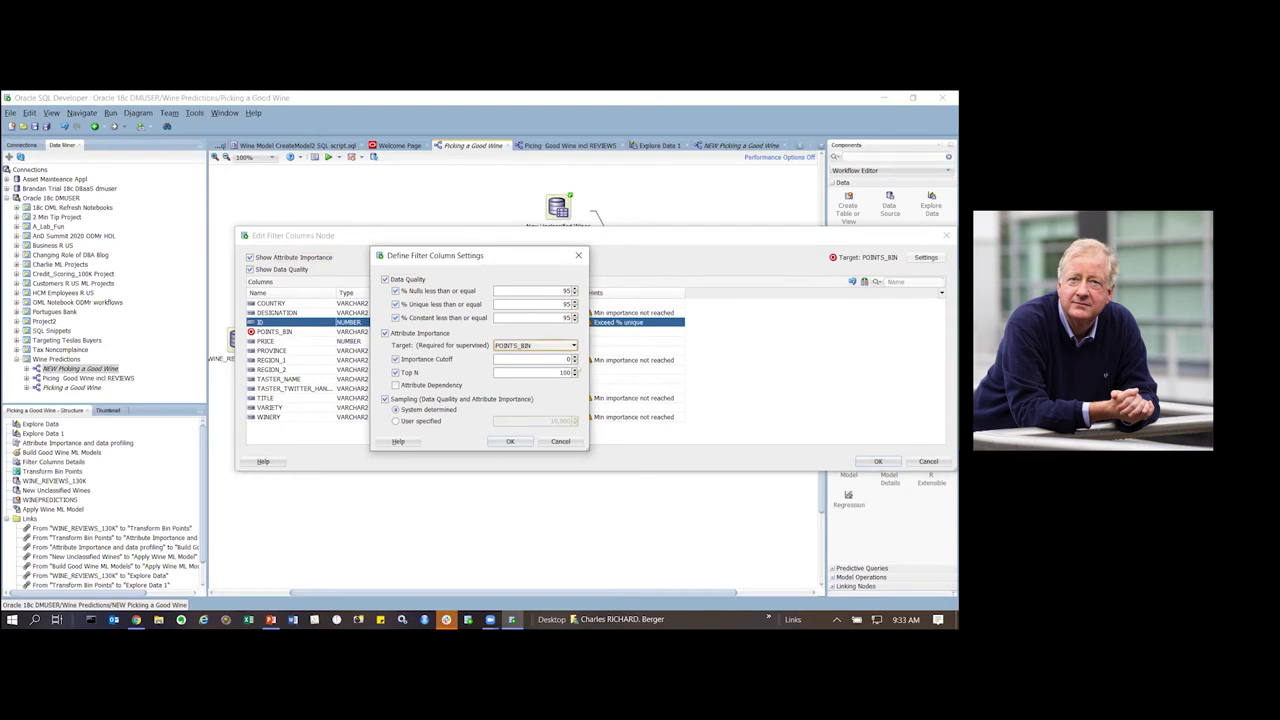
click(573, 345)
scroll(512, 370, up, 2)
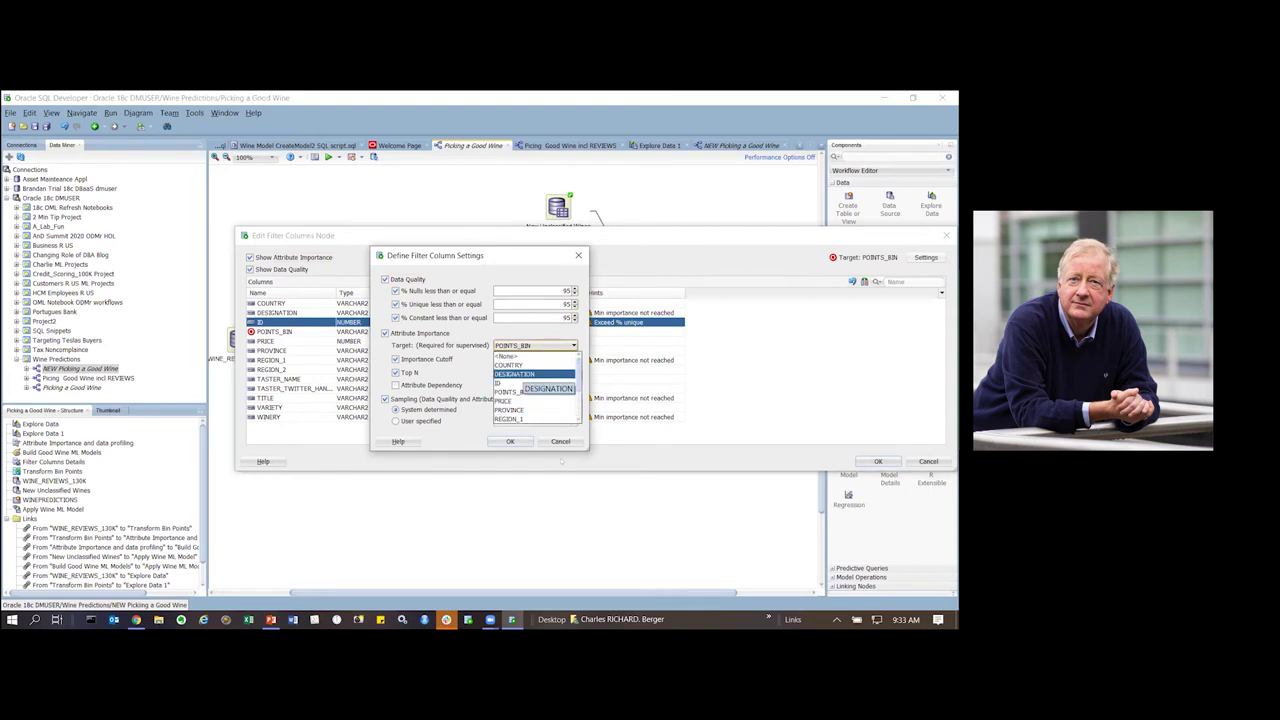
click(510, 441)
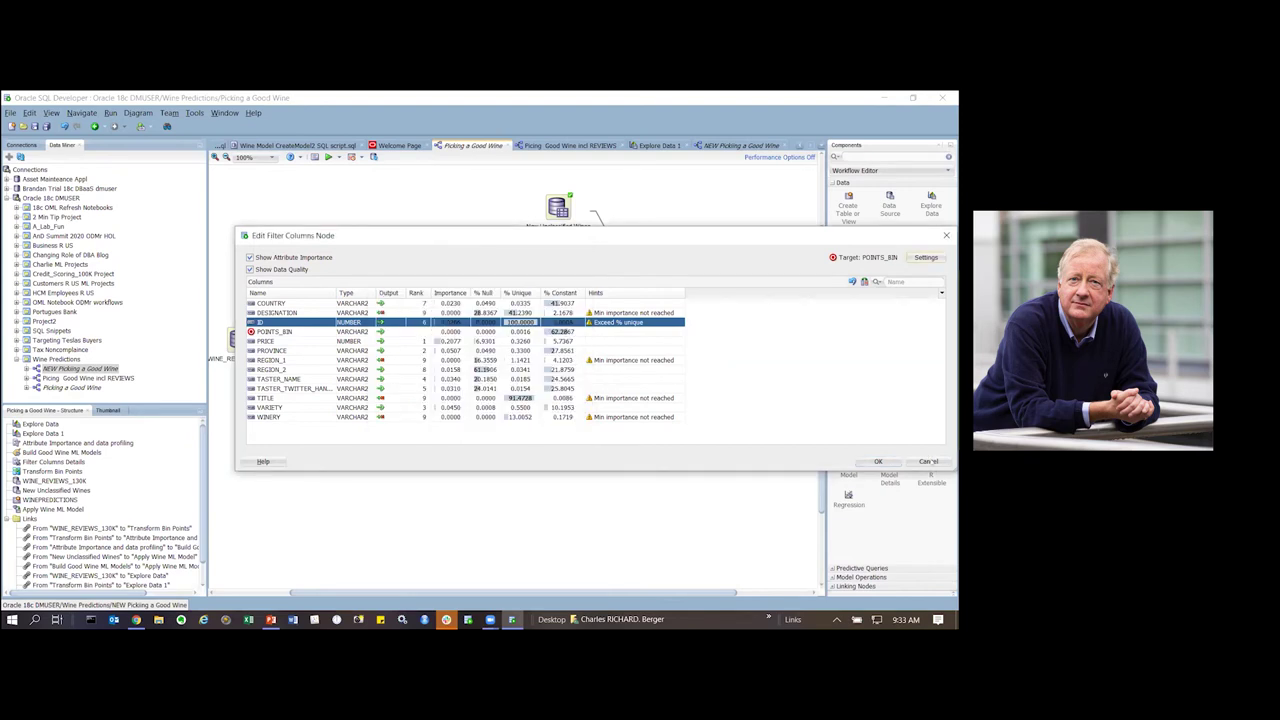
key(Return)
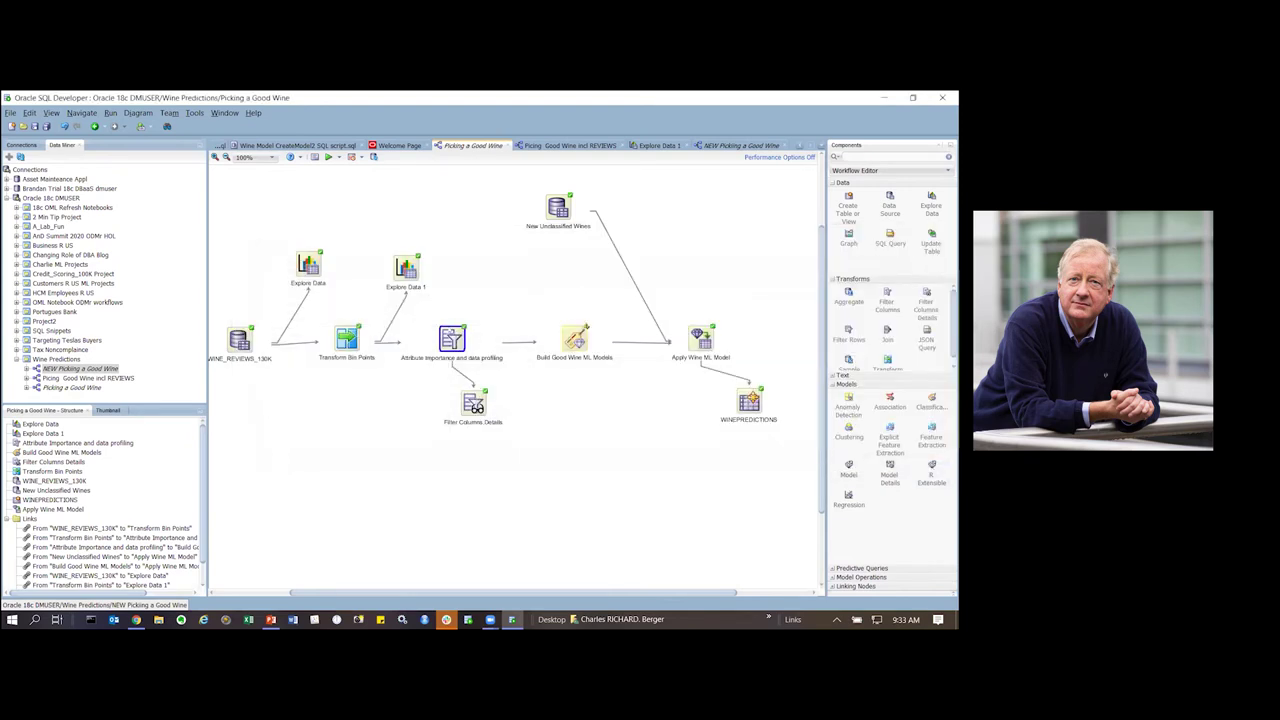
Step: View the attribute ranking data of Filter Columns Details and the model settings of Build Good Wine ML Models, closing each
right_click(474, 404)
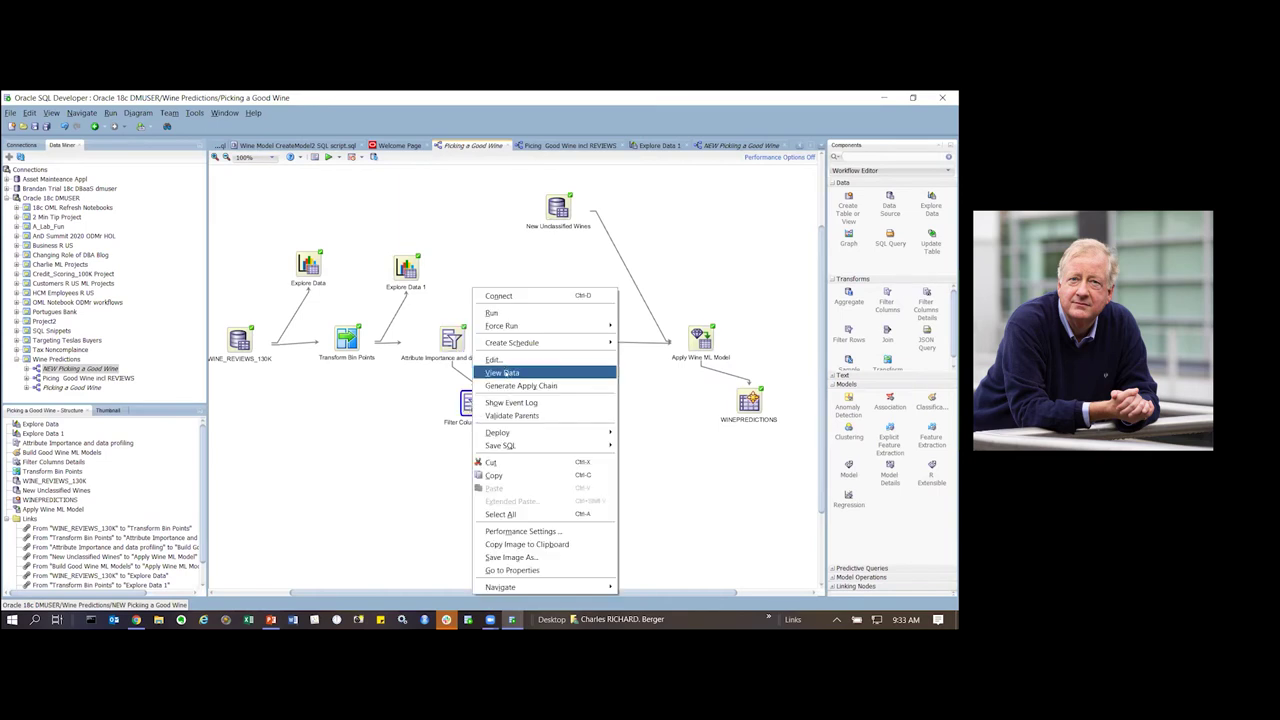
click(503, 372)
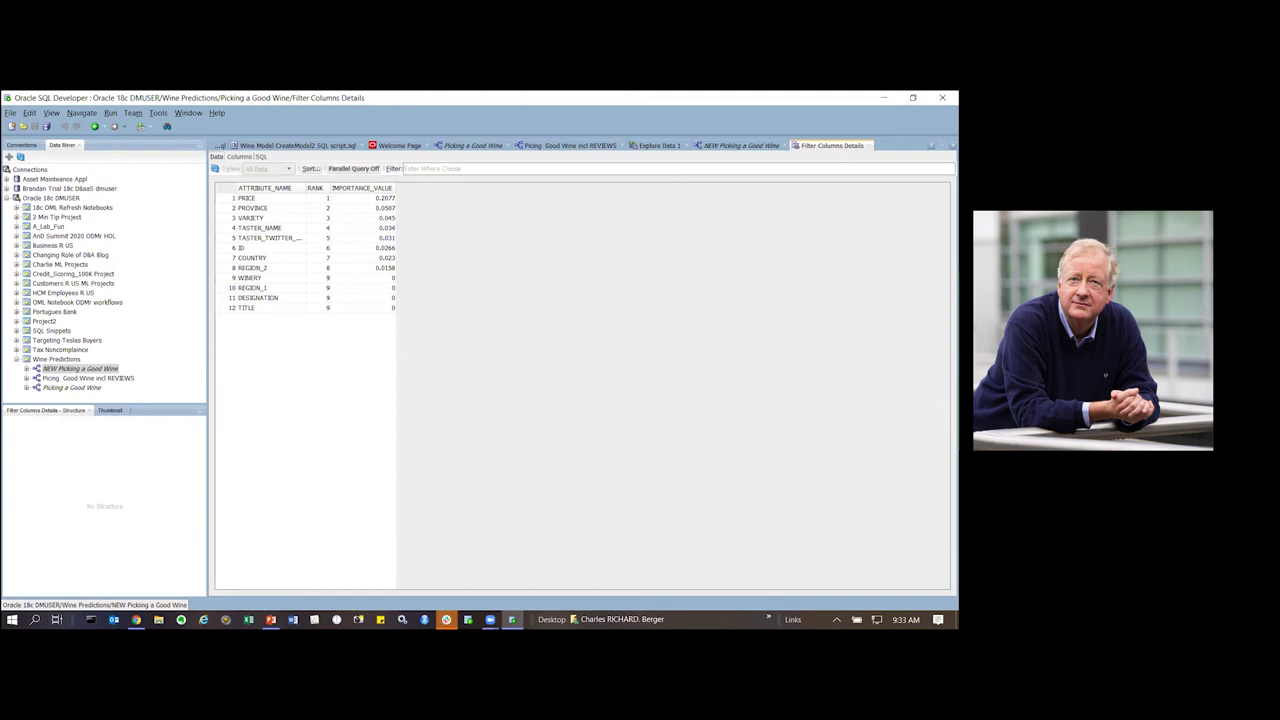
click(869, 145)
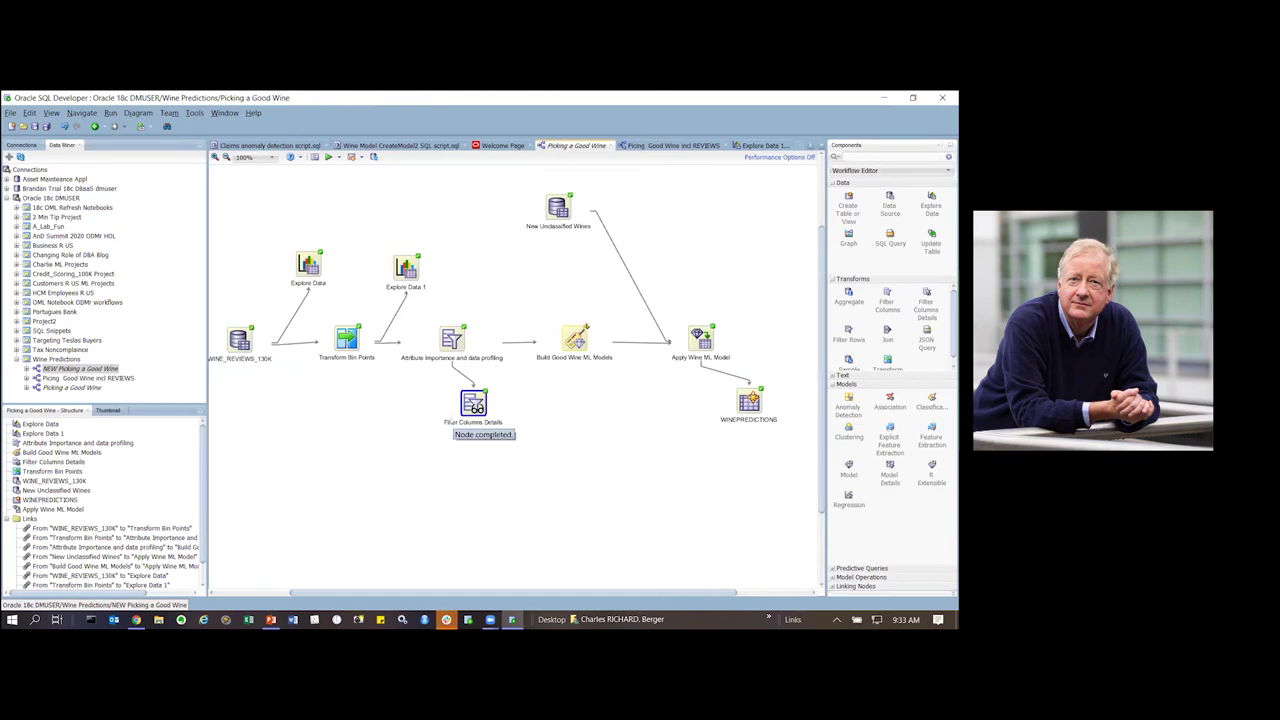
double_click(578, 340)
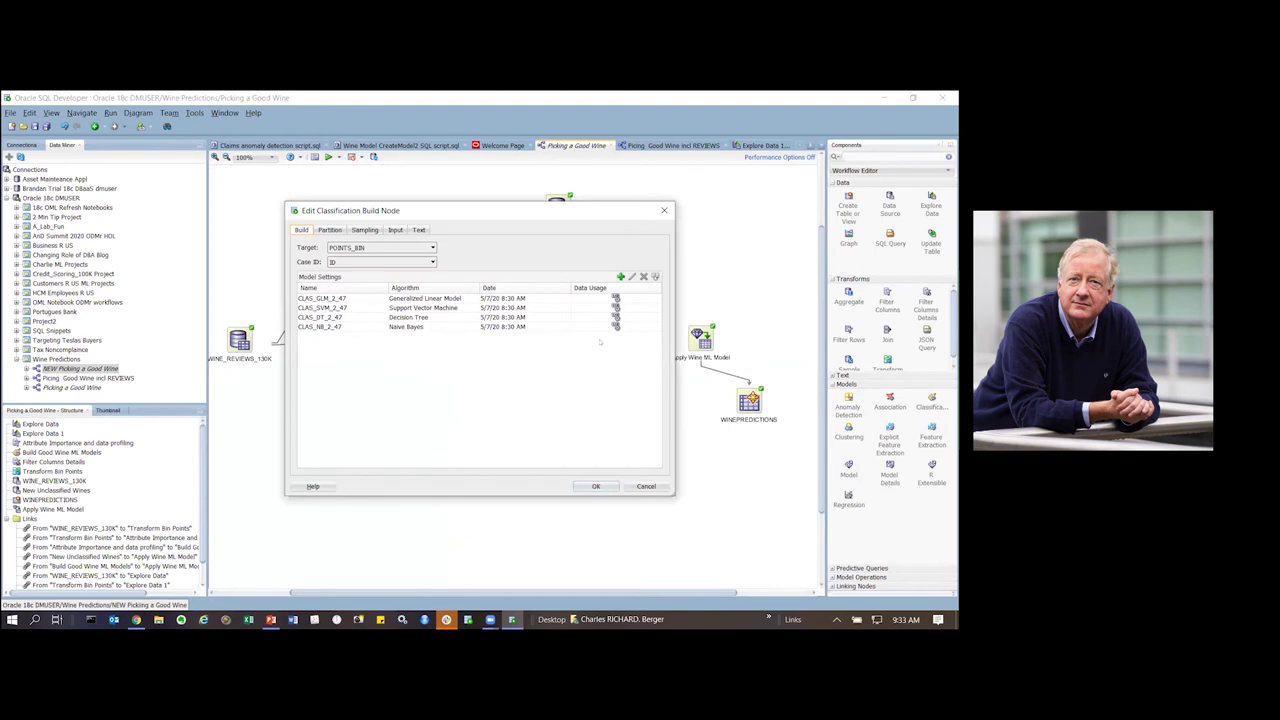
click(664, 210)
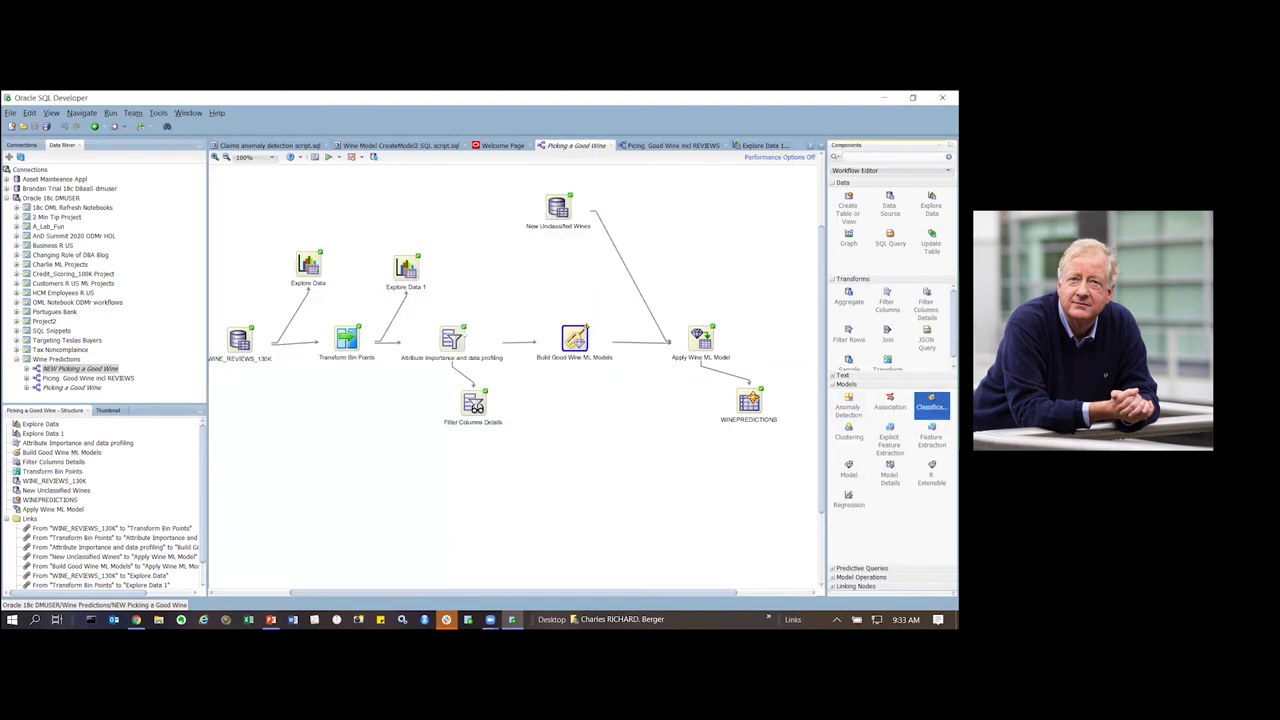
Step: Add a Classification node above Build Good Wine ML Models and connect the Attribute Importance and data profiling node to it
click(536, 268)
right_click(455, 340)
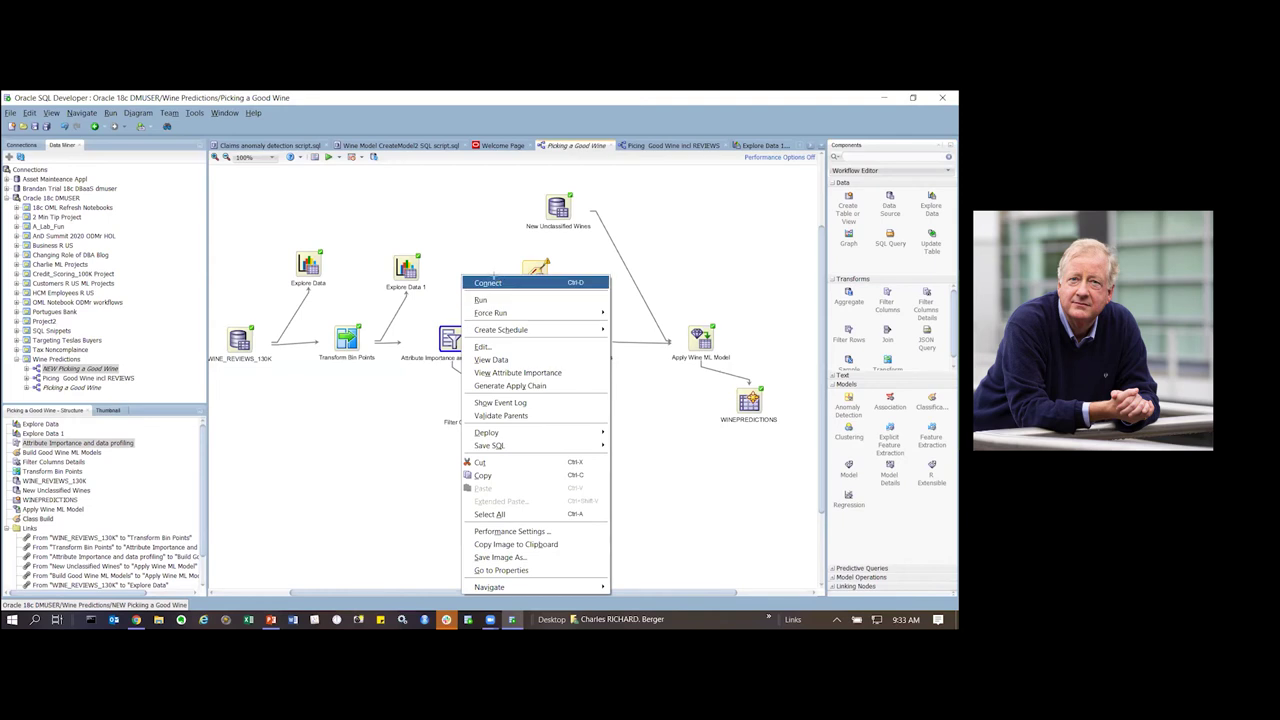
click(488, 283)
click(536, 268)
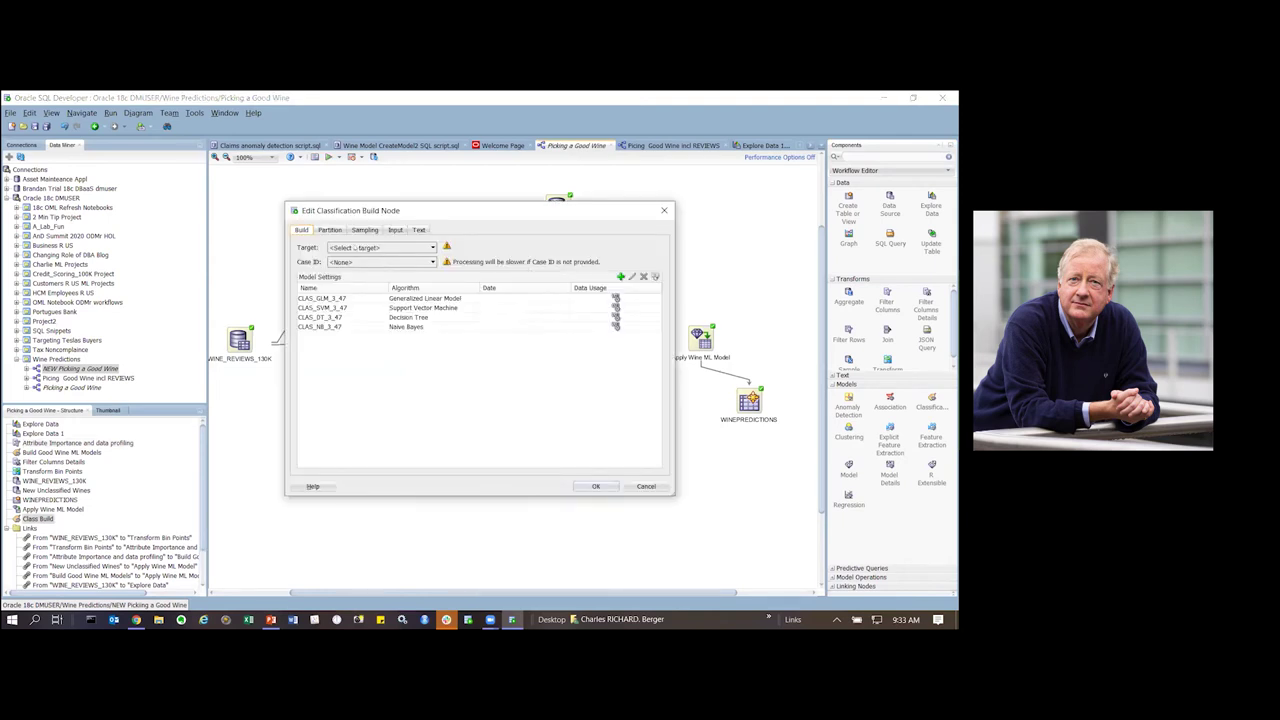
Step: Try setting the Class Build node's target to POINTS_BIN and case ID to ID, and turning sampling on
click(356, 248)
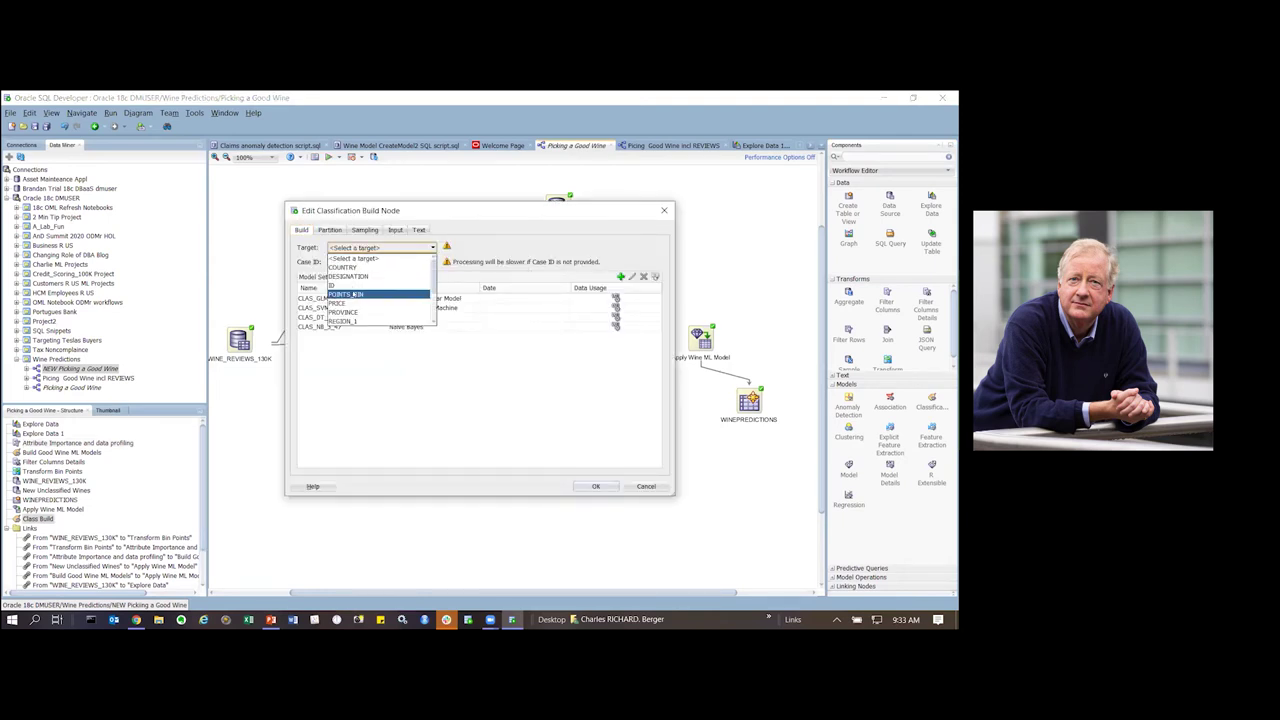
click(353, 294)
click(380, 262)
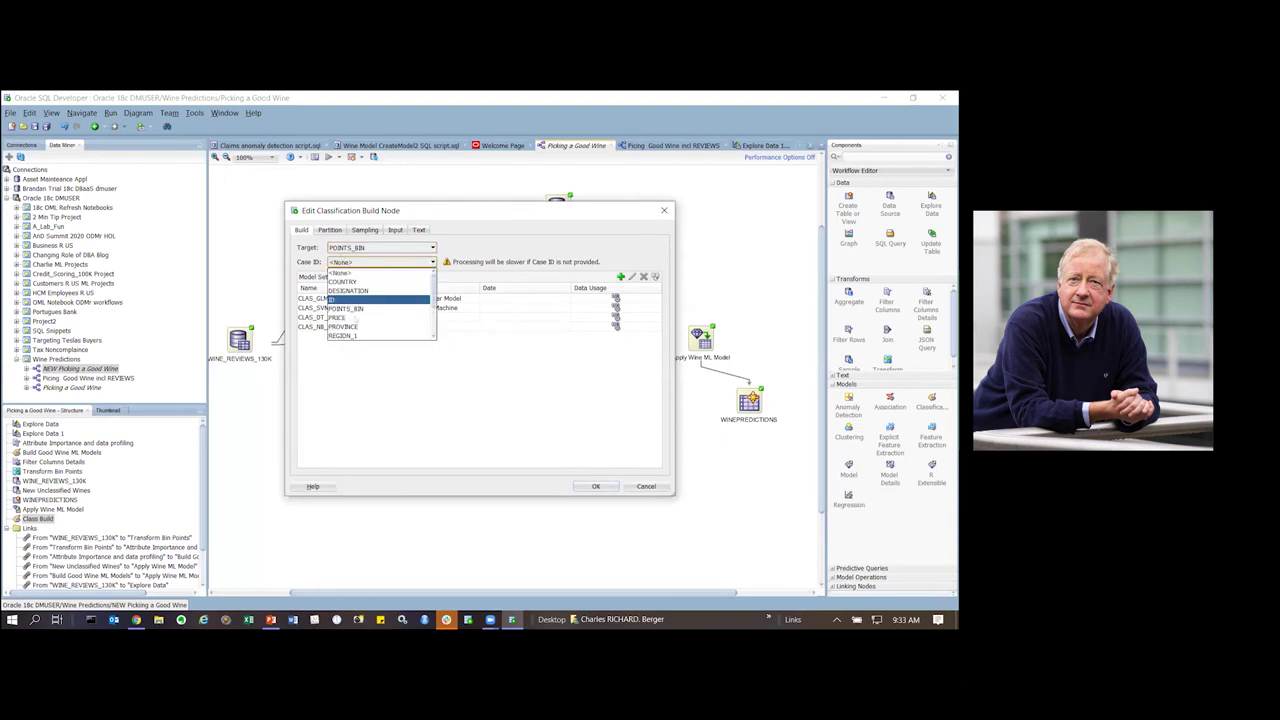
scroll(400, 300, down, 2)
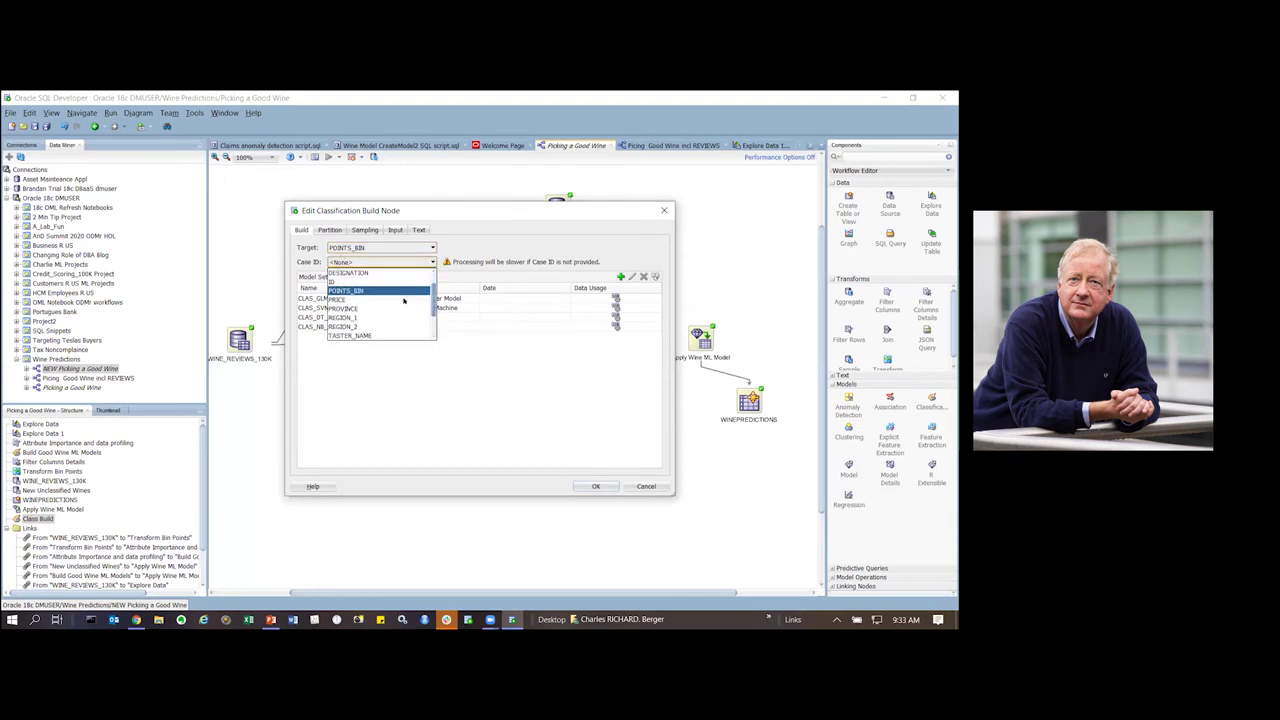
click(365, 281)
click(364, 230)
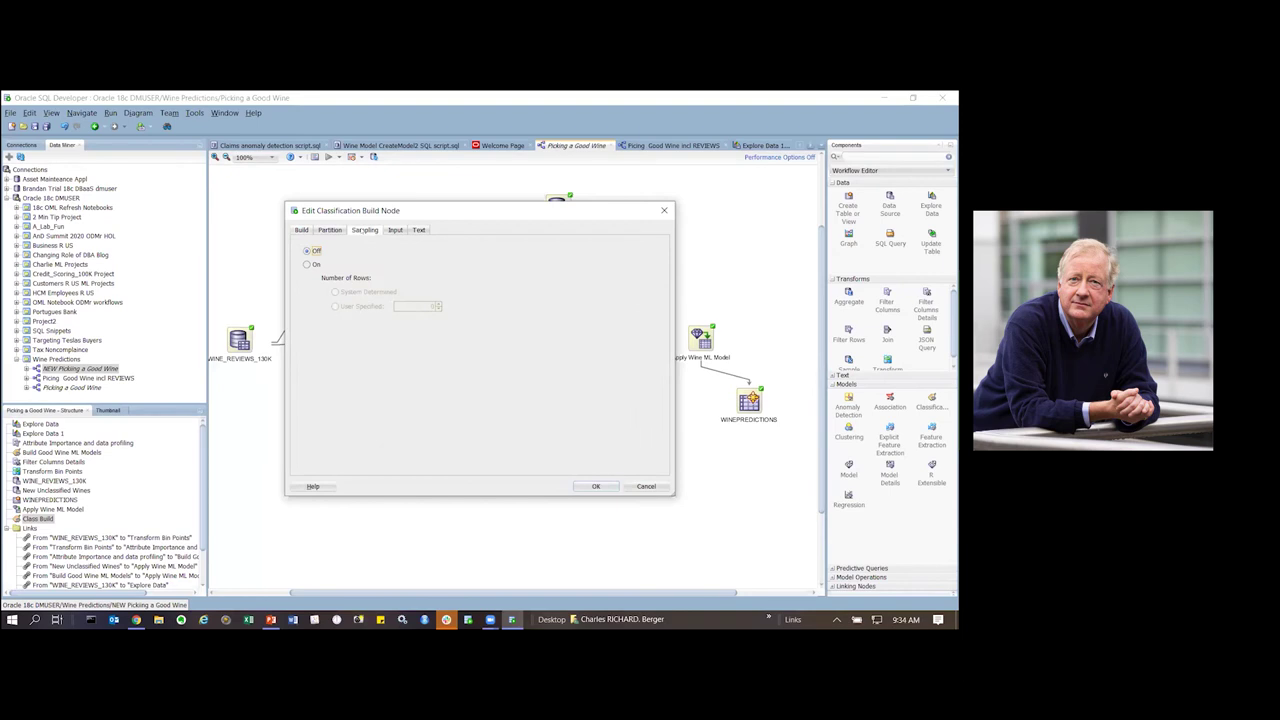
click(308, 264)
Step: Try turning off automatic input determination, view the mining type choices for DESIGNATION, and close the node editor without saving the changes
click(395, 230)
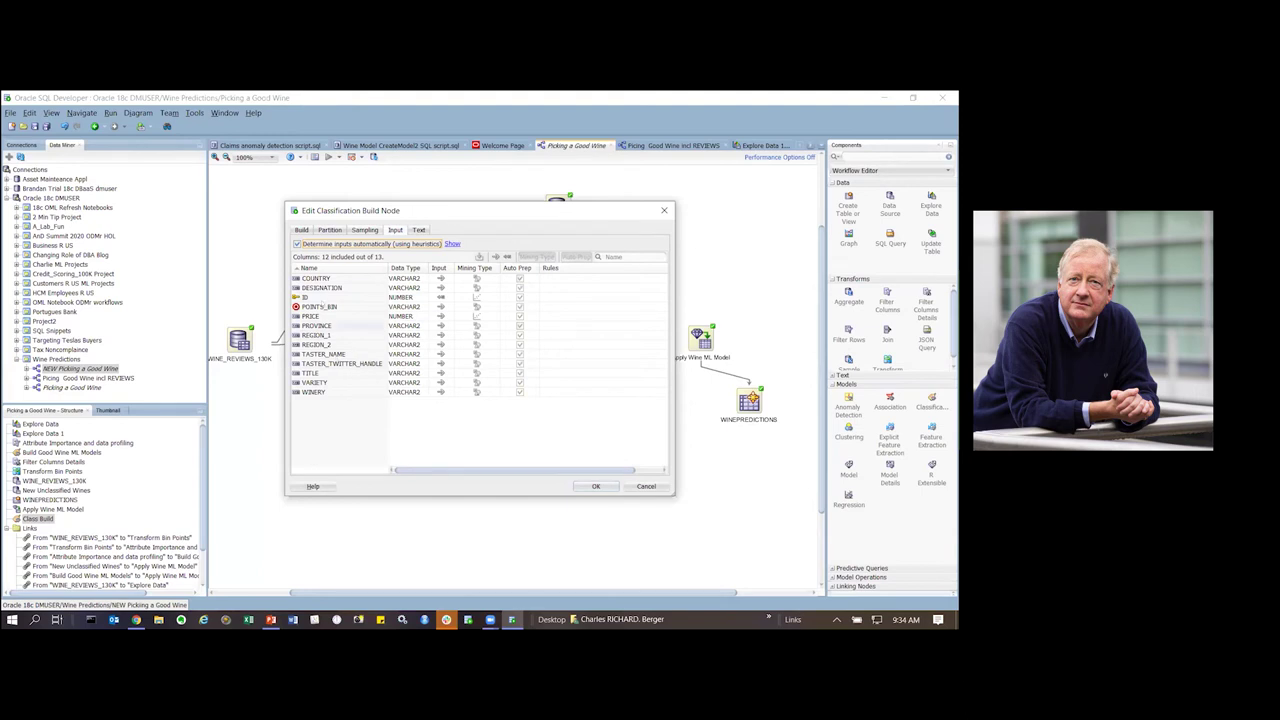
click(323, 288)
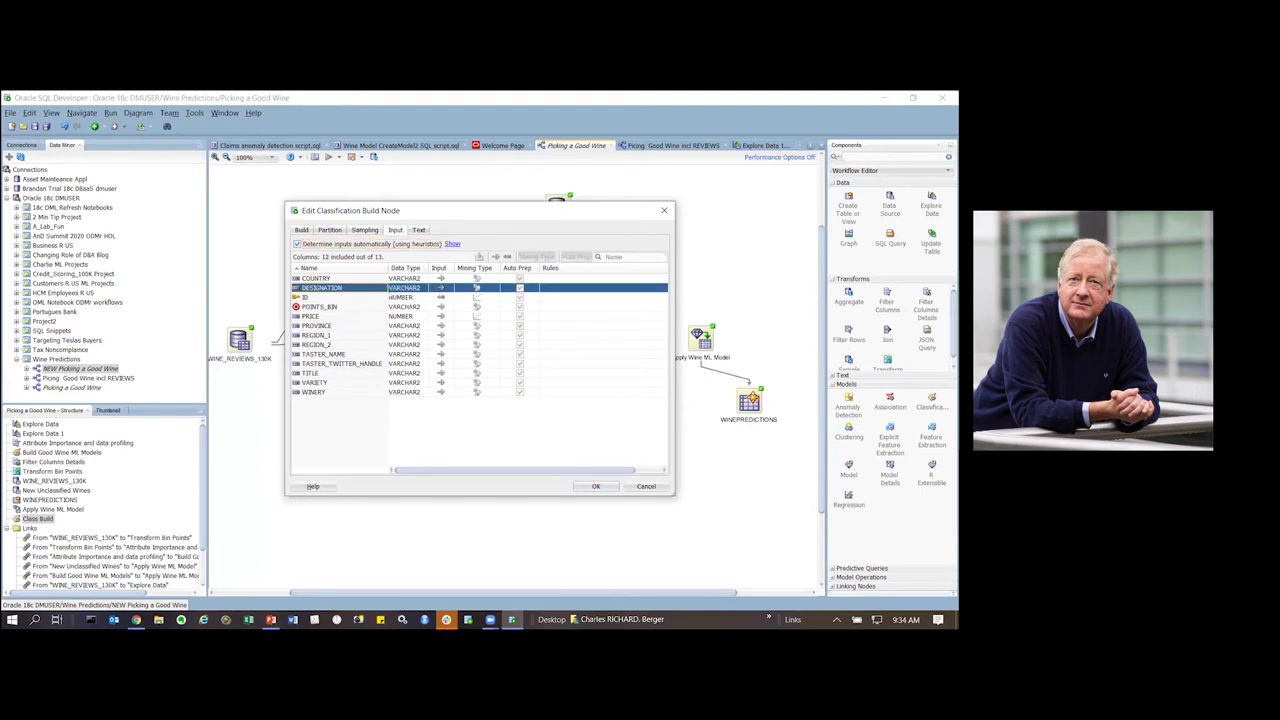
click(297, 244)
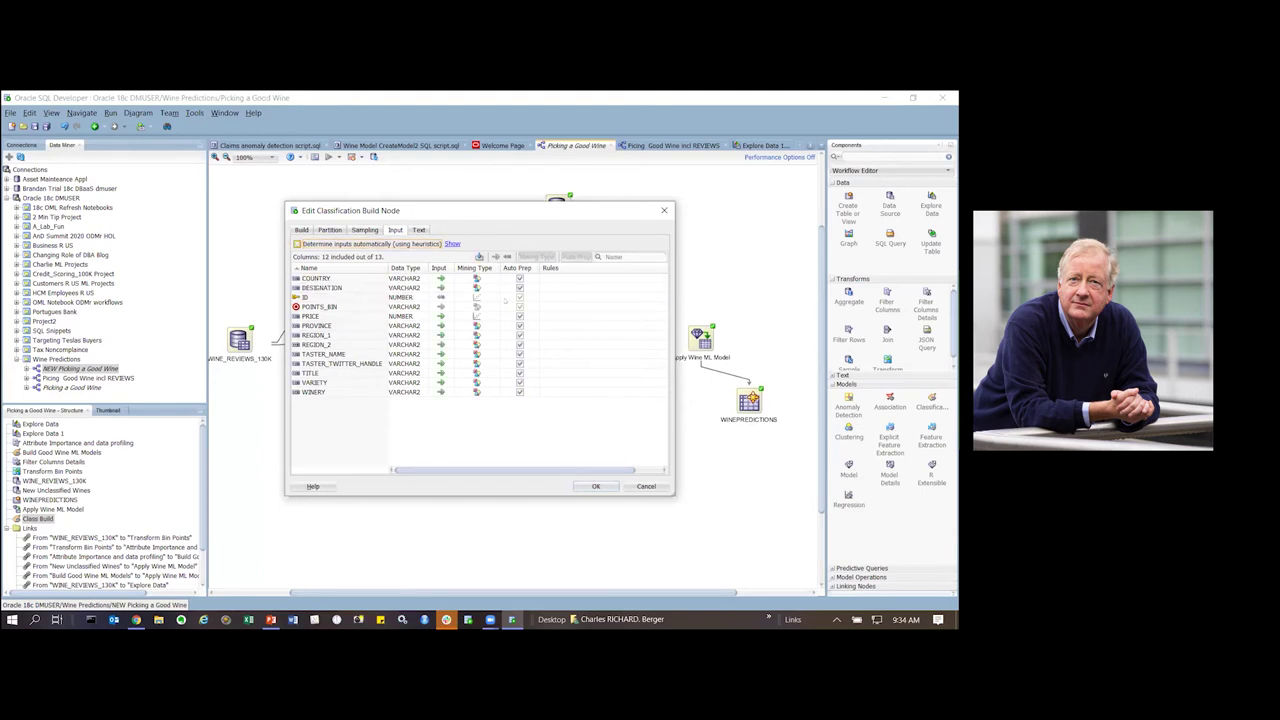
click(346, 287)
click(478, 288)
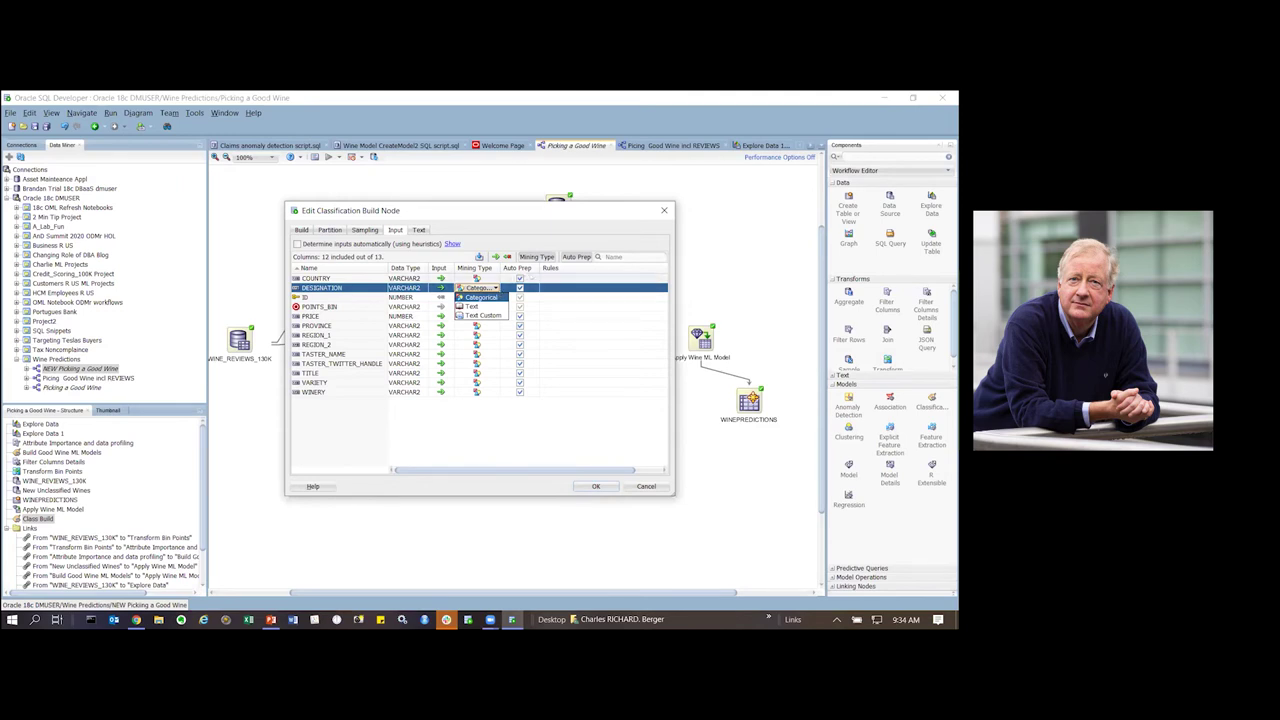
click(663, 210)
click(663, 210)
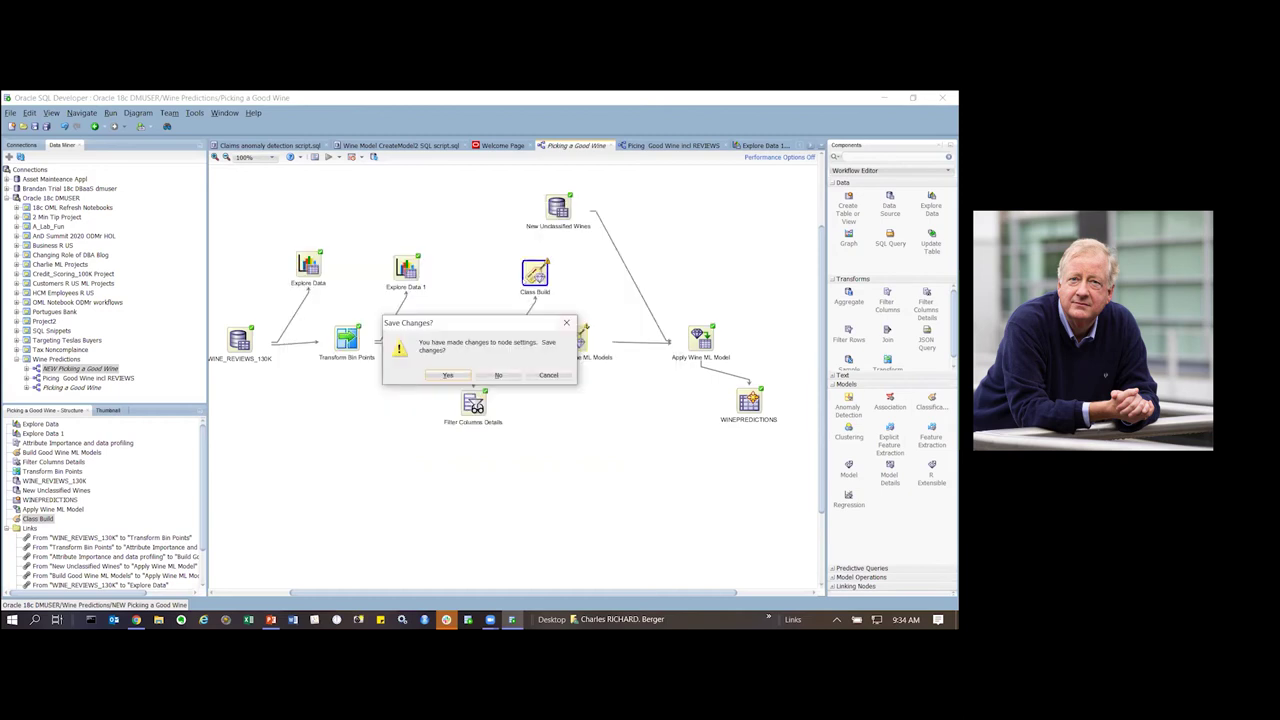
click(498, 375)
Step: Cut the Class Build node out of the Picking a Good Wine workflow
right_click(531, 251)
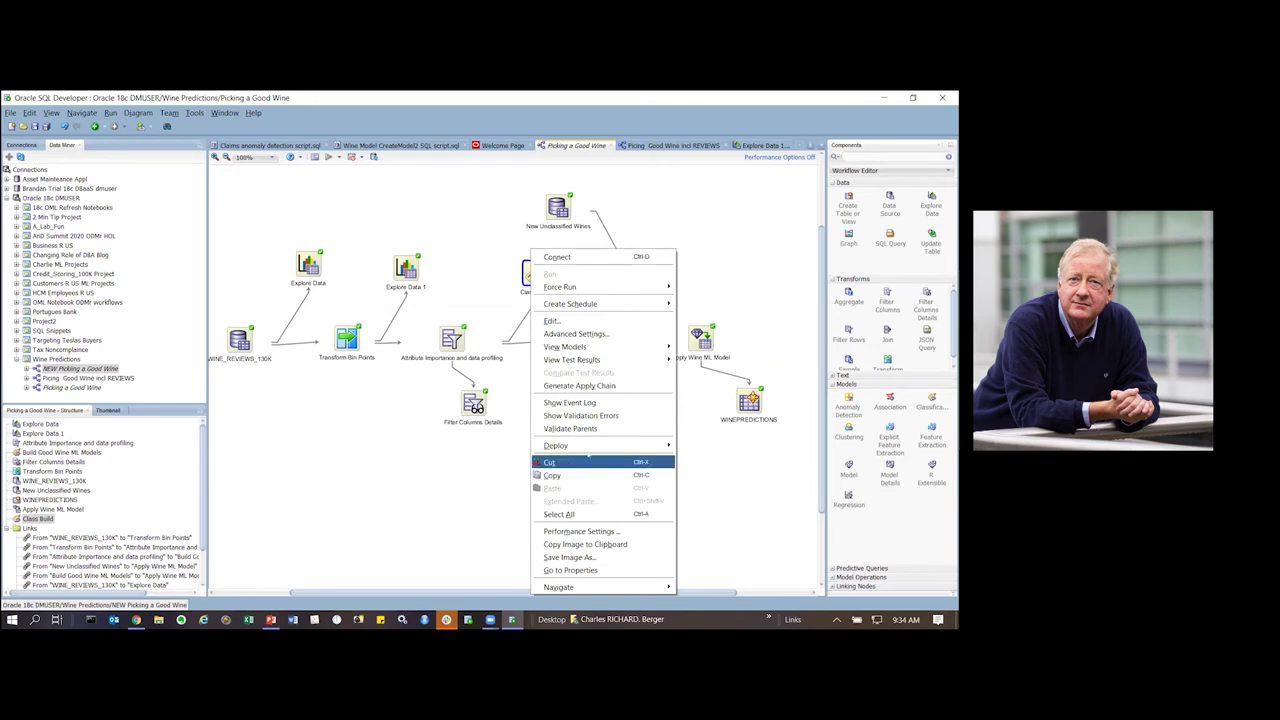
click(588, 462)
click(512, 377)
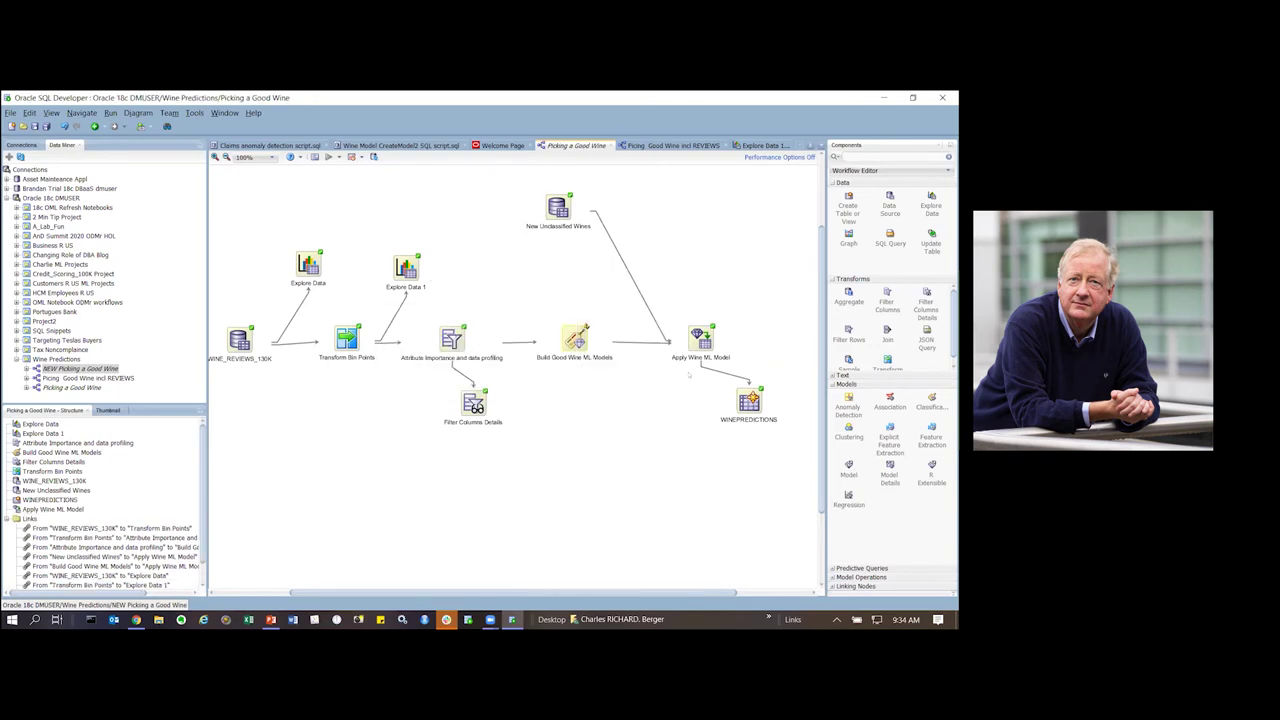
Step: View the settings of Build Good Wine ML Models, and compare its test results, including the performance matrix for the Naive Bayes and GLM models
double_click(575, 338)
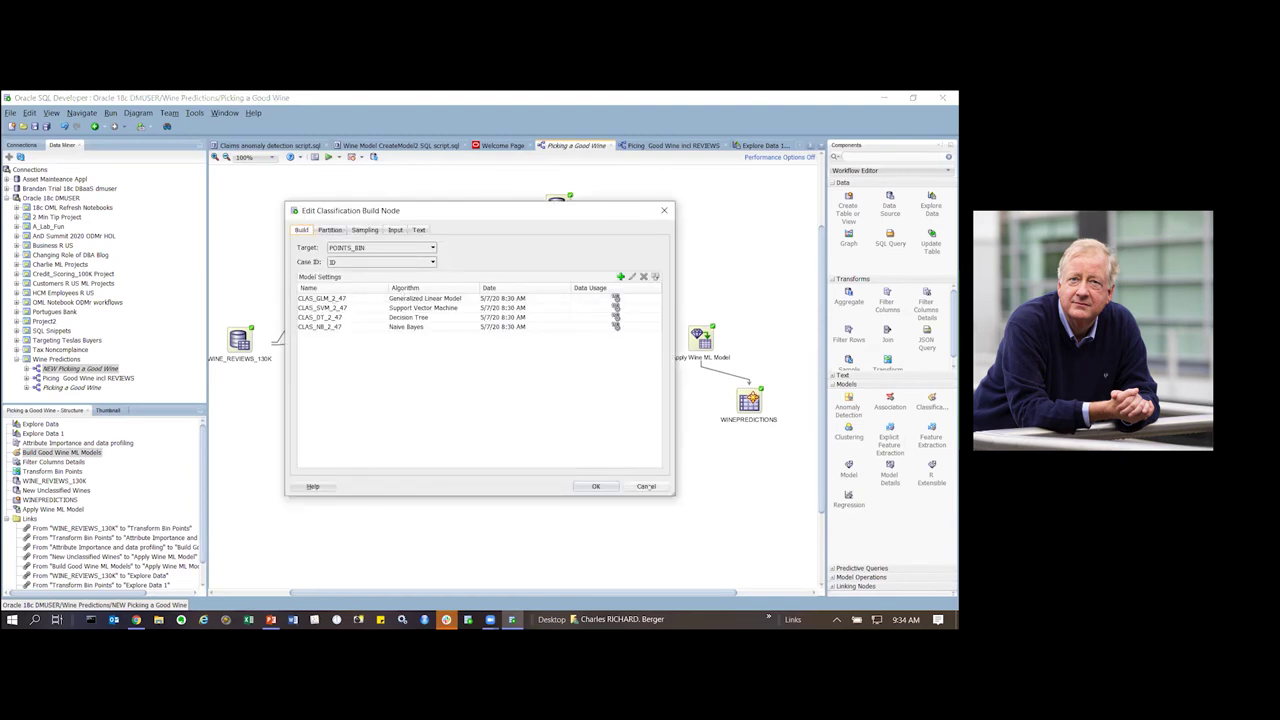
click(595, 486)
right_click(570, 340)
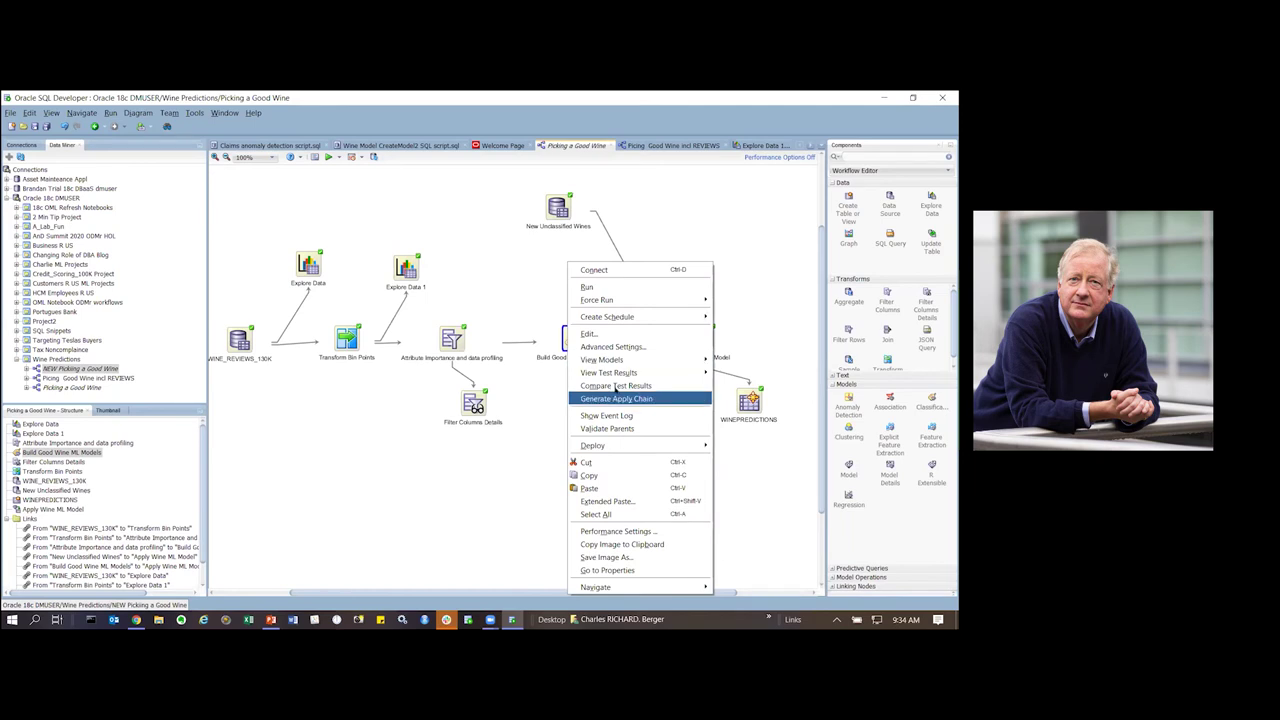
click(617, 385)
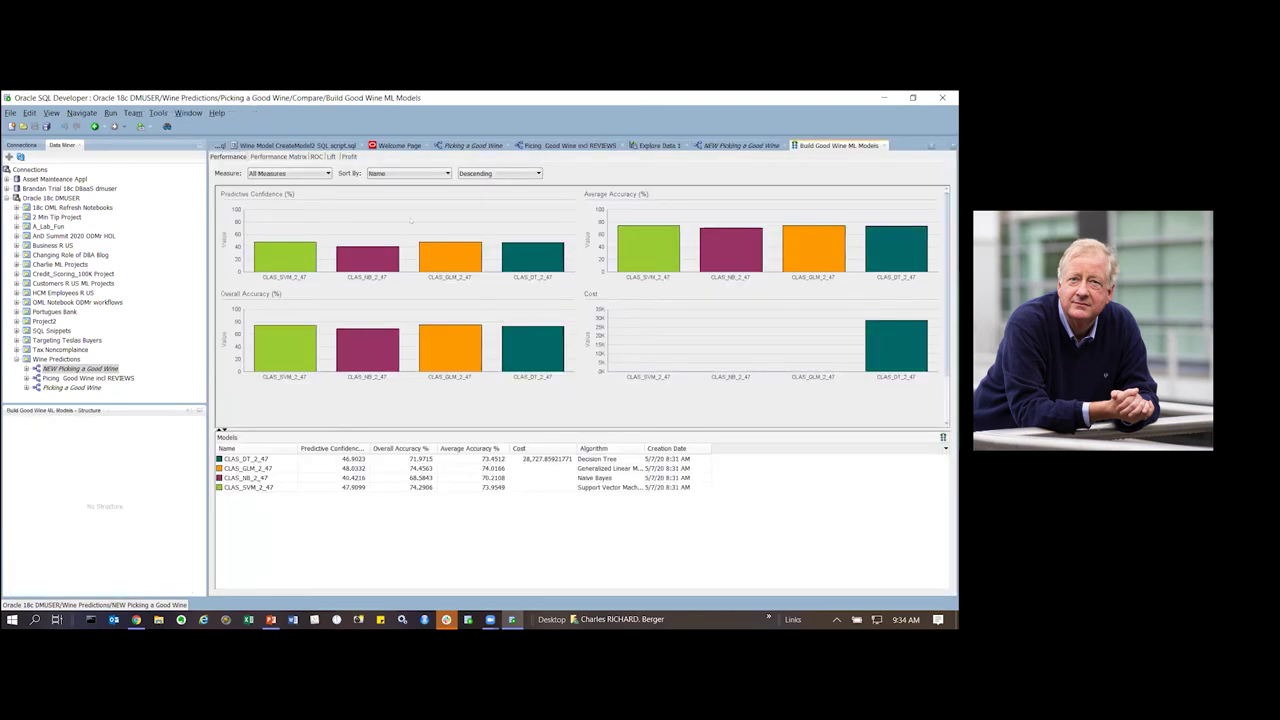
click(282, 157)
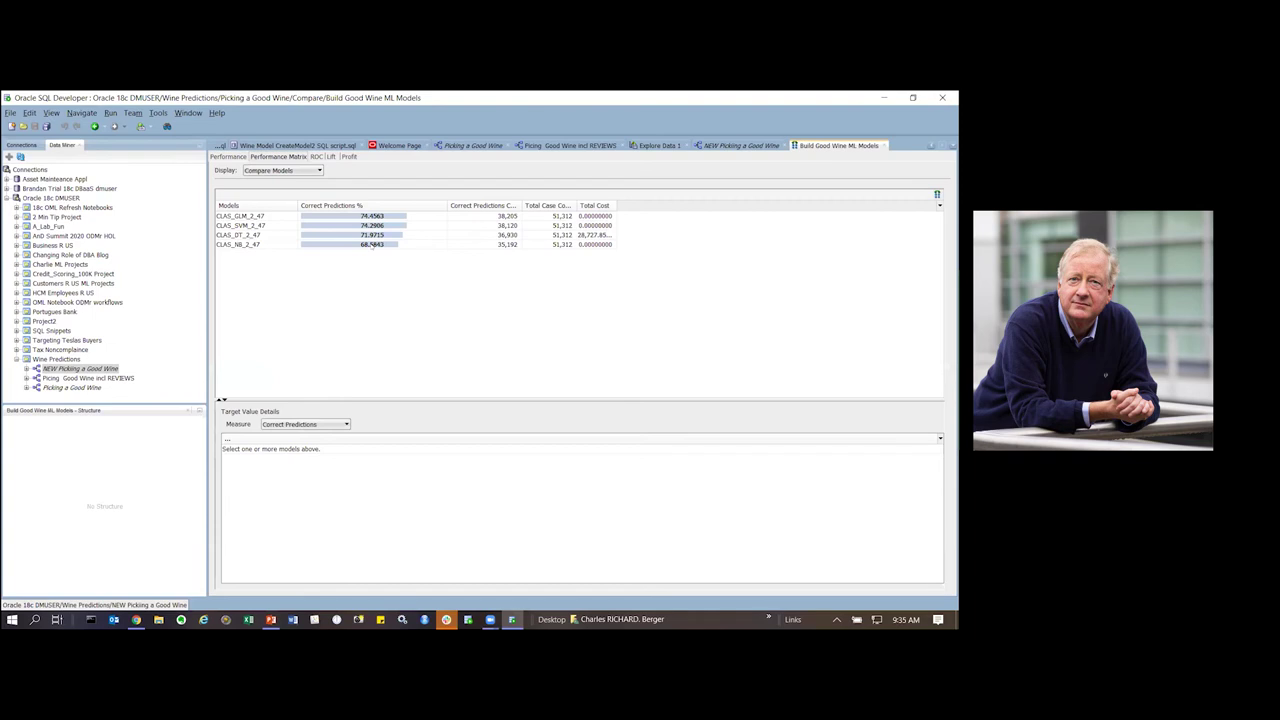
click(362, 244)
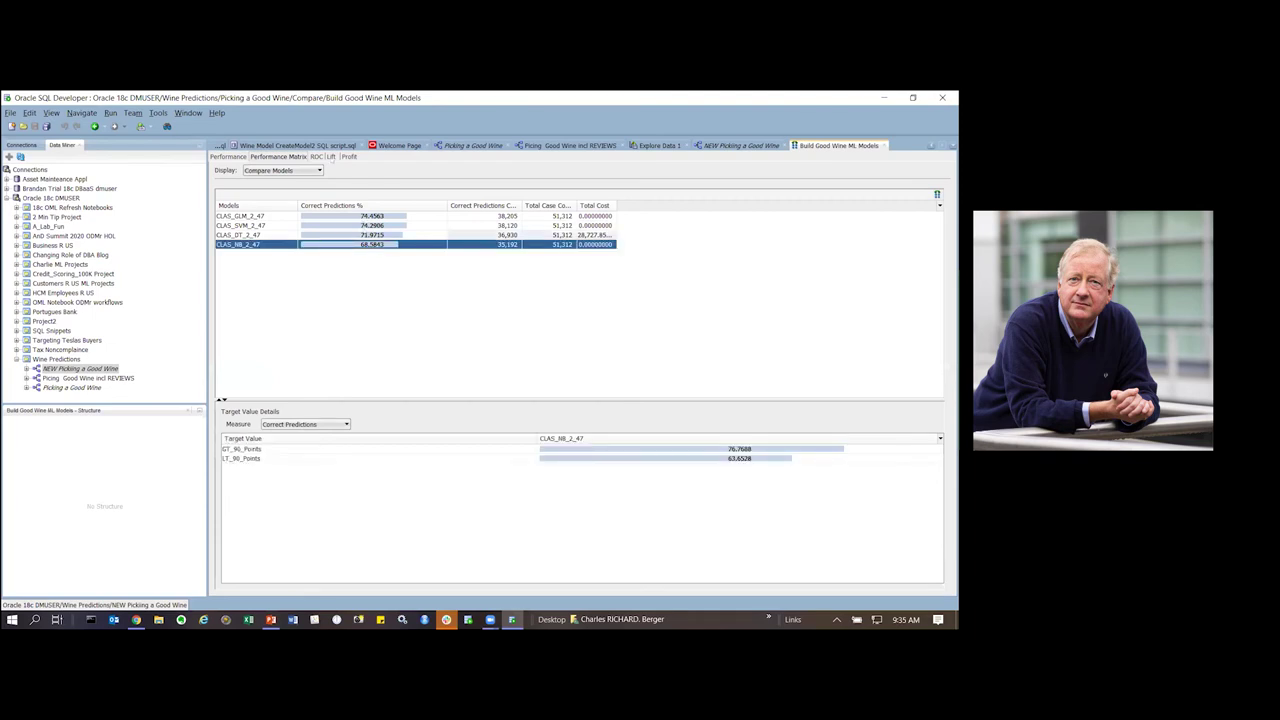
click(360, 216)
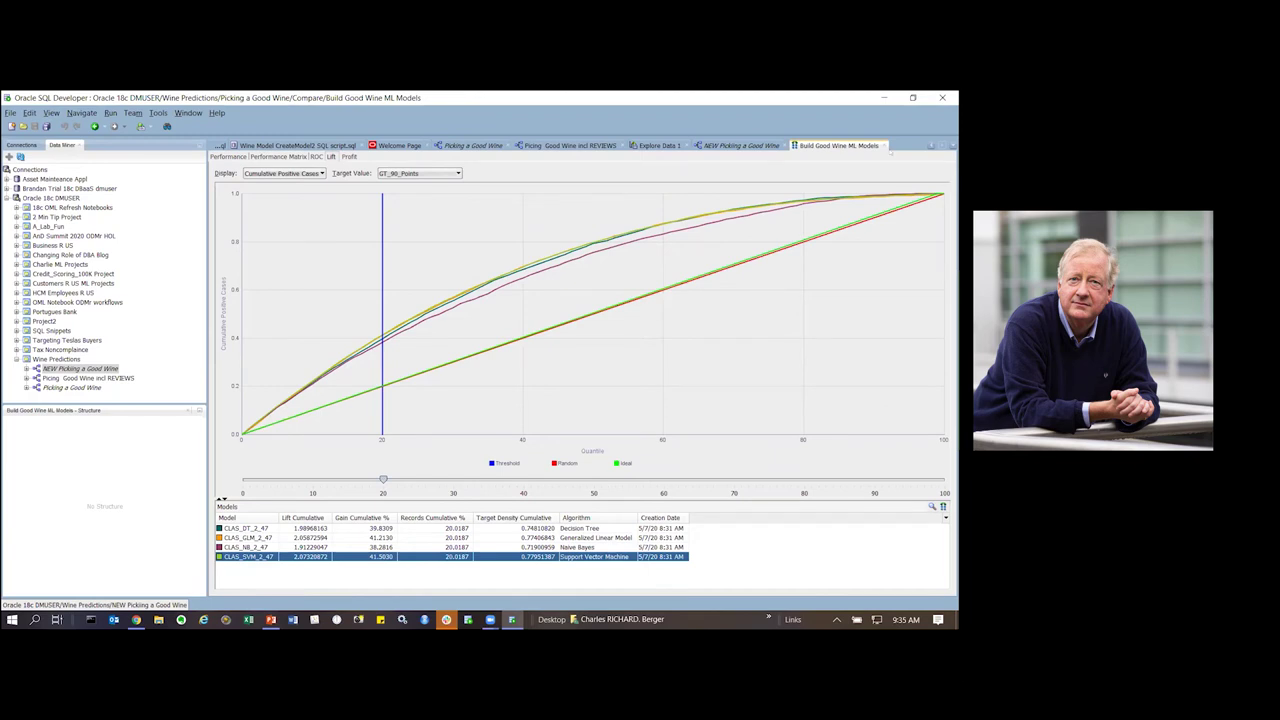
Step: Move the threshold on the GT_90_Points lift chart to about quantile 23, and close the test comparison
click(423, 481)
key(Right)
key(Right)
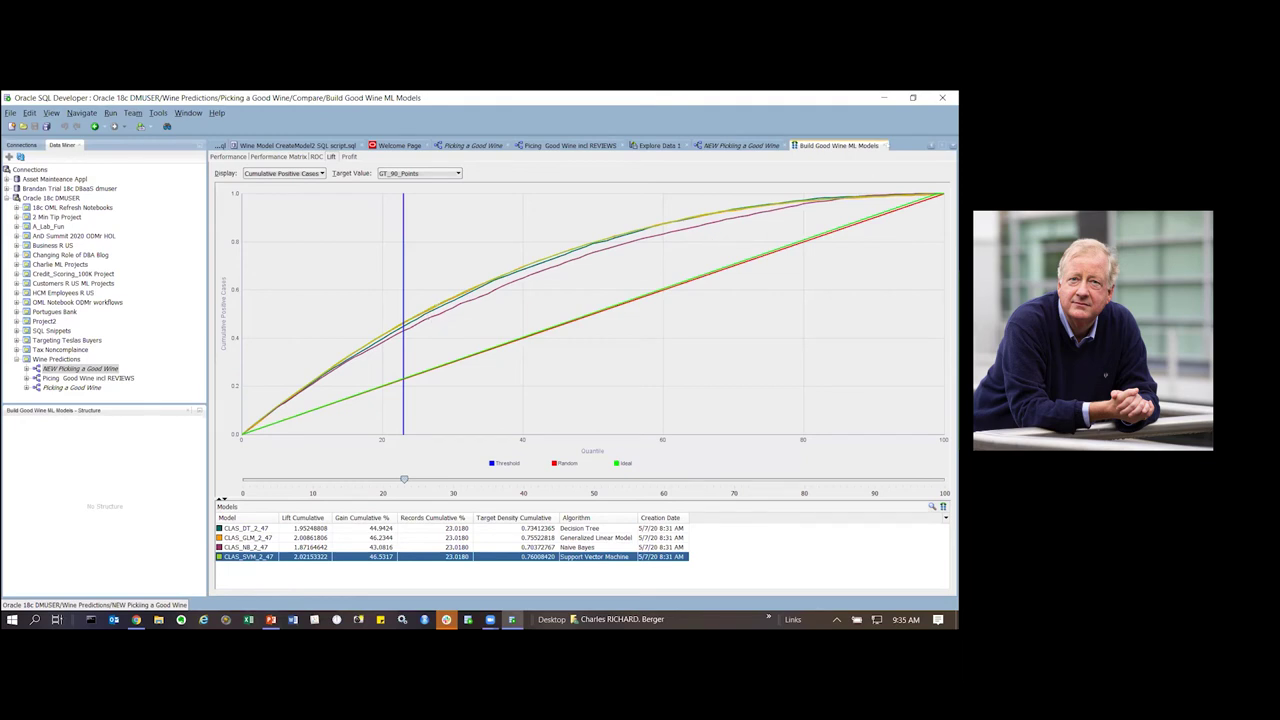
key(ctrl+w)
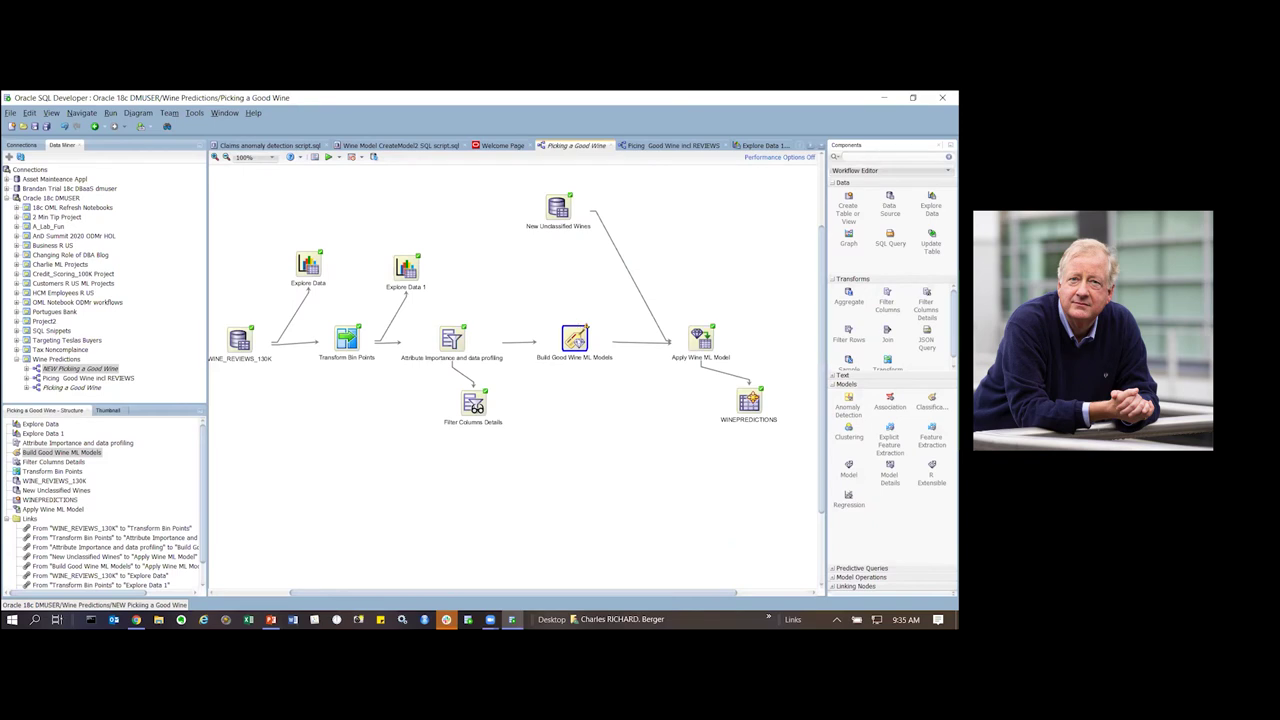
Step: Open the decision tree model CLAS_DT_2_47, examine the rule of leaf node 52, and enlarge the rule details area
right_click(580, 342)
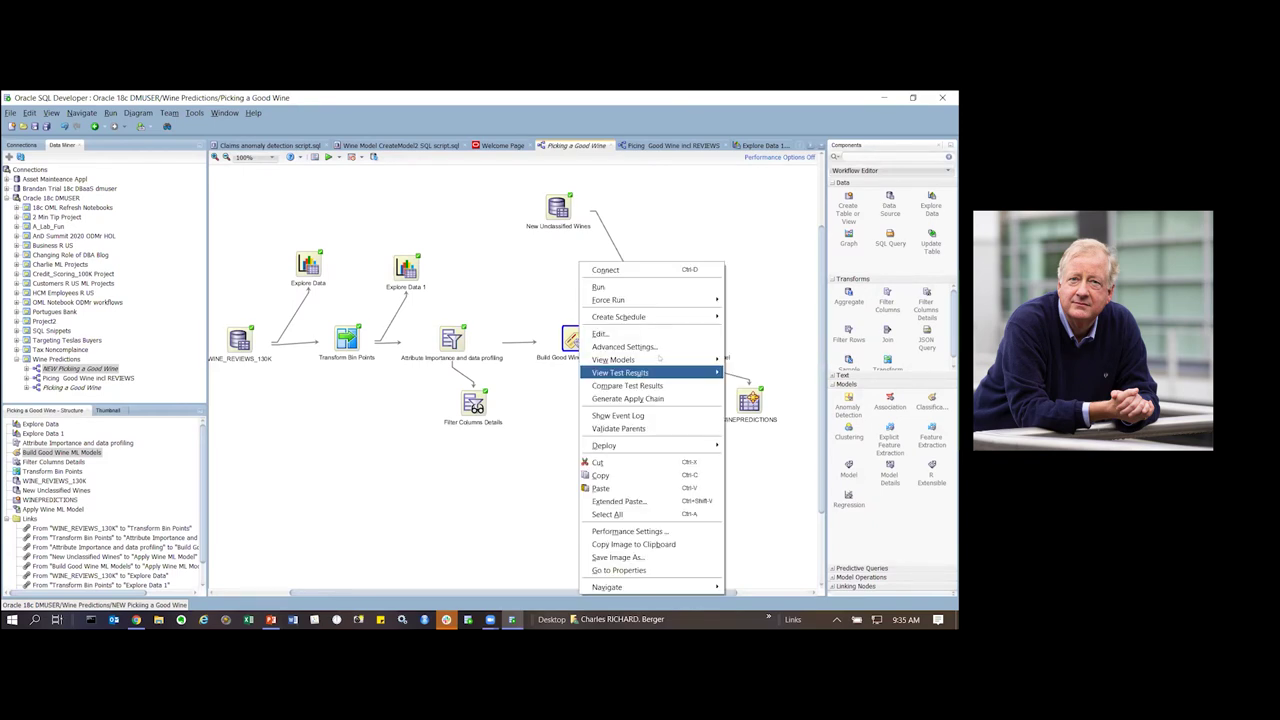
mouse_move(660, 359)
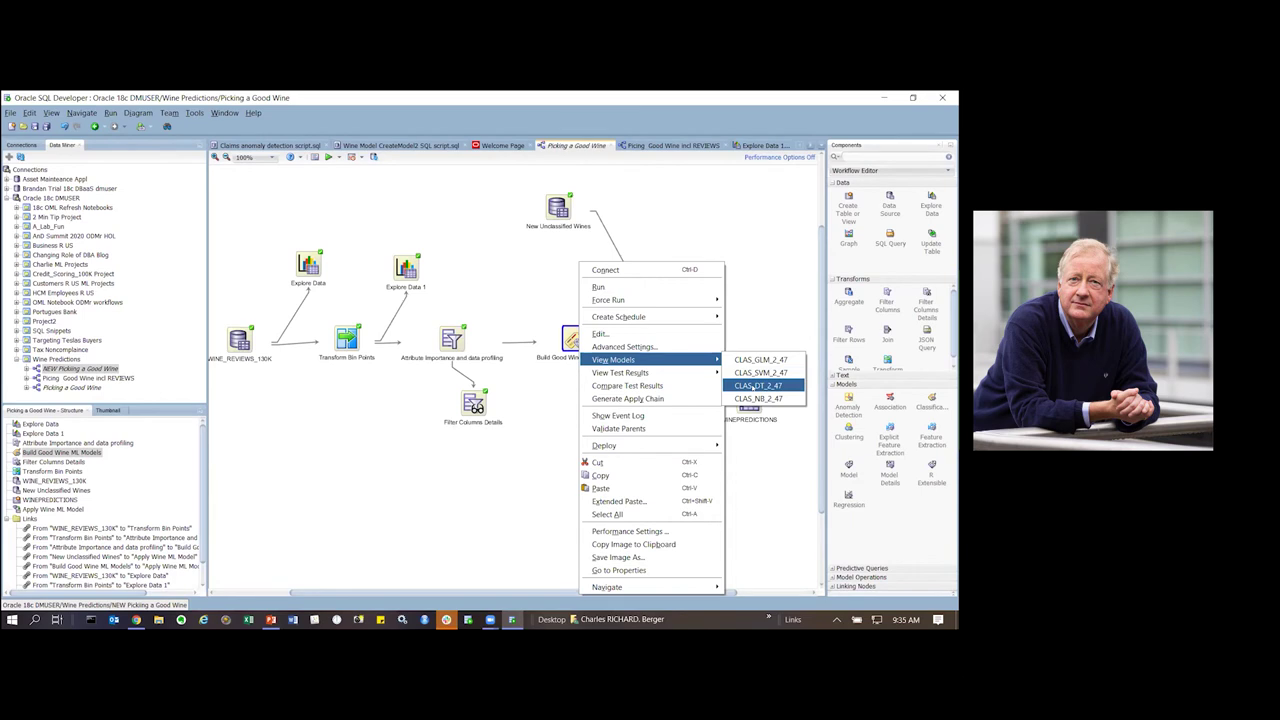
click(740, 386)
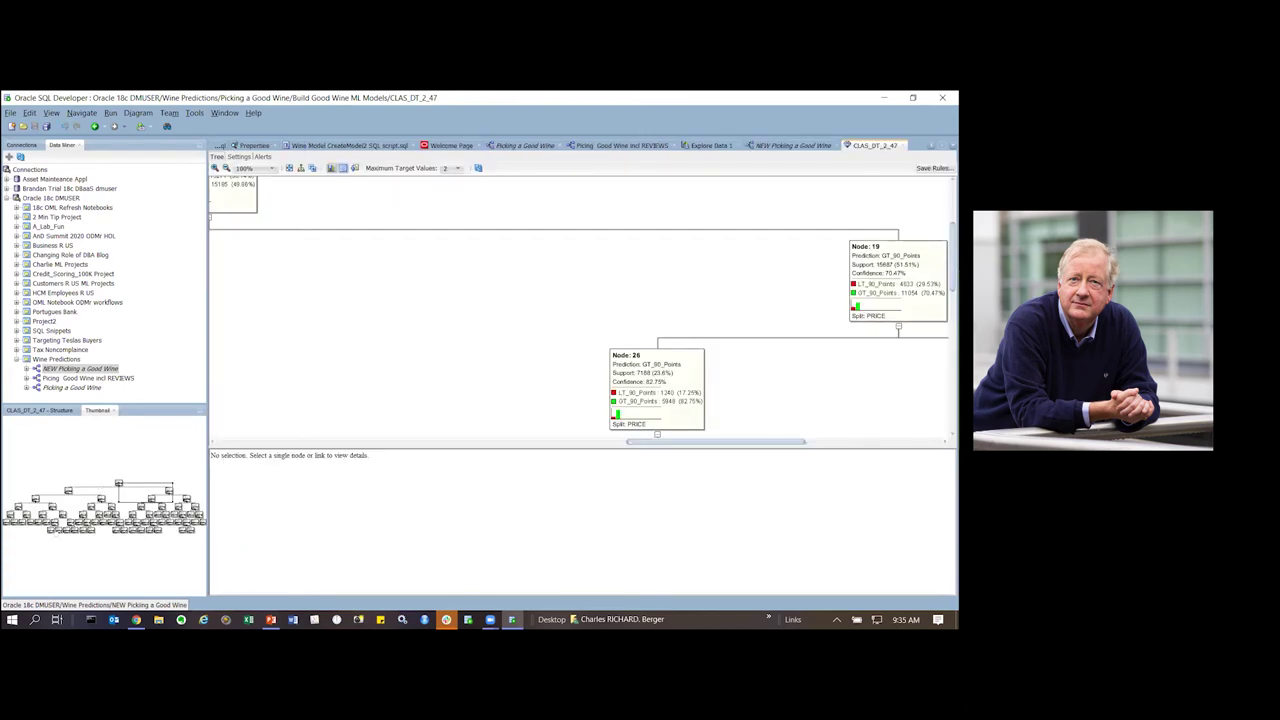
click(30, 524)
drag(30, 524, 14, 530)
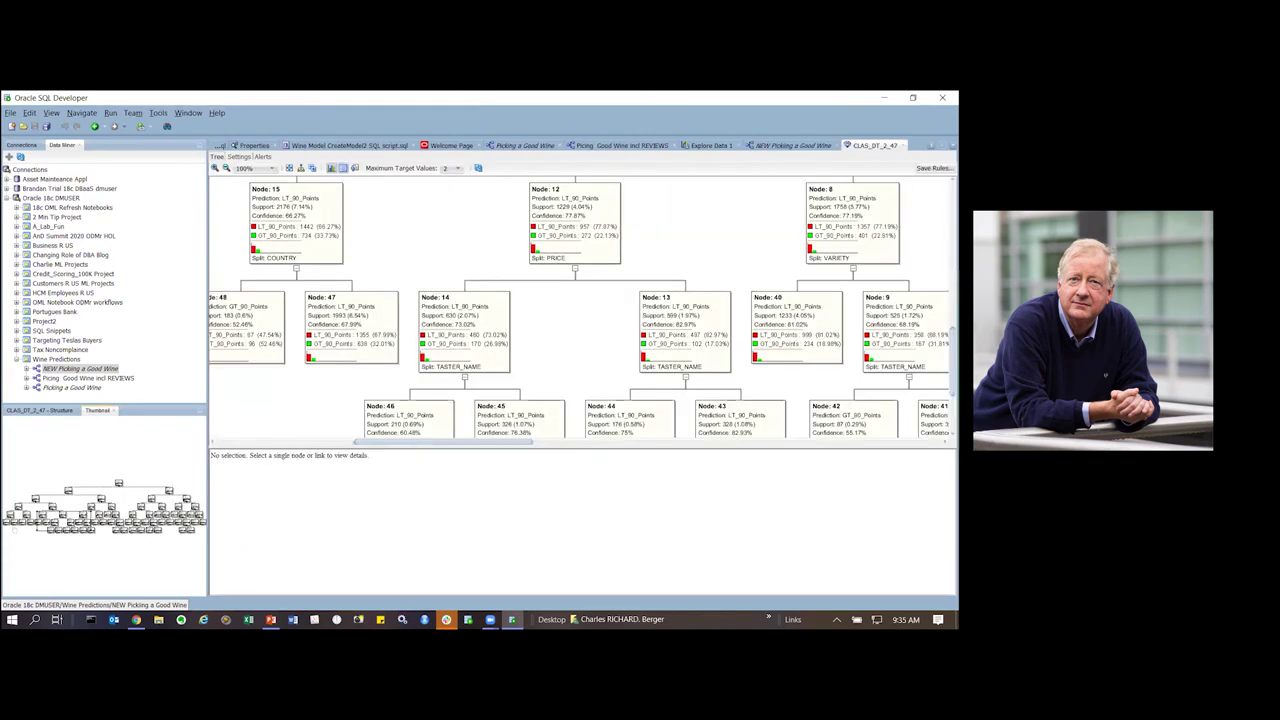
click(5, 521)
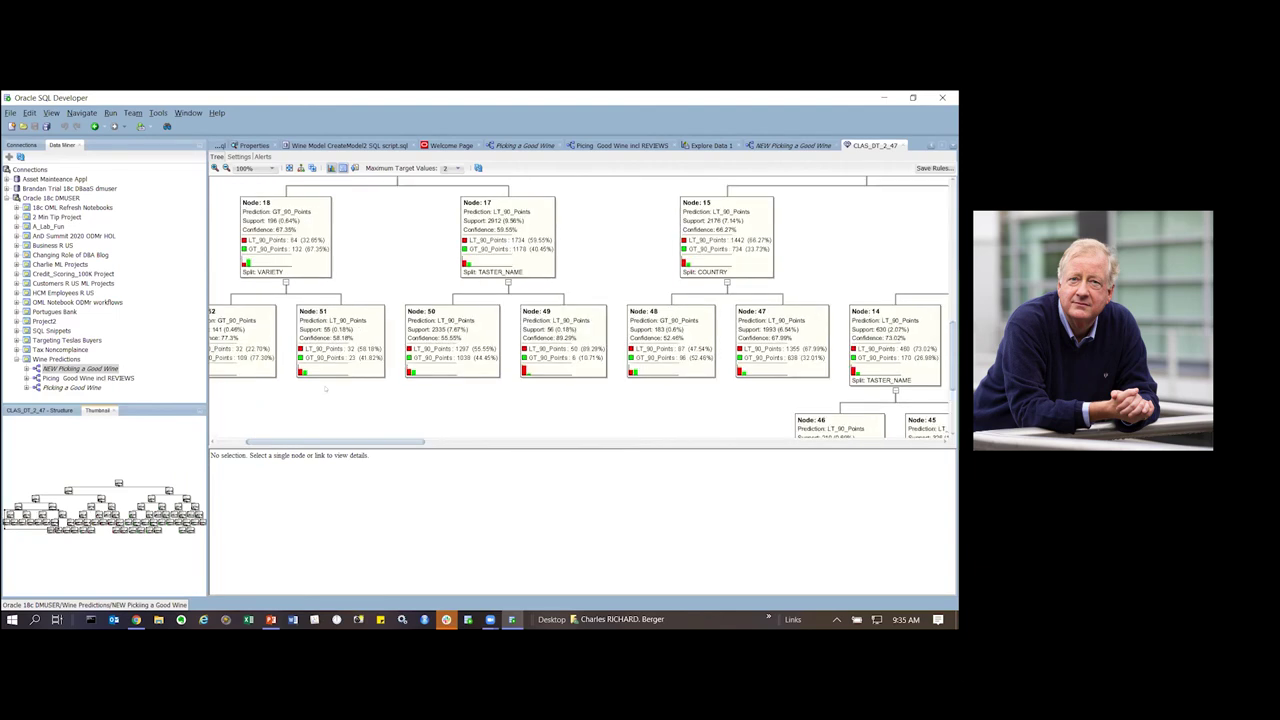
click(332, 443)
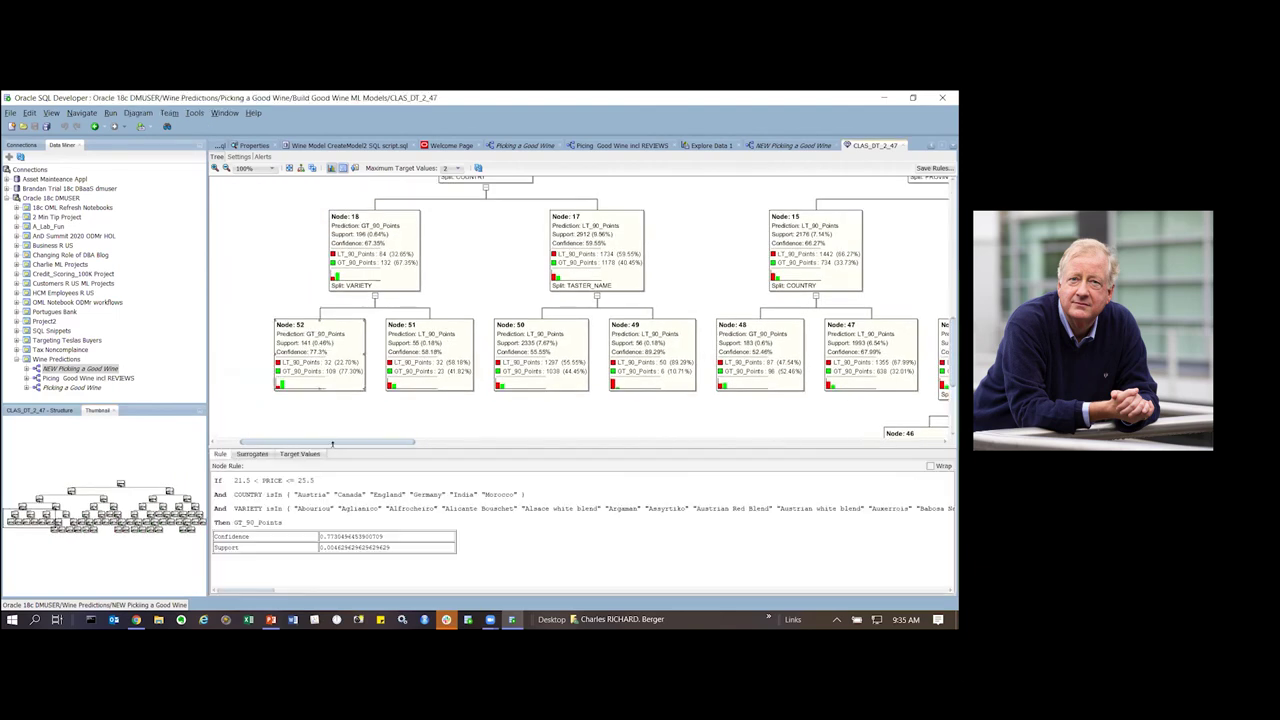
drag(357, 447, 357, 408)
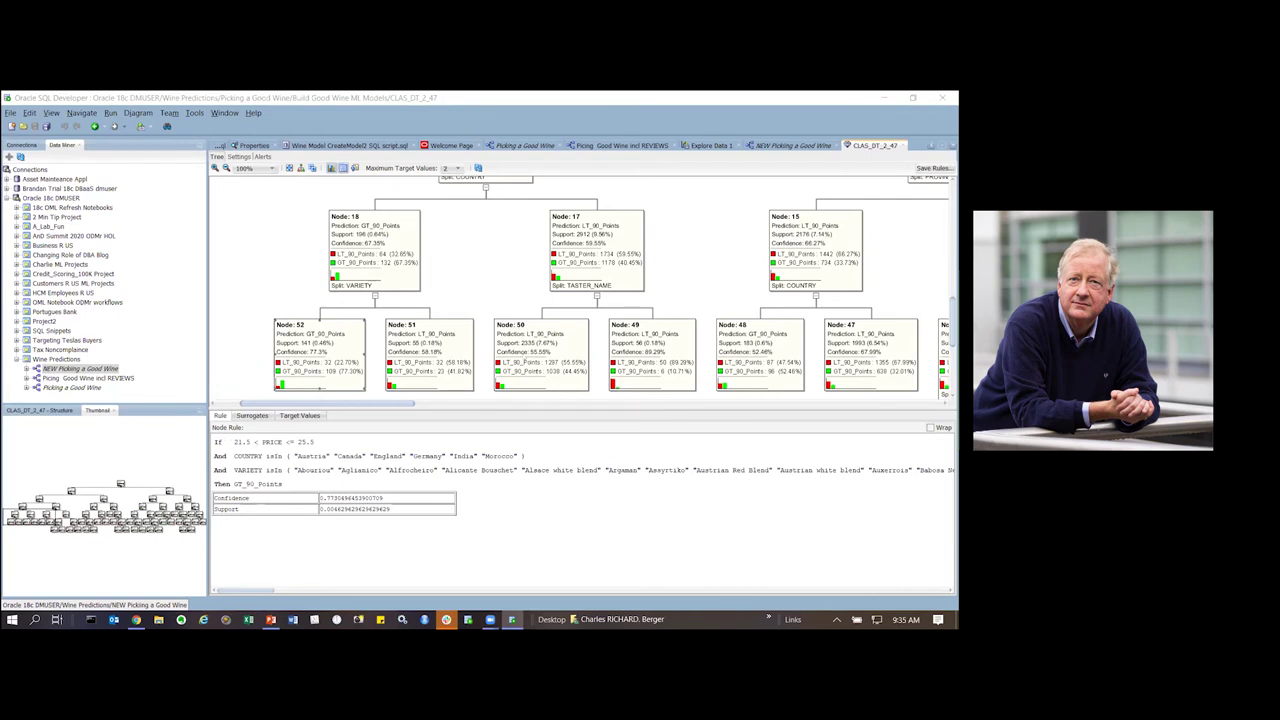
Step: Examine the rules of decision tree nodes 50, 48 and 47, and return to the Picking a Good Wine workflow
click(540, 355)
click(760, 360)
click(826, 352)
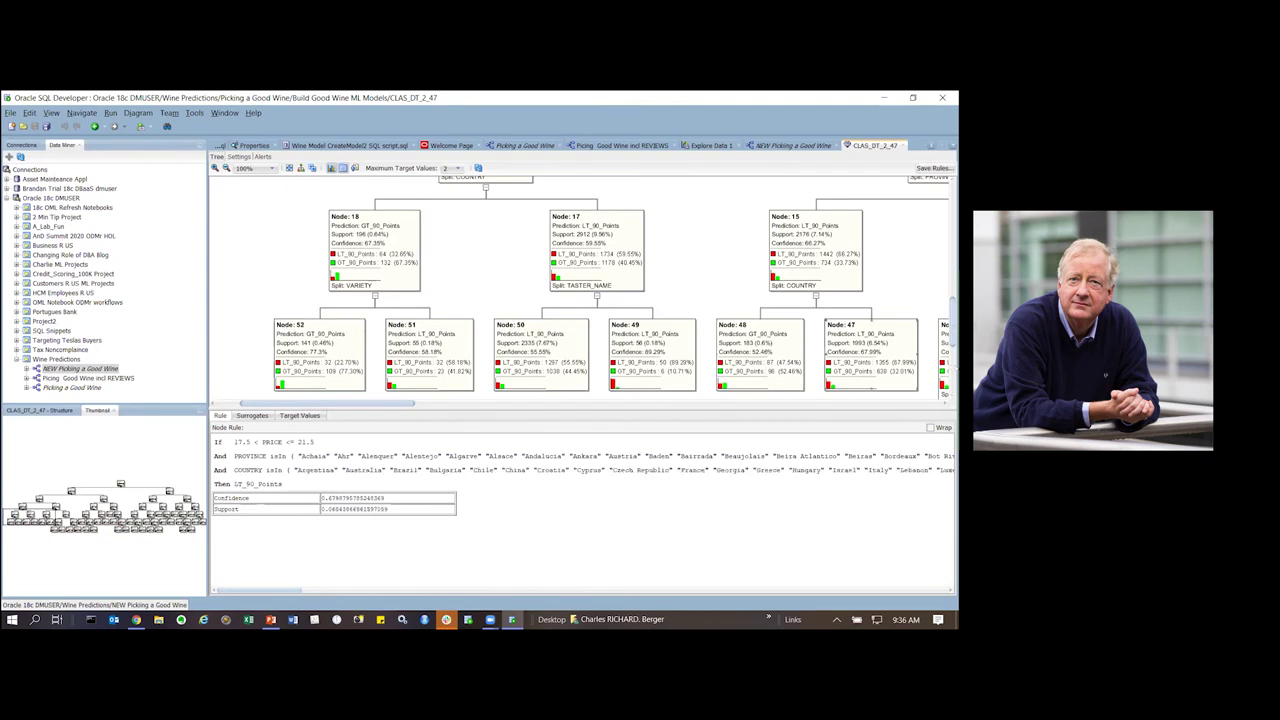
scroll(920, 285, down, 3)
click(920, 285)
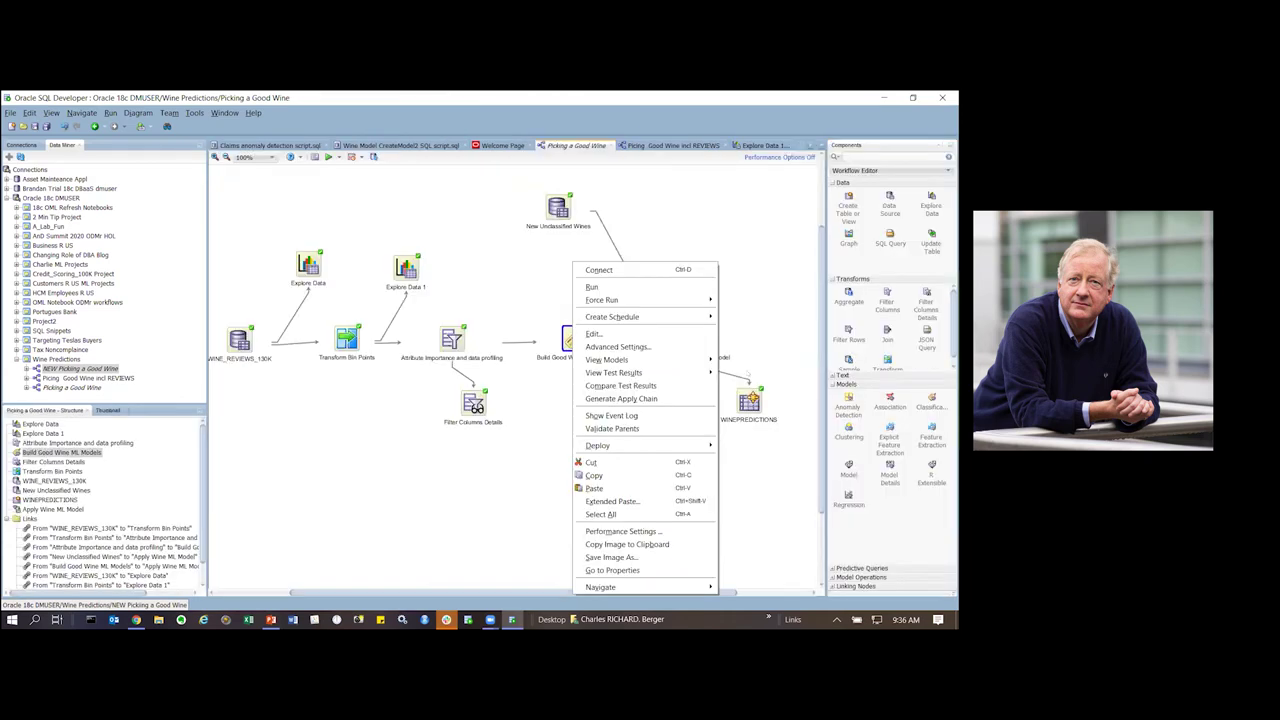
Step: Open the CLAS_SVM_2_47 model and show its coefficients for the target value GT_90_Points
mouse_move(650, 359)
click(748, 373)
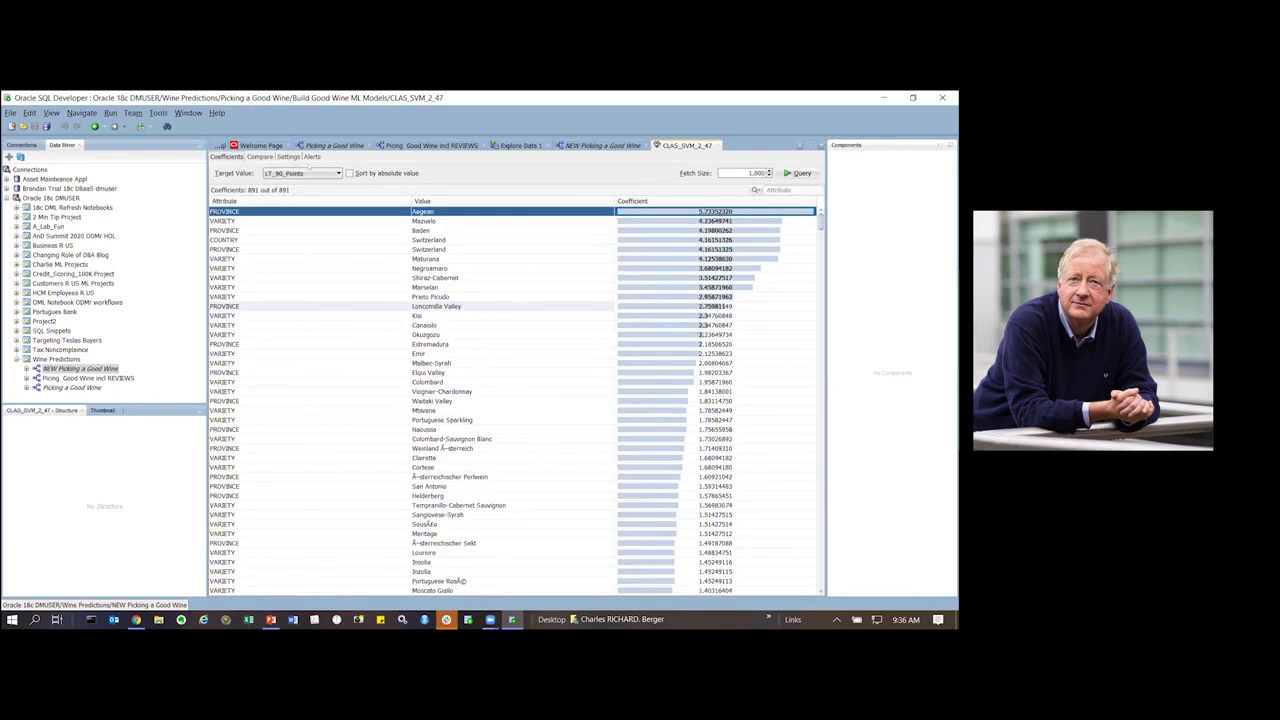
click(307, 174)
click(290, 184)
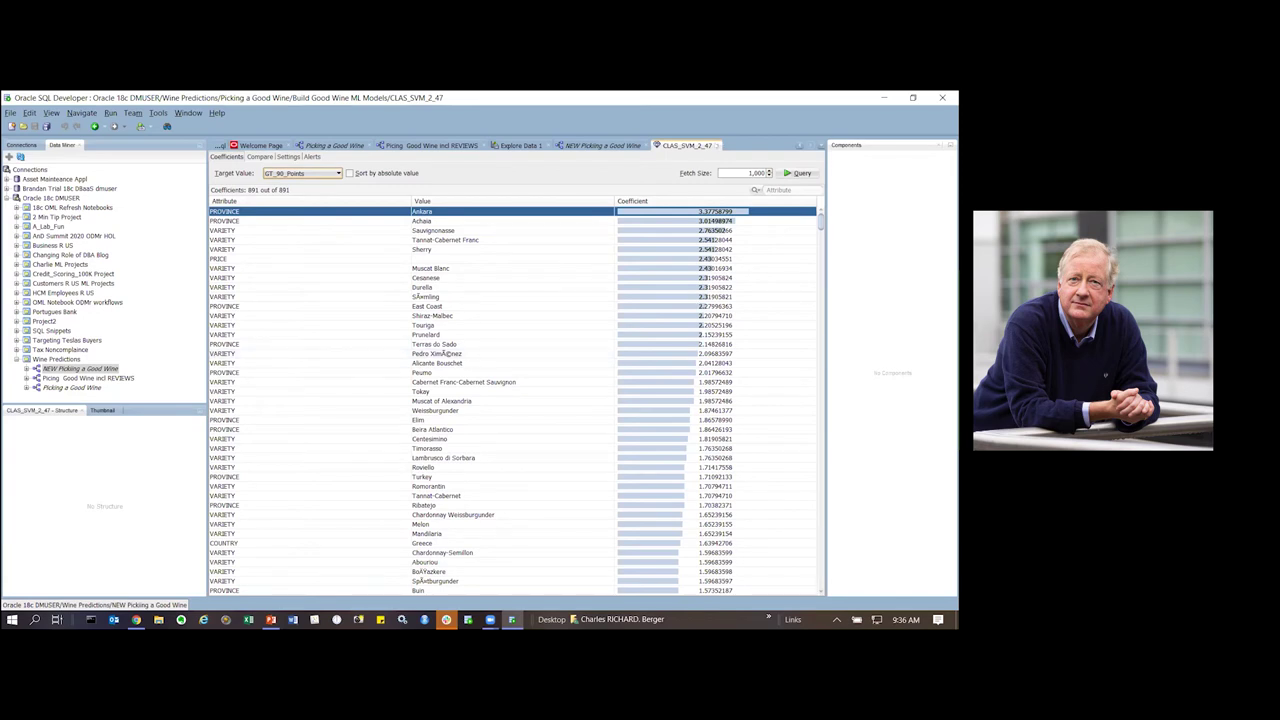
Step: In the Picing Good Wine incl REVIEWS workflow, open CLAS_SVM_1_53 of the text mining models node and show its coefficients for target value 2
click(585, 146)
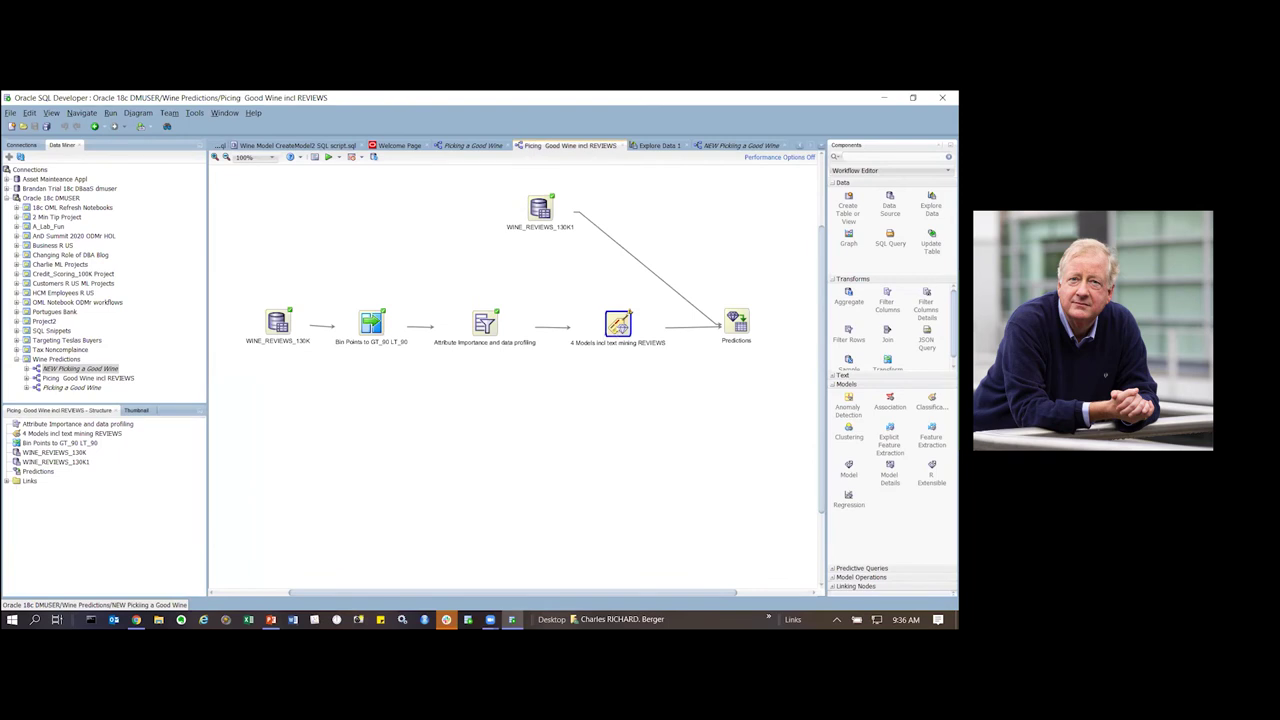
right_click(618, 322)
mouse_move(648, 359)
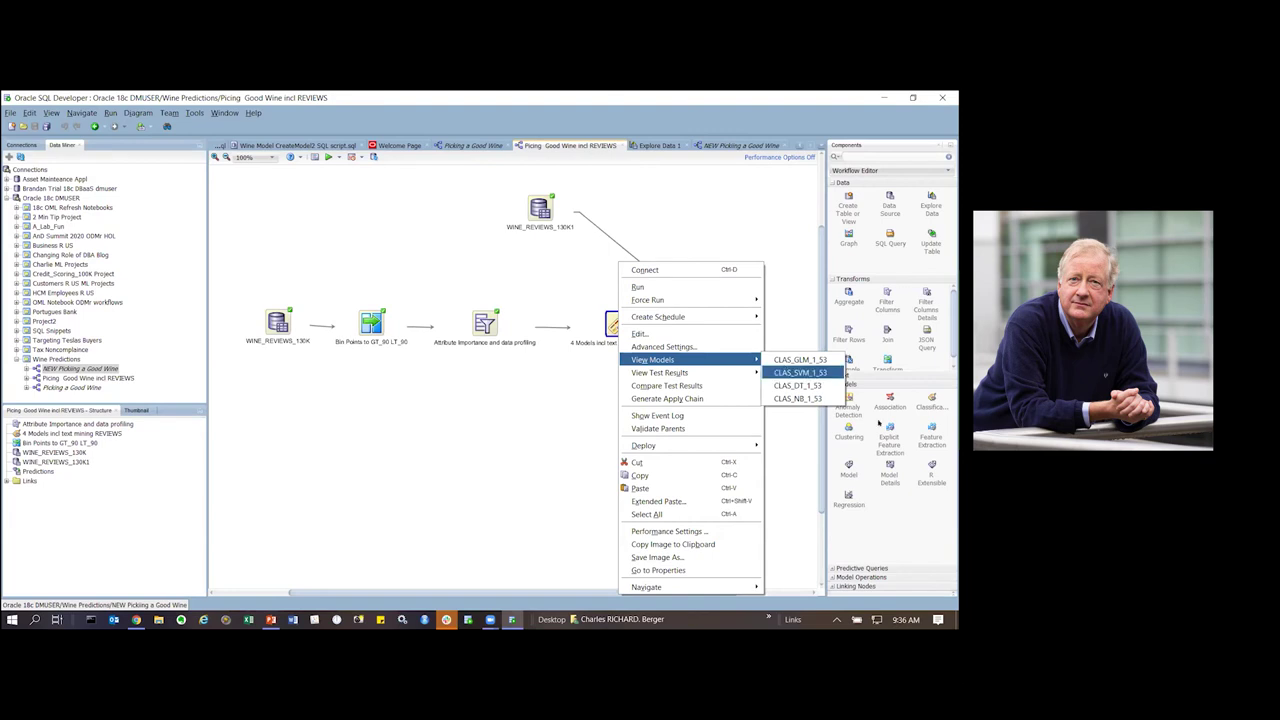
click(799, 372)
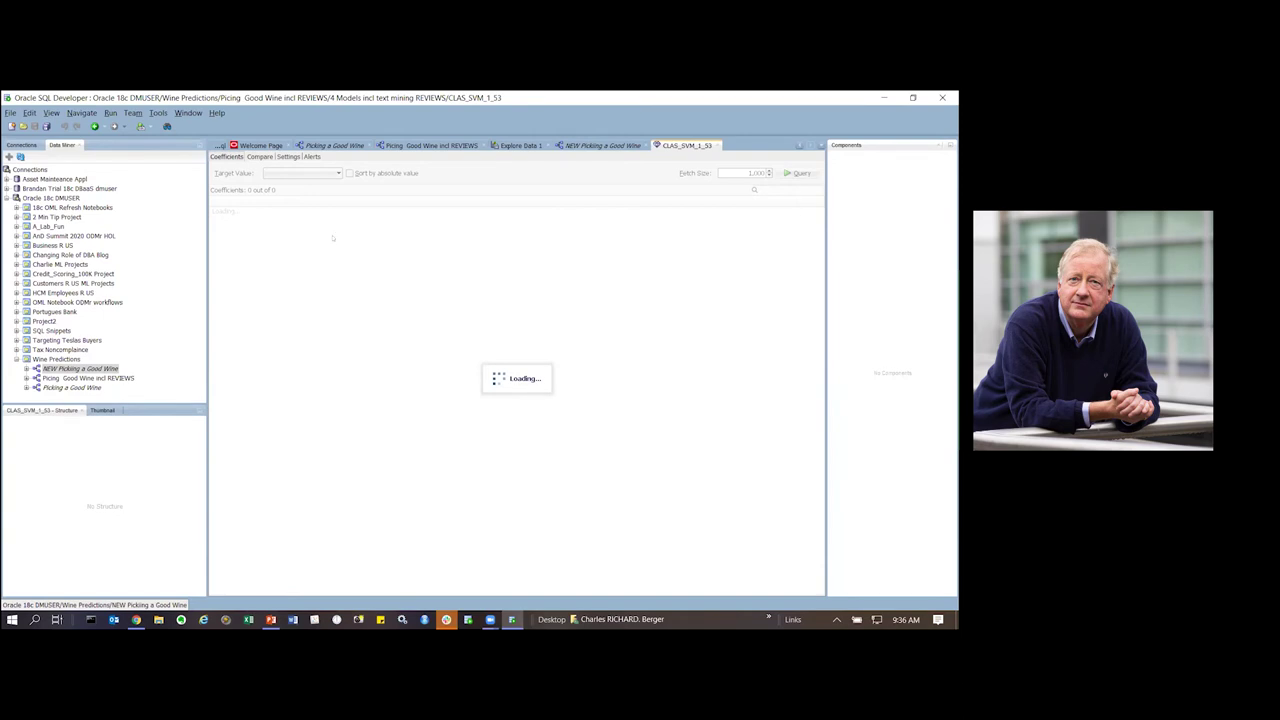
click(300, 174)
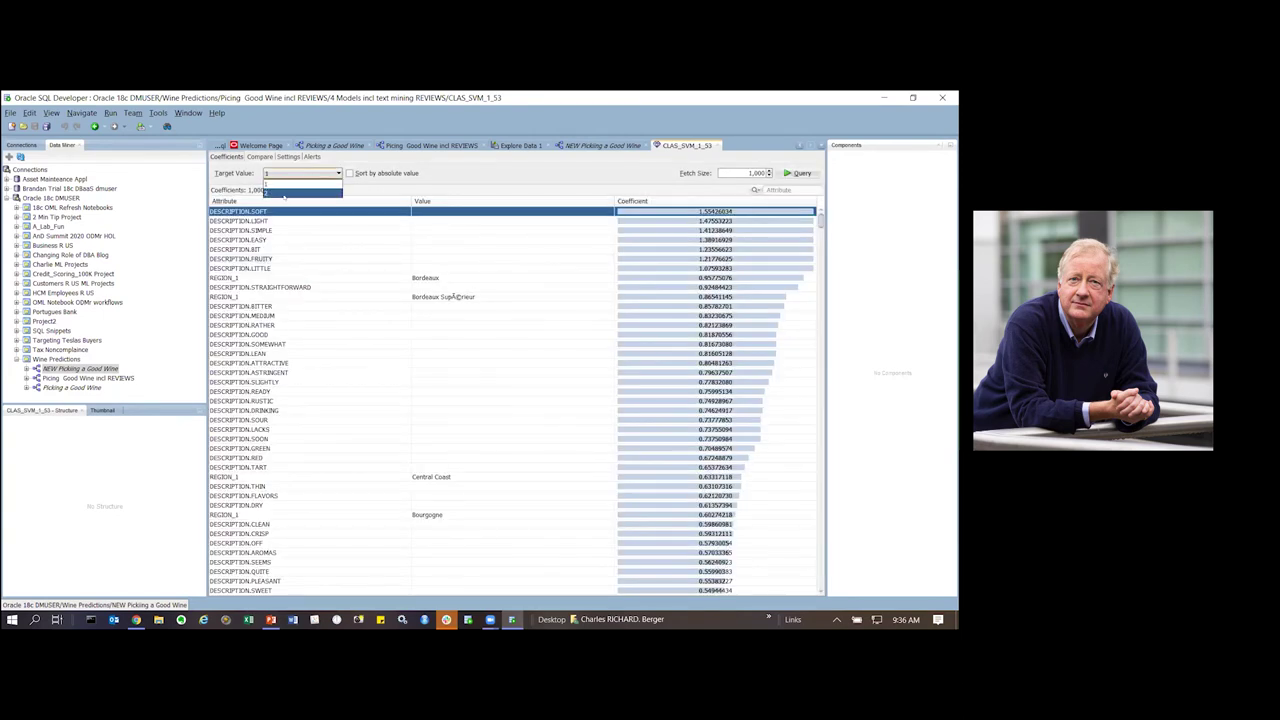
key(Return)
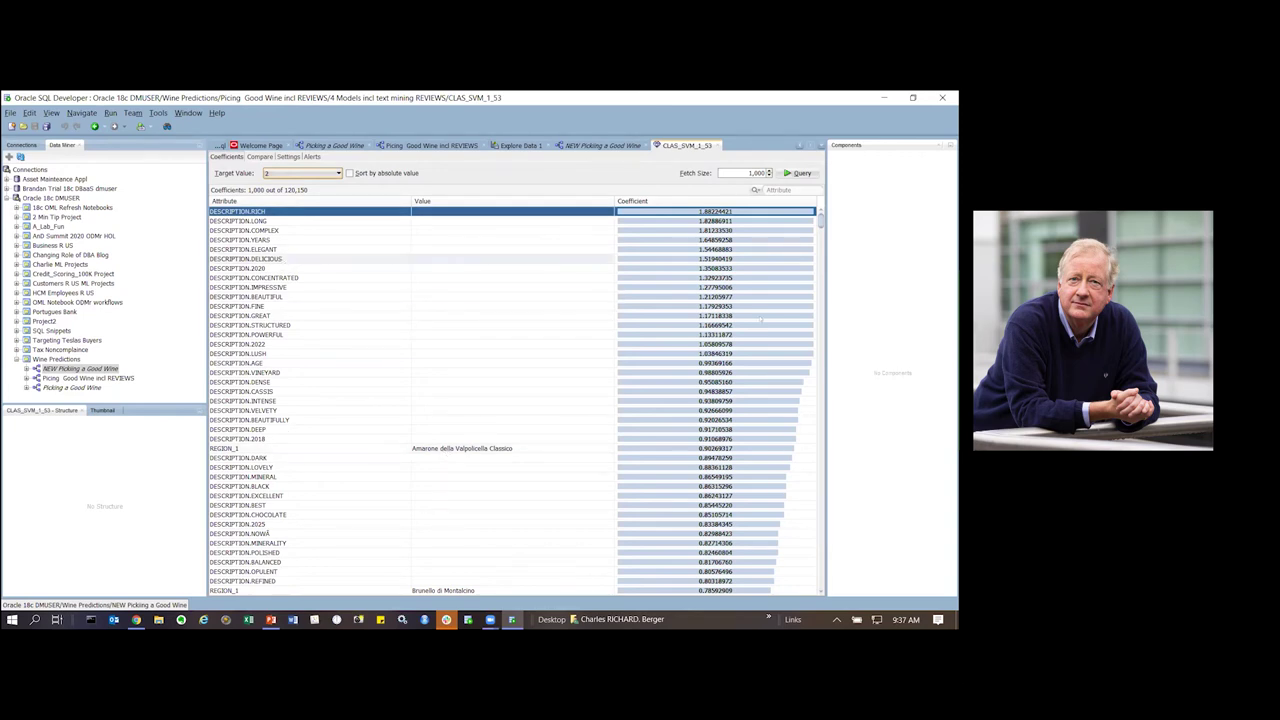
Step: In the Picing Good Wine incl REVIEWS workflow, open CLAS_GLM_1_53 of the text mining models node and examine its coefficients
mouse_move(769, 321)
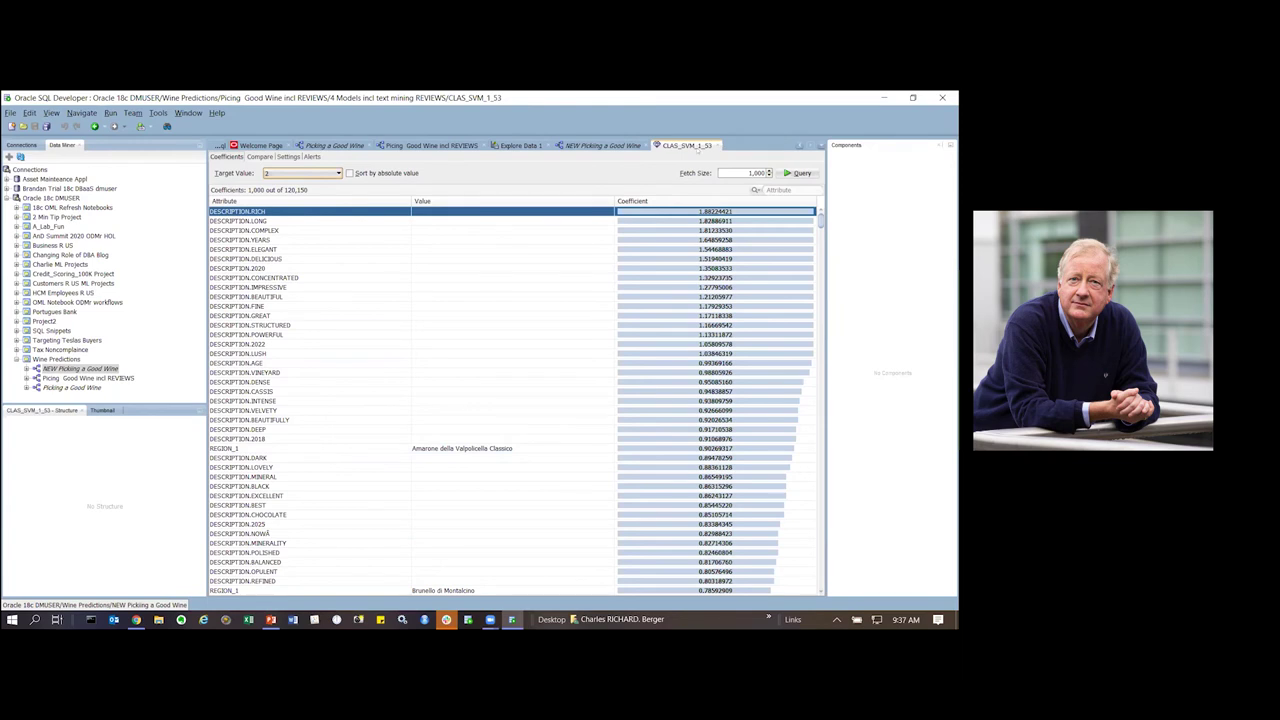
click(460, 145)
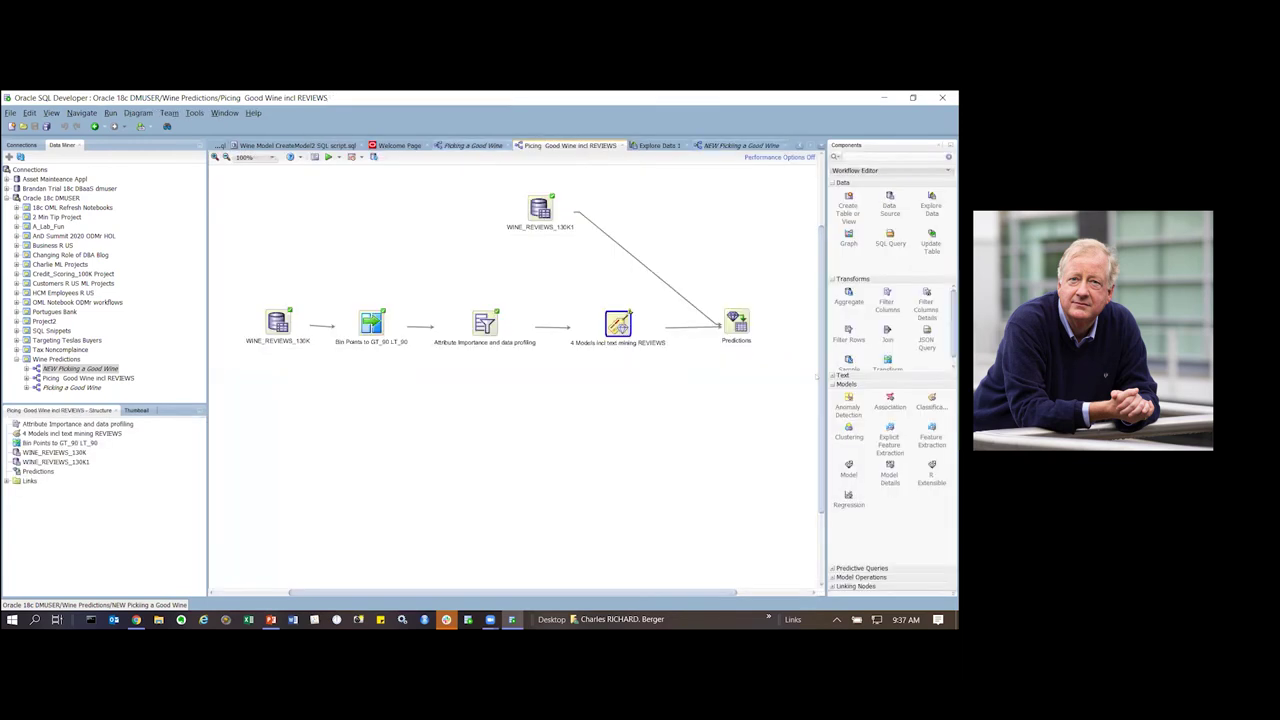
key(ctrl+shift+Tab)
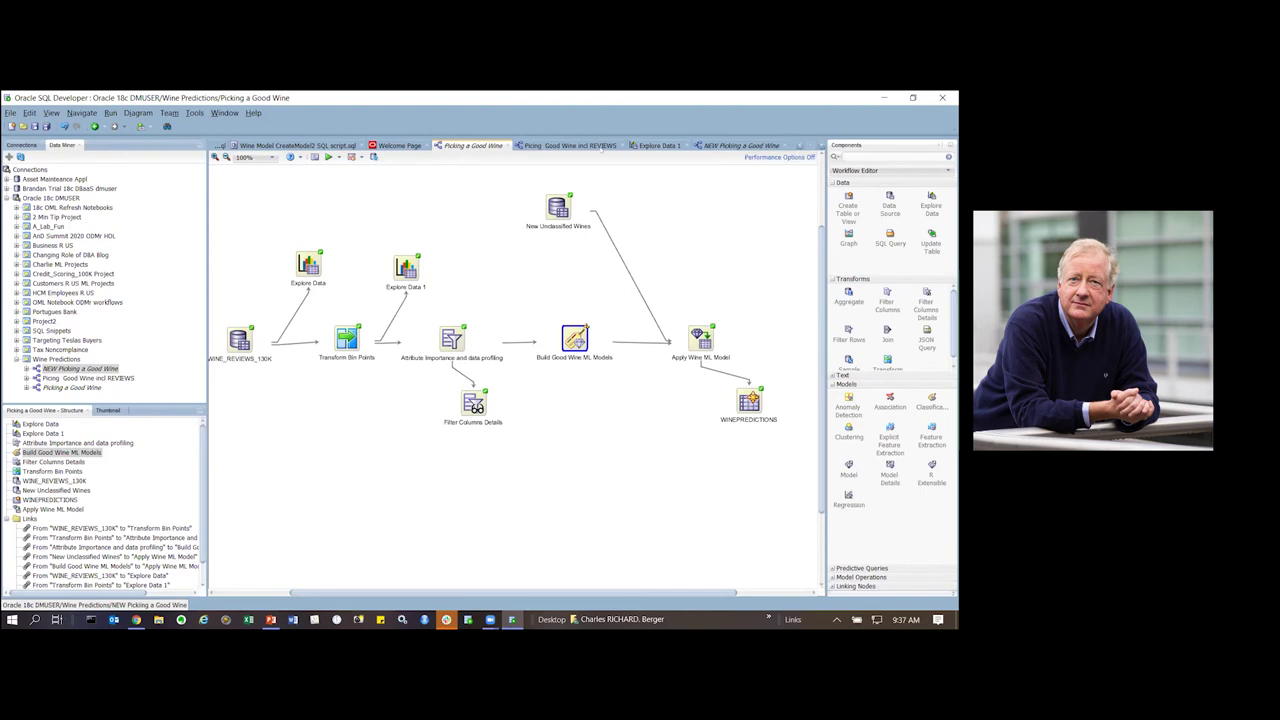
click(565, 146)
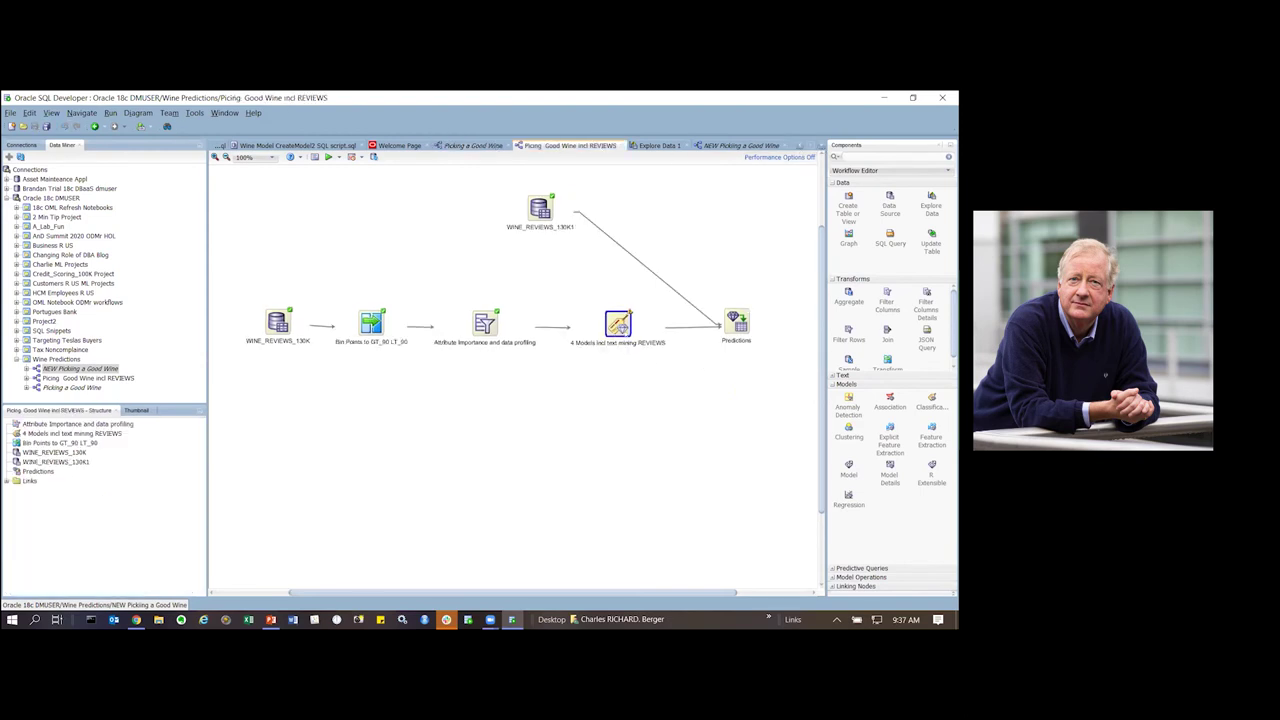
right_click(618, 322)
mouse_move(740, 359)
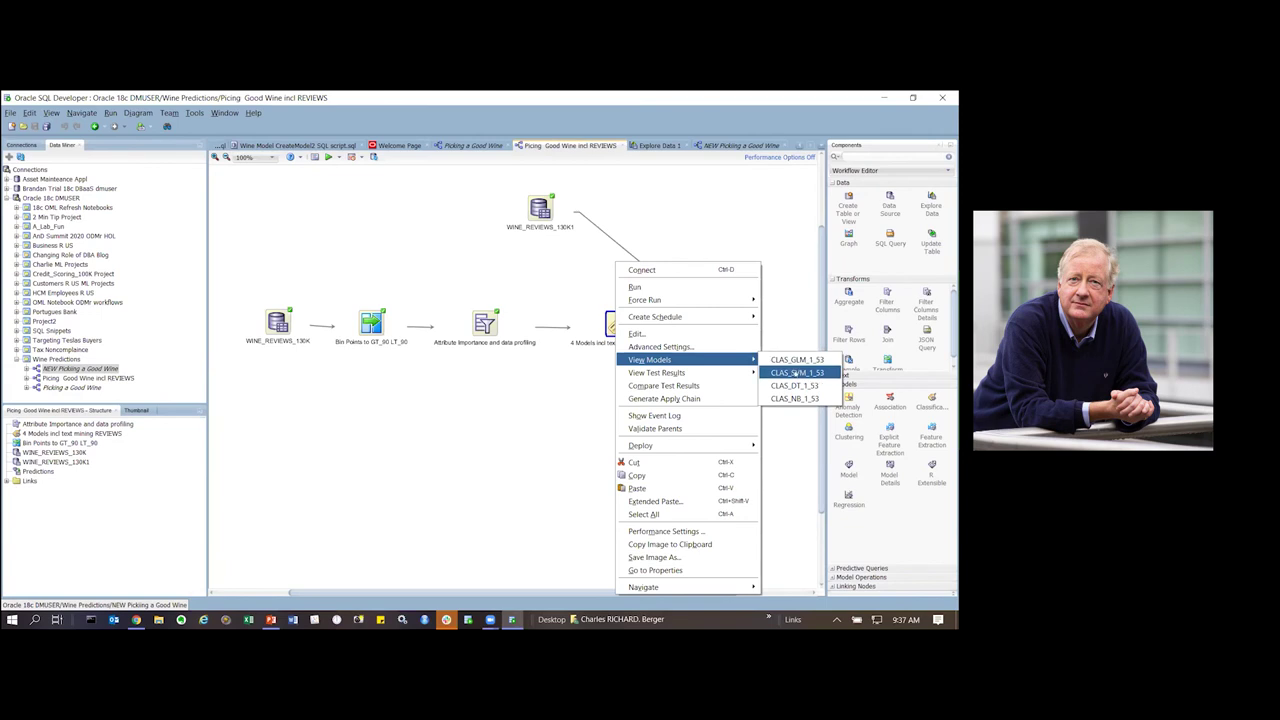
click(797, 362)
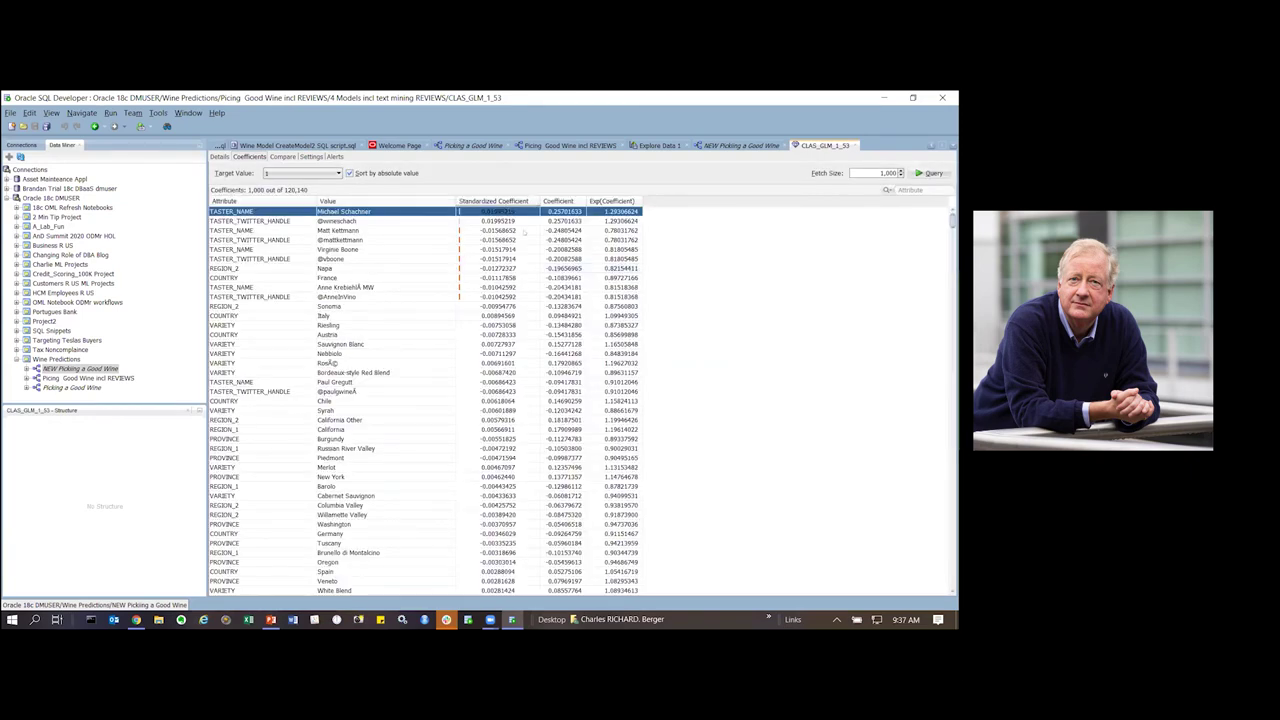
drag(540, 201, 662, 201)
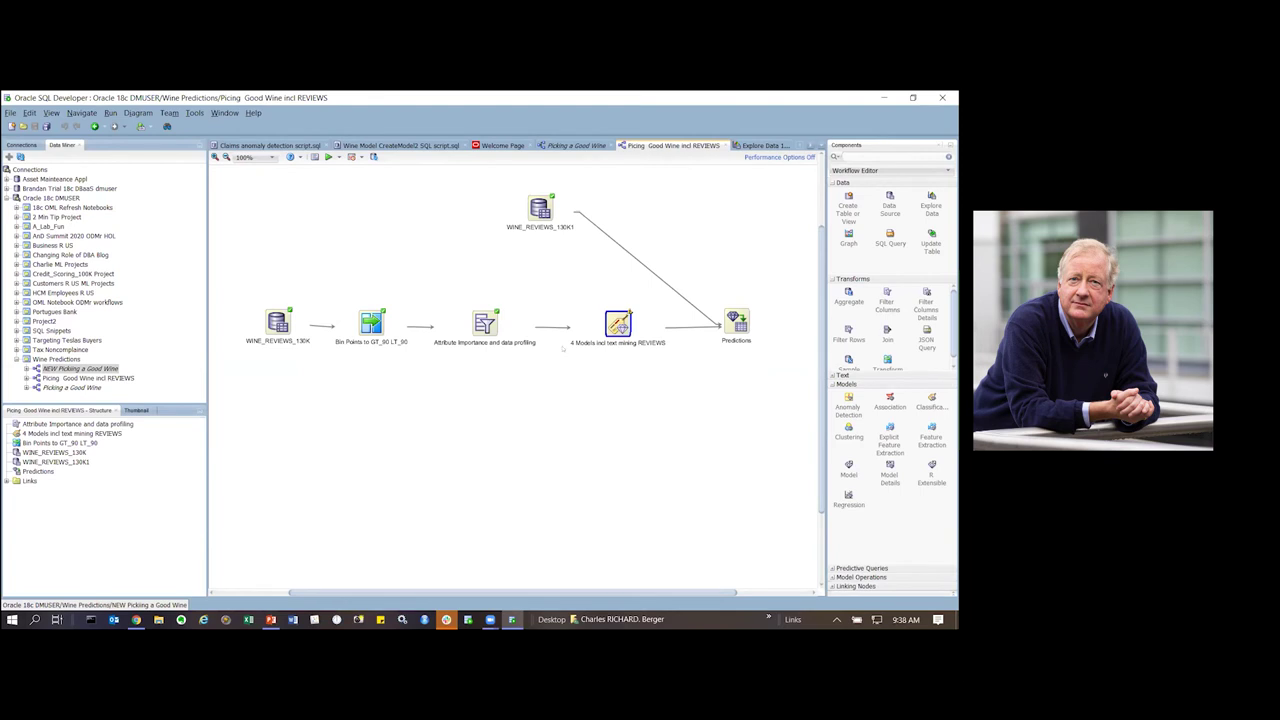
Step: In the Picking a Good Wine workflow, dock the Build Good Wine ML Models properties below the diagram and show its Test settings
key(ctrl+Page_Up)
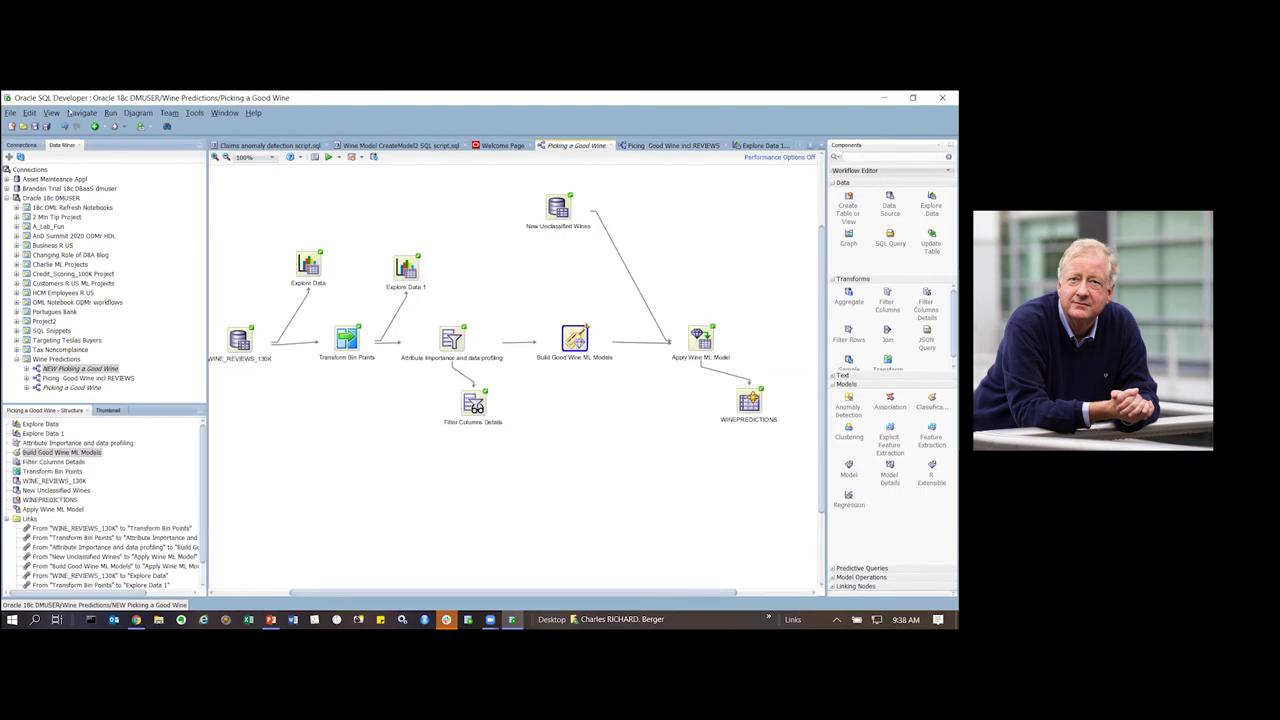
key(alt+v)
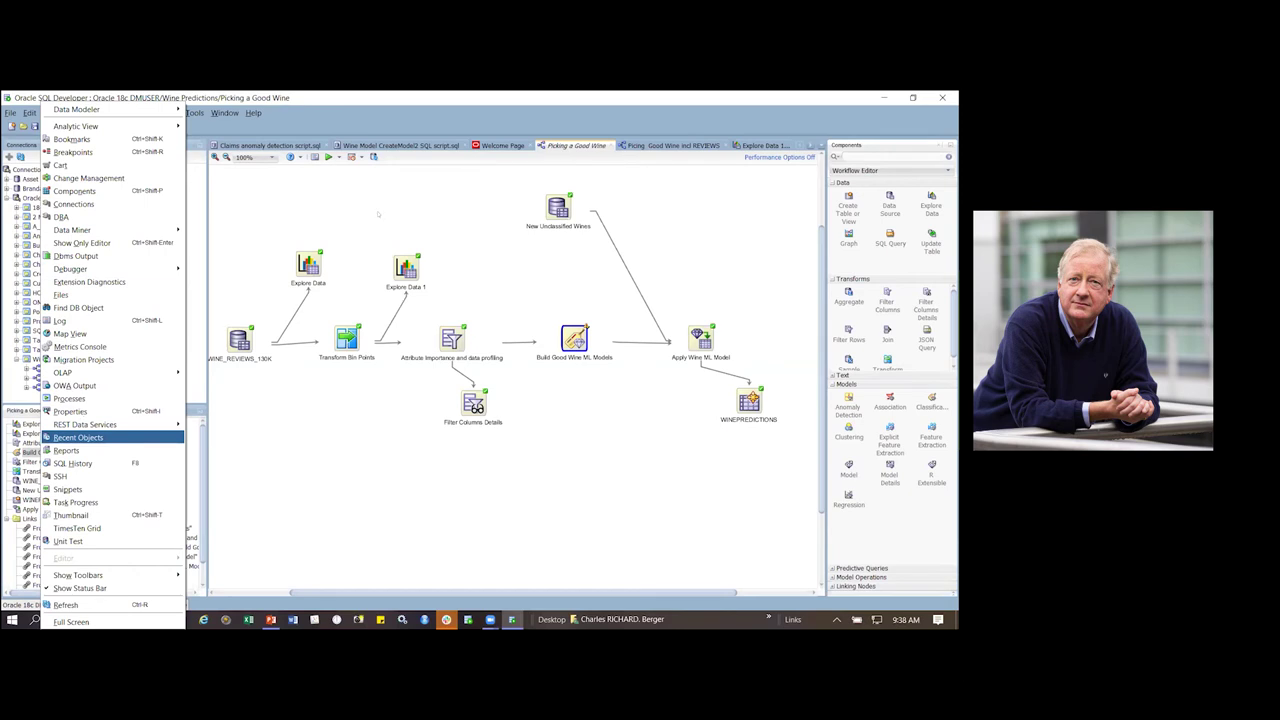
key(Return)
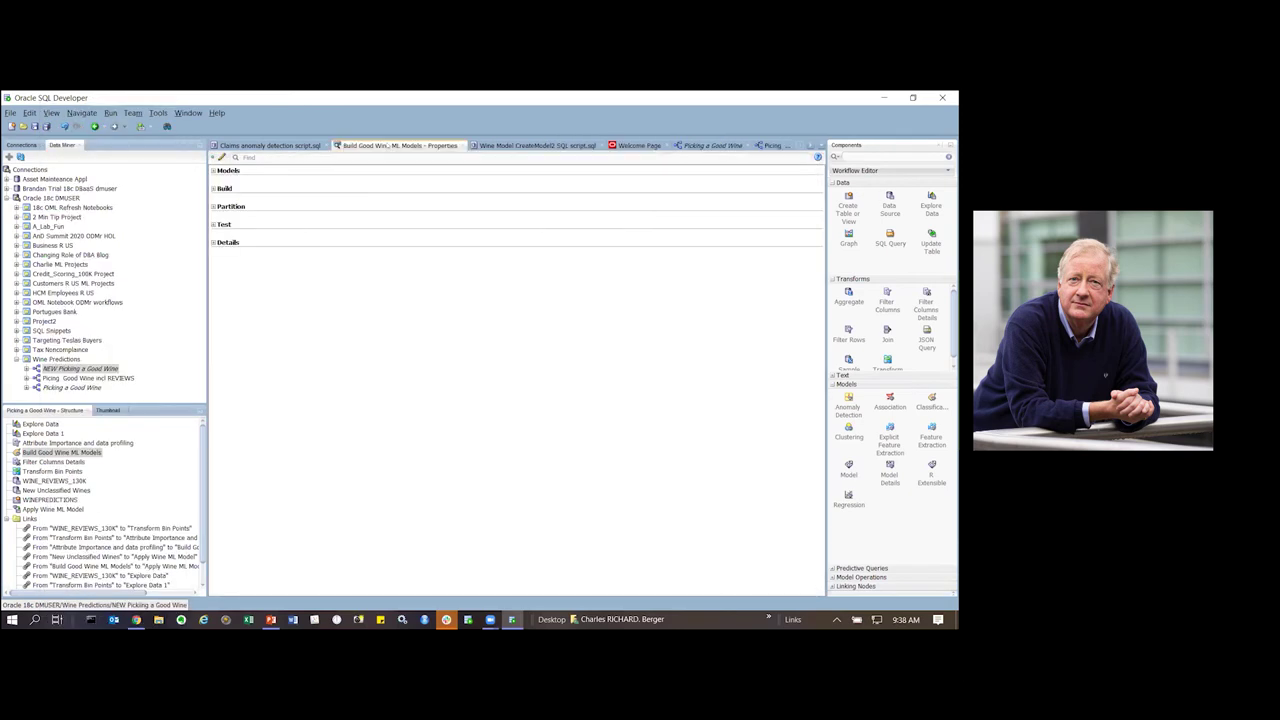
drag(433, 518, 428, 352)
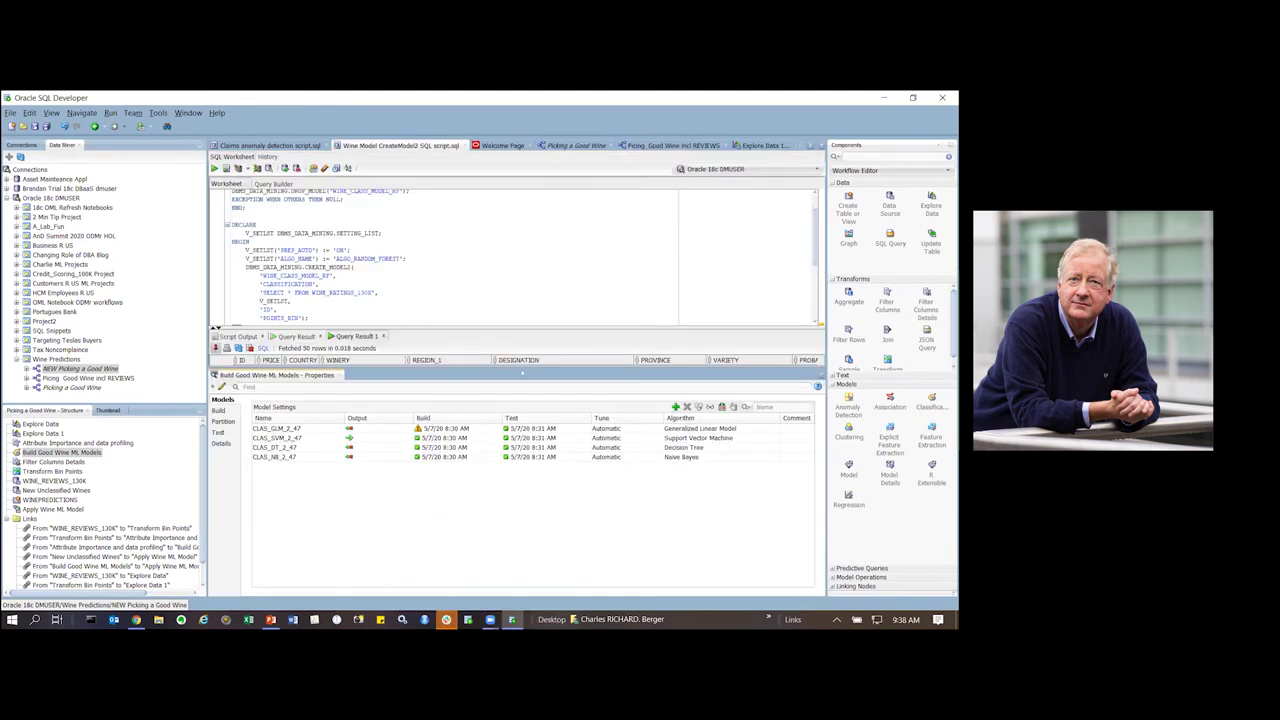
key(ctrl+Tab)
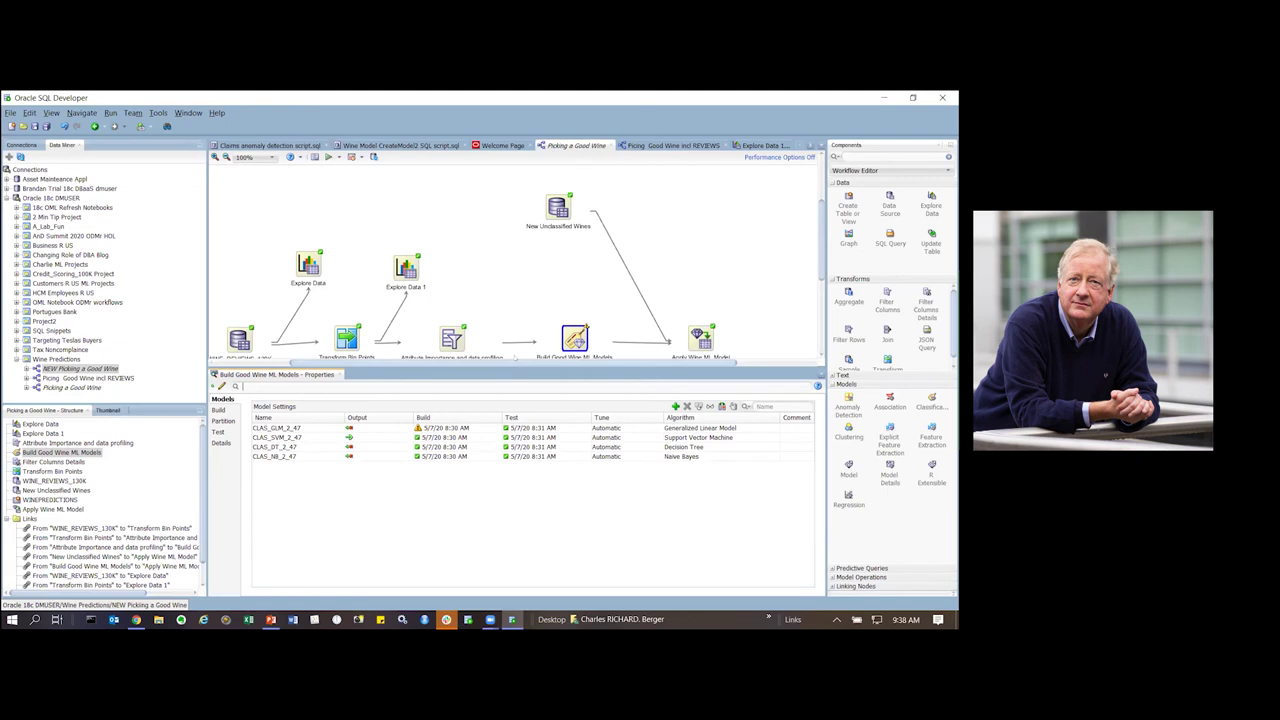
click(218, 431)
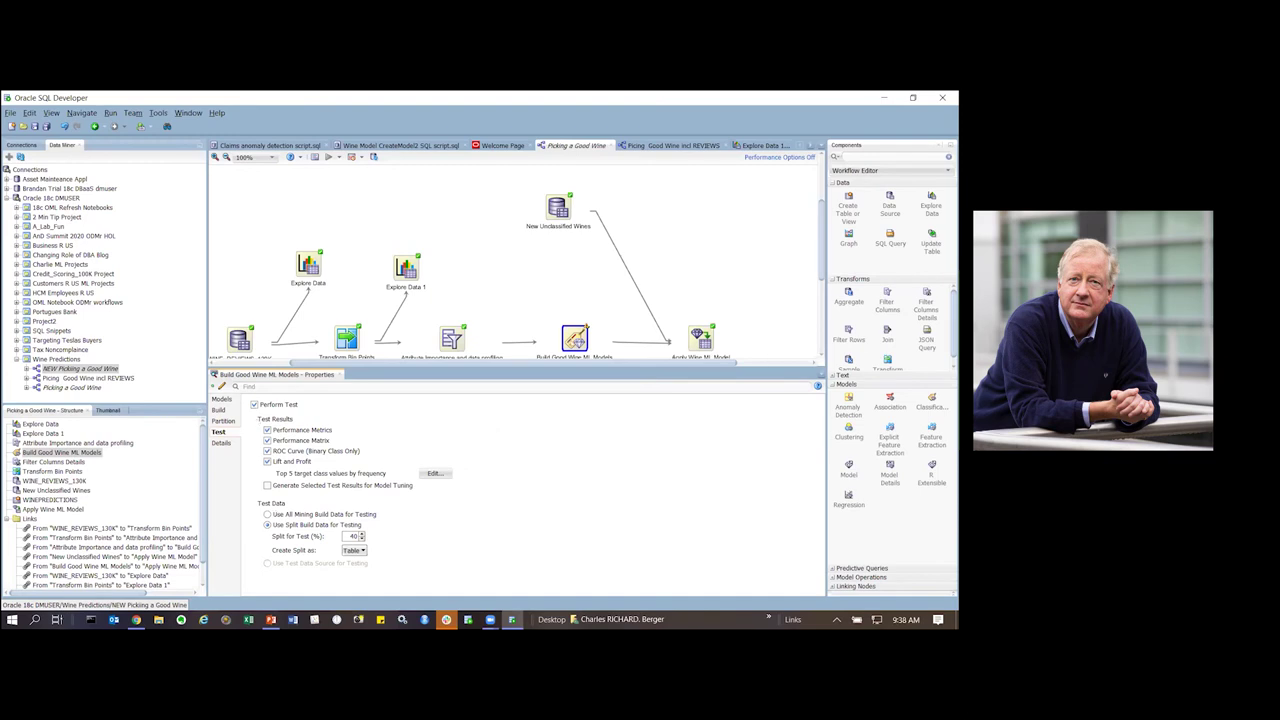
drag(577, 366, 577, 459)
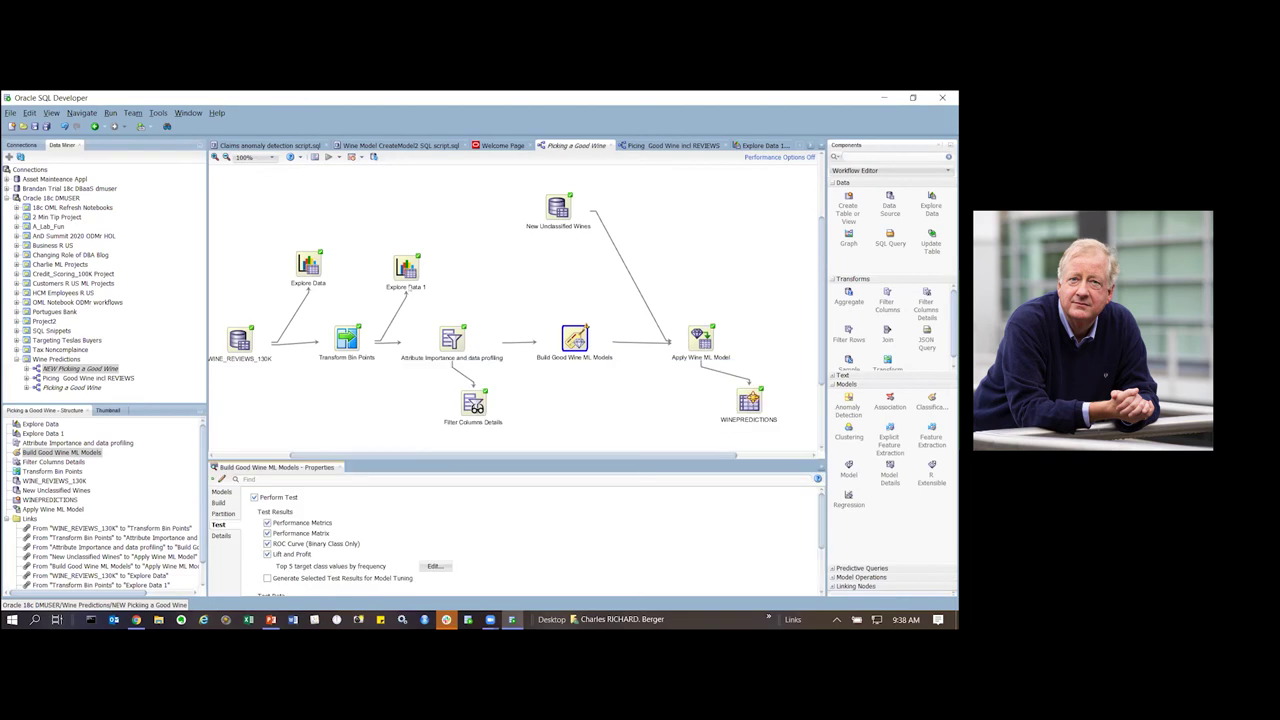
Step: Check the prediction columns defined in the Apply Wine ML Model node and view the node's output data
double_click(700, 338)
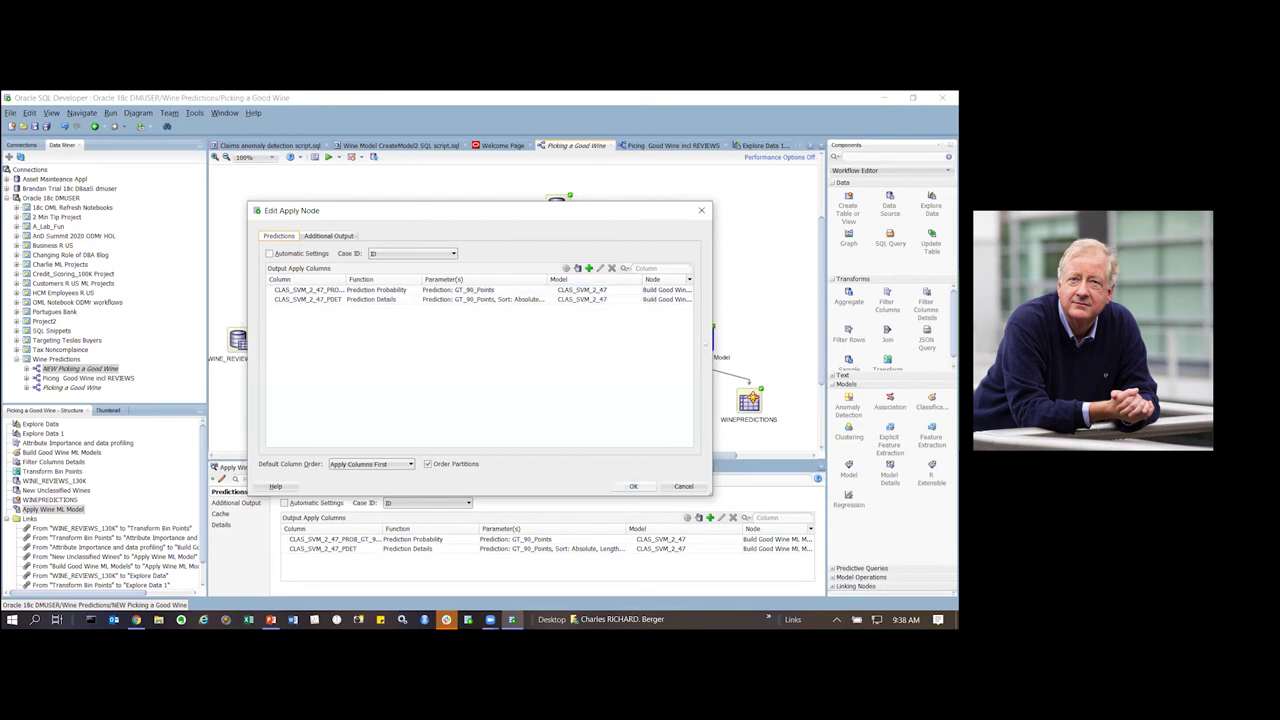
key(Return)
right_click(707, 340)
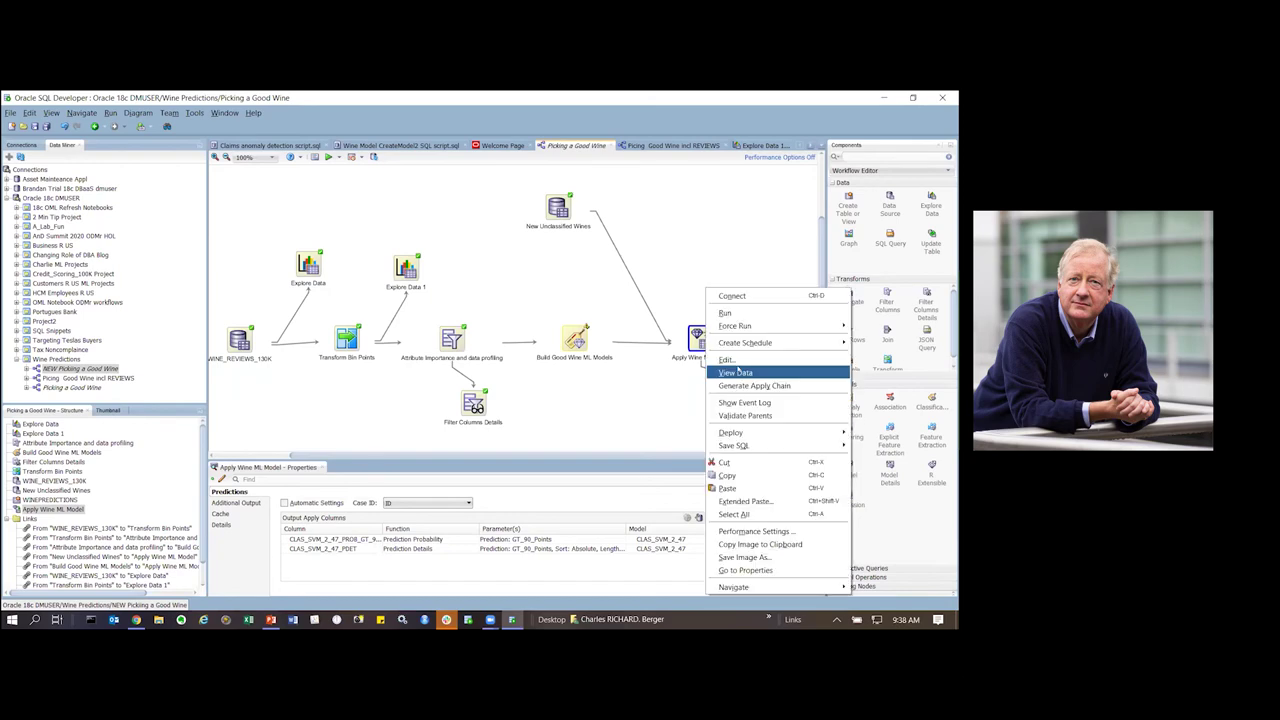
click(736, 372)
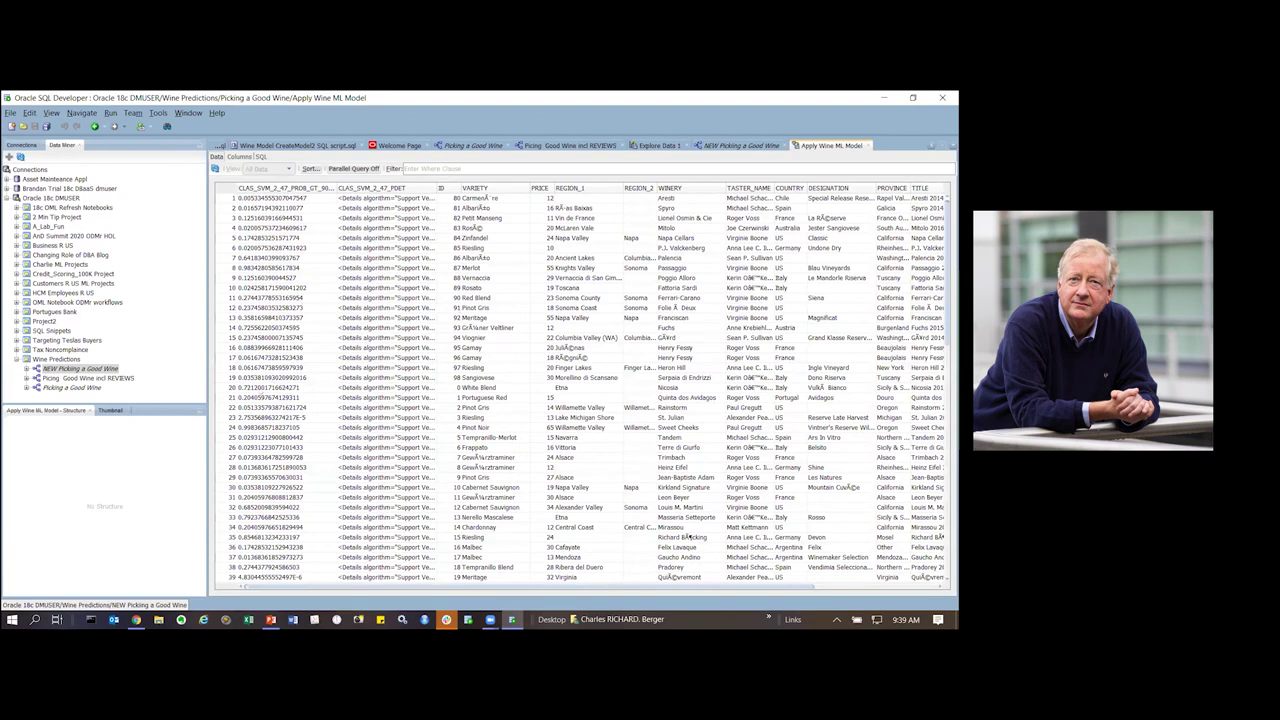
Step: Examine the predicted GT_90_Points probabilities from row 20 up to row 13, ending on row 14
click(330, 387)
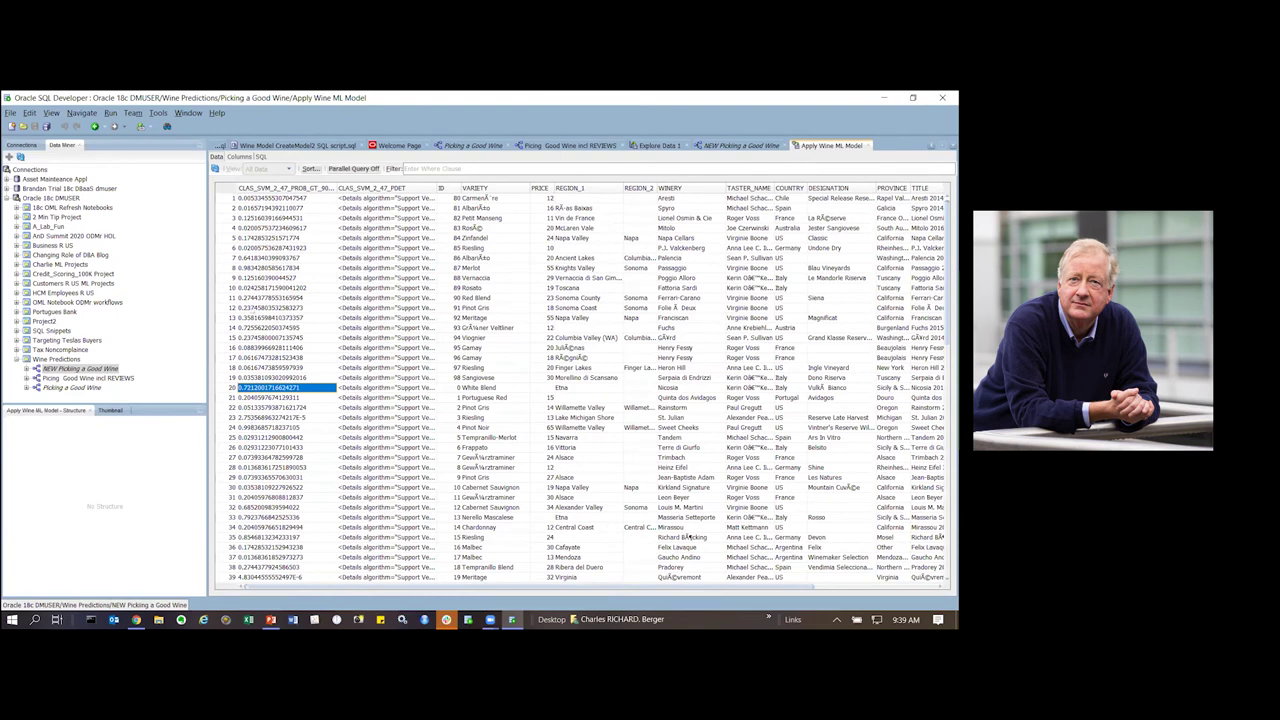
key(Up)
key(Up)
key(Up)
key(Up)
key(Up)
key(Up)
key(Up)
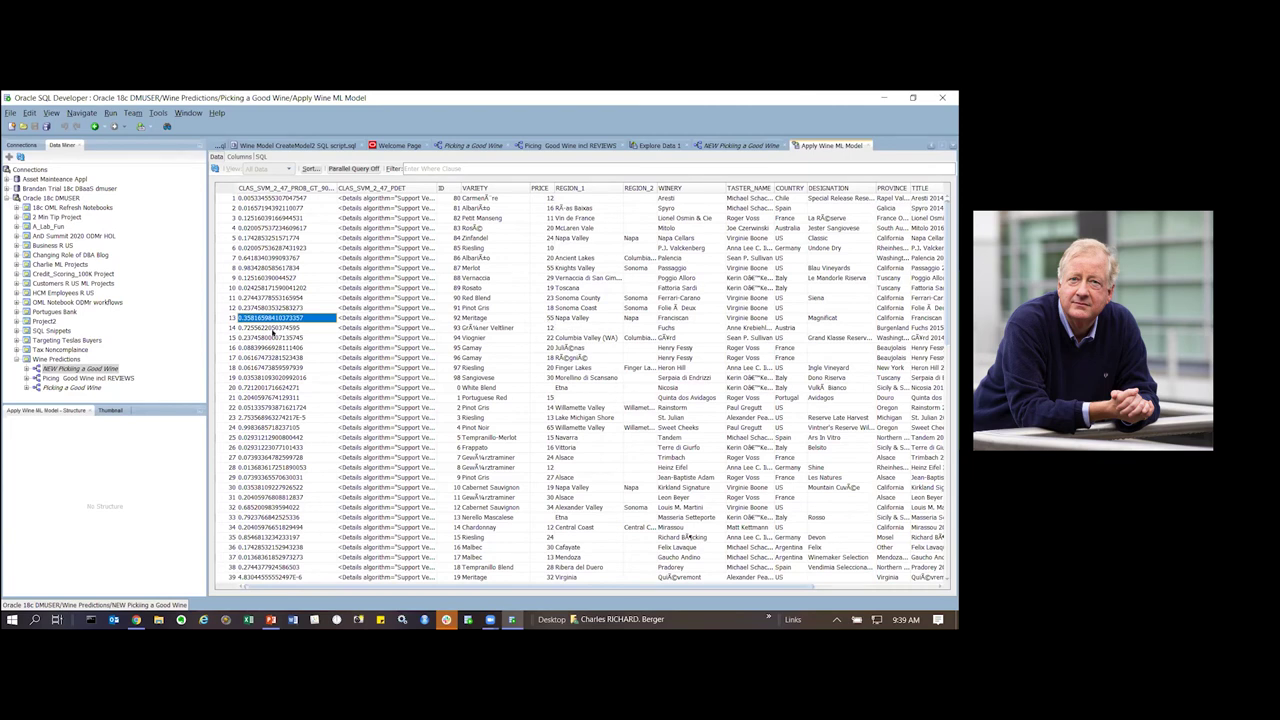
key(Down)
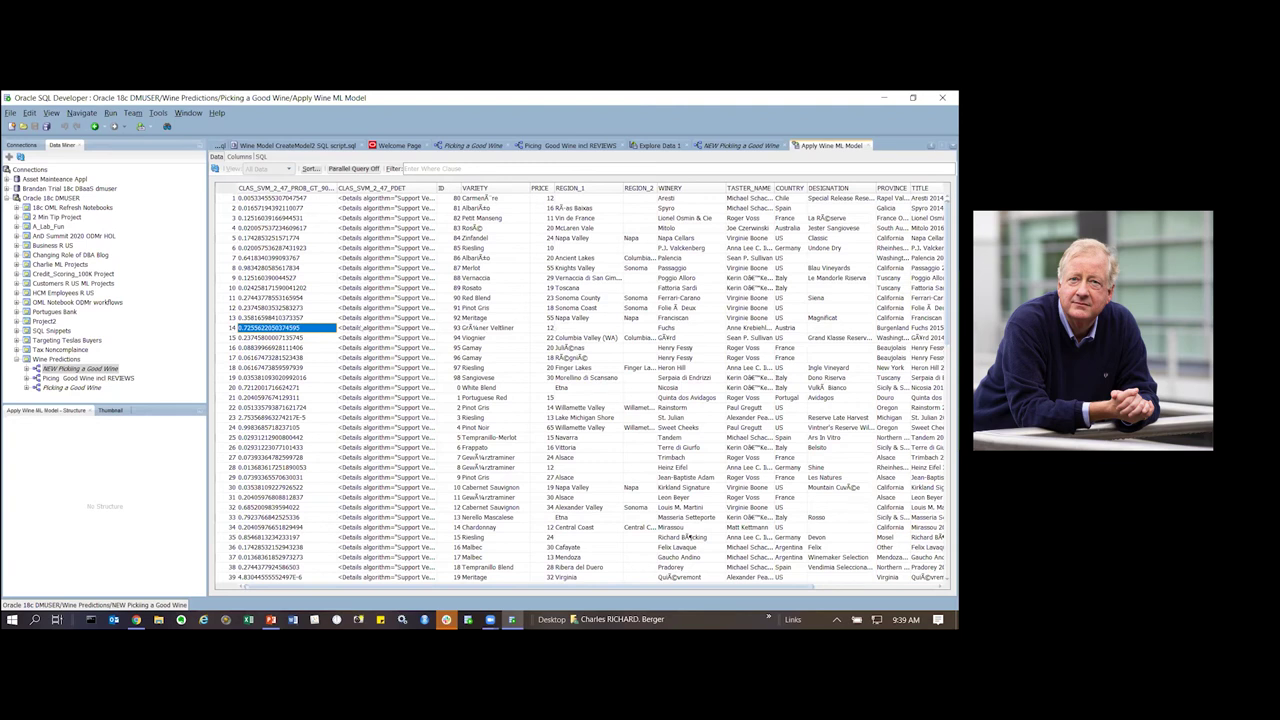
Step: View the full prediction details of the row 14 wine, and close the Apply Wine ML Model data
click(588, 328)
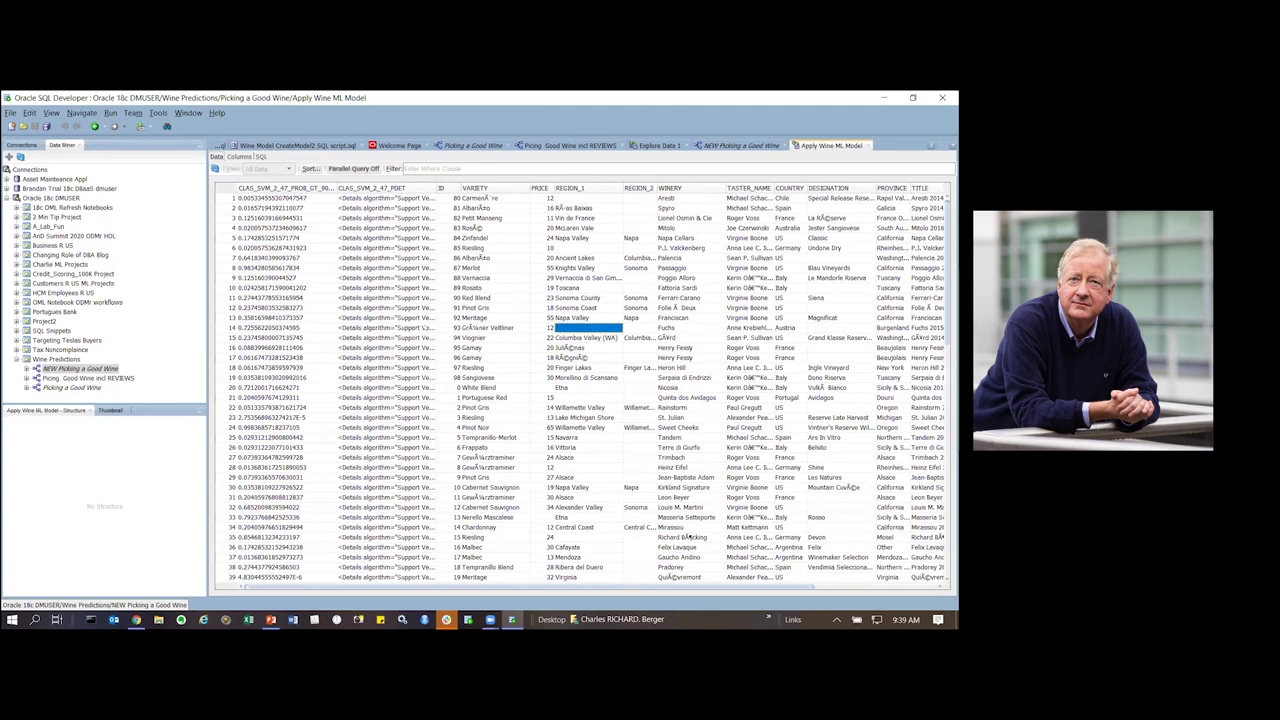
click(380, 328)
click(423, 328)
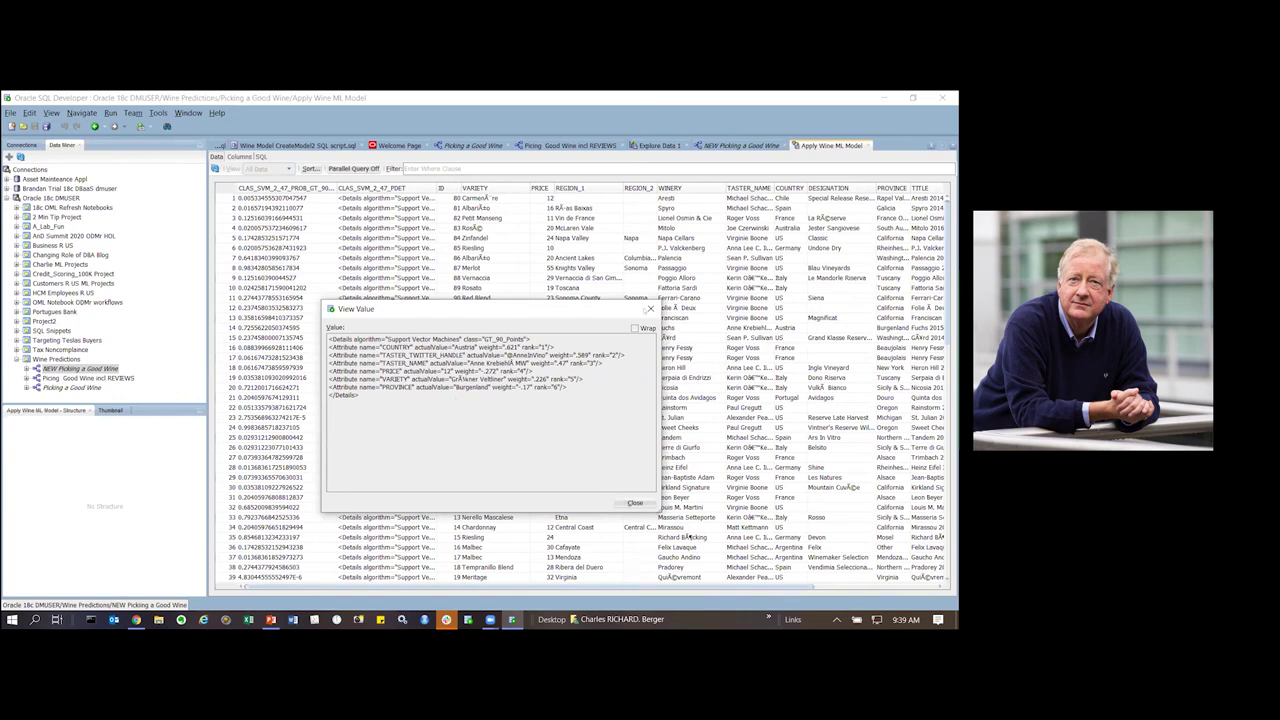
click(650, 309)
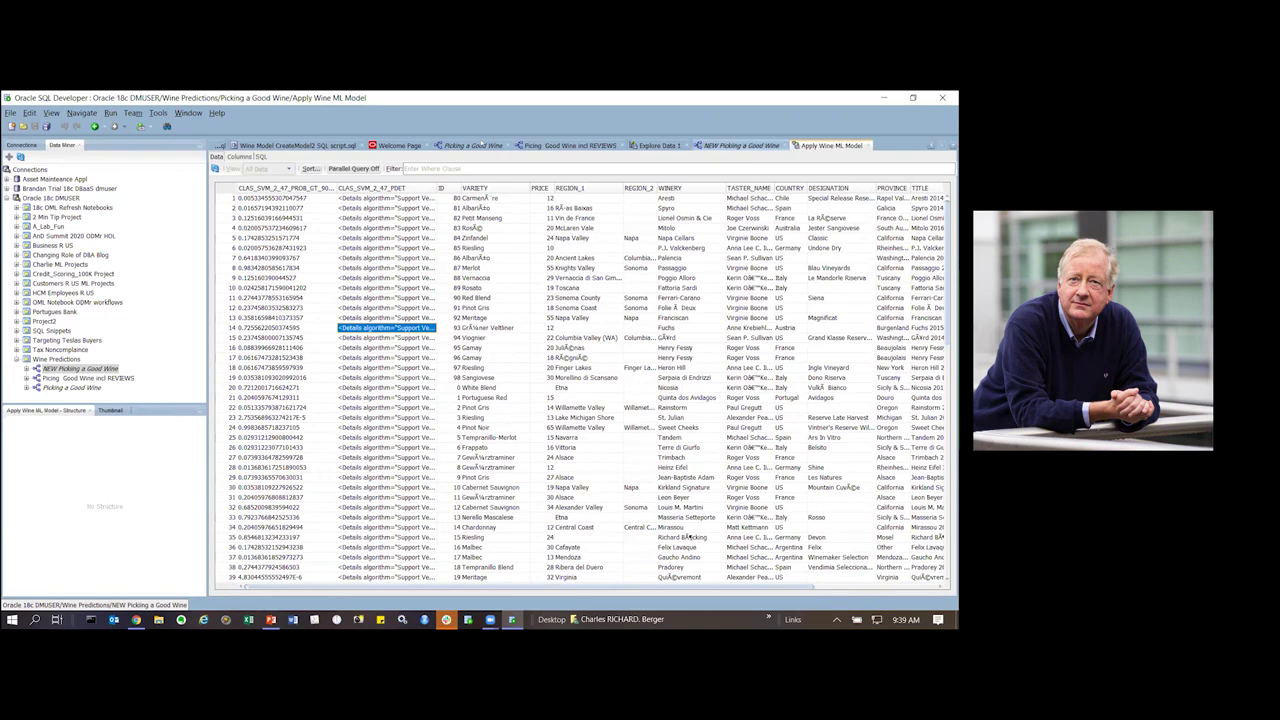
key(ctrl+w)
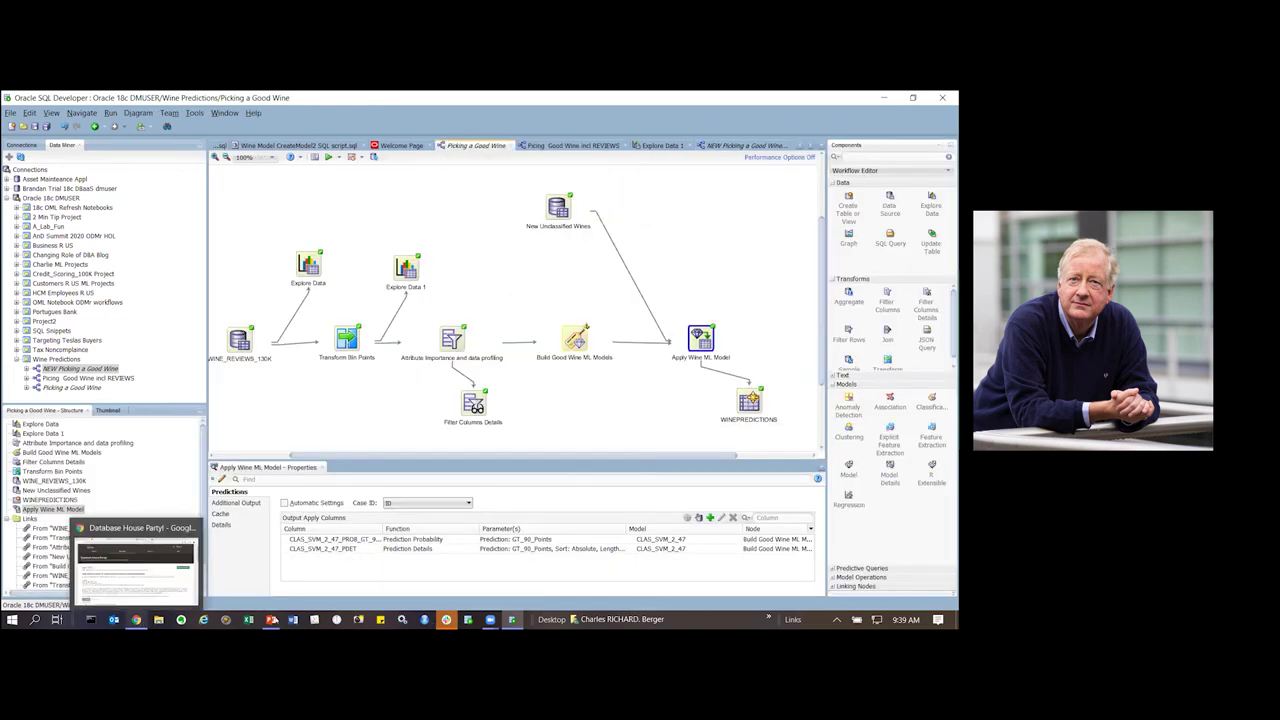
Step: Switch to the PowerPoint presentation and advance the slide show to the slide on Machine Learning Notebooks included in Autonomous Databases
mouse_move(270, 619)
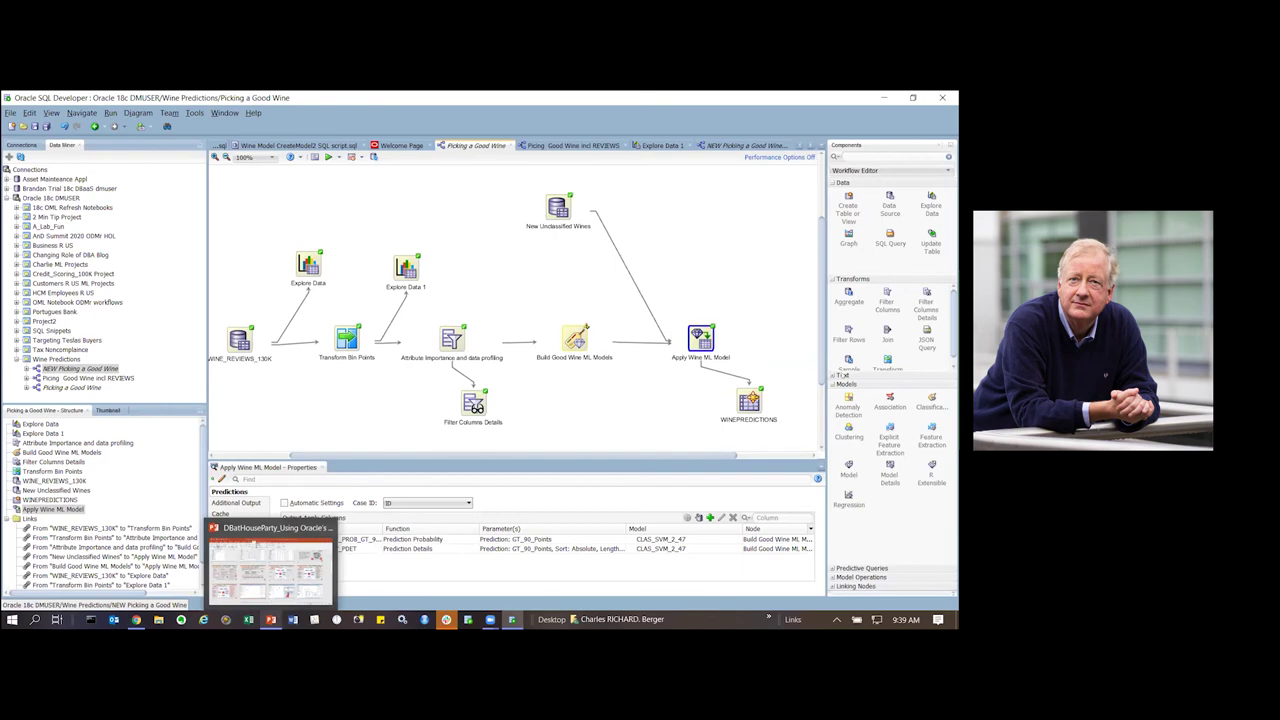
click(270, 565)
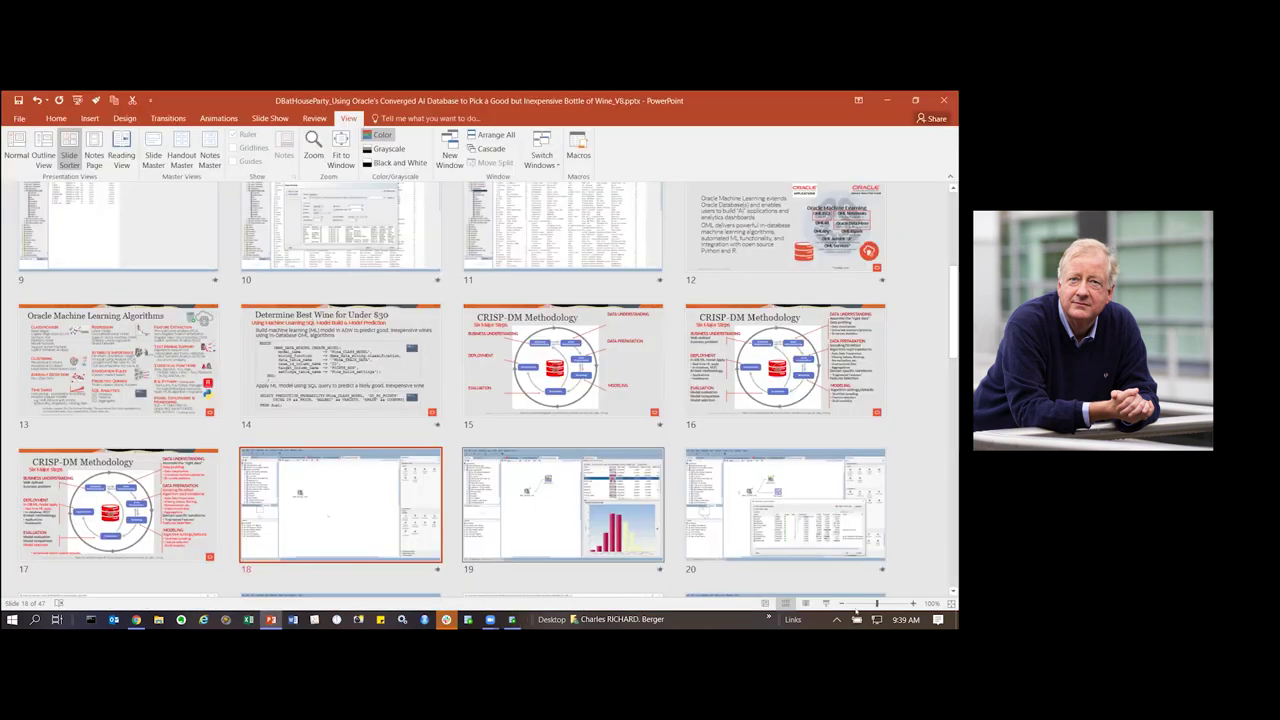
key(alt+Tab)
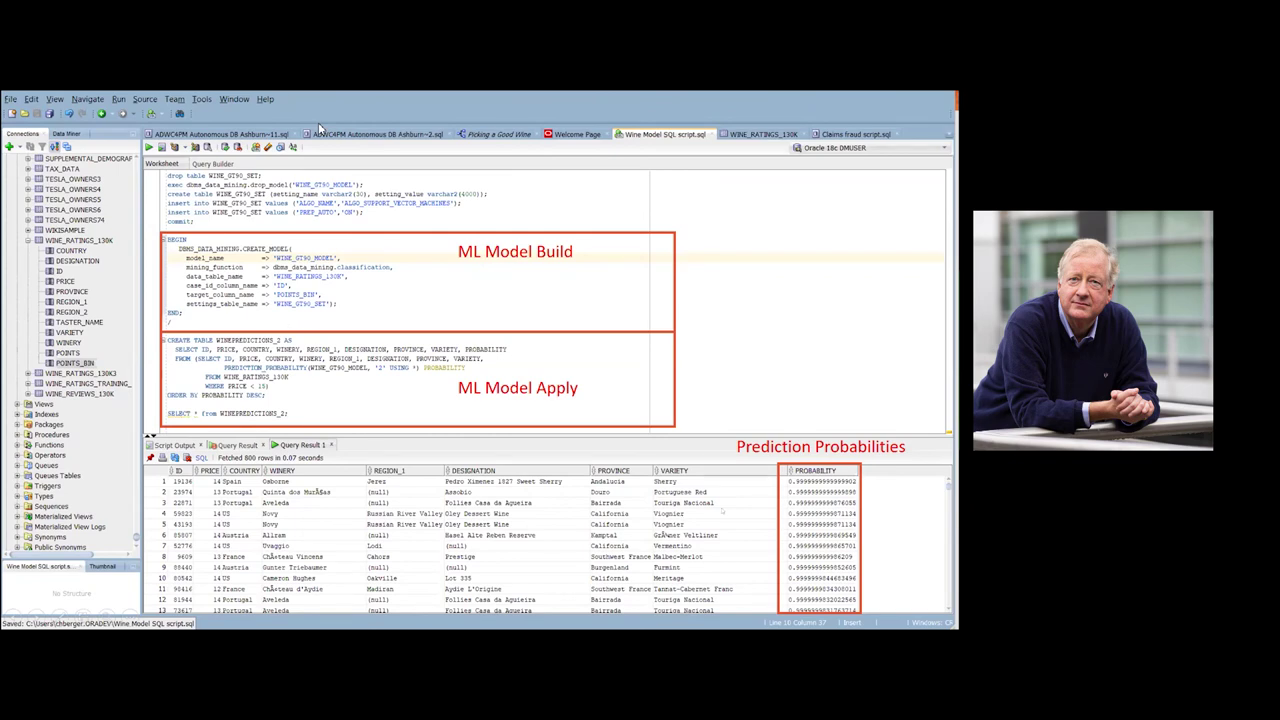
key(Right)
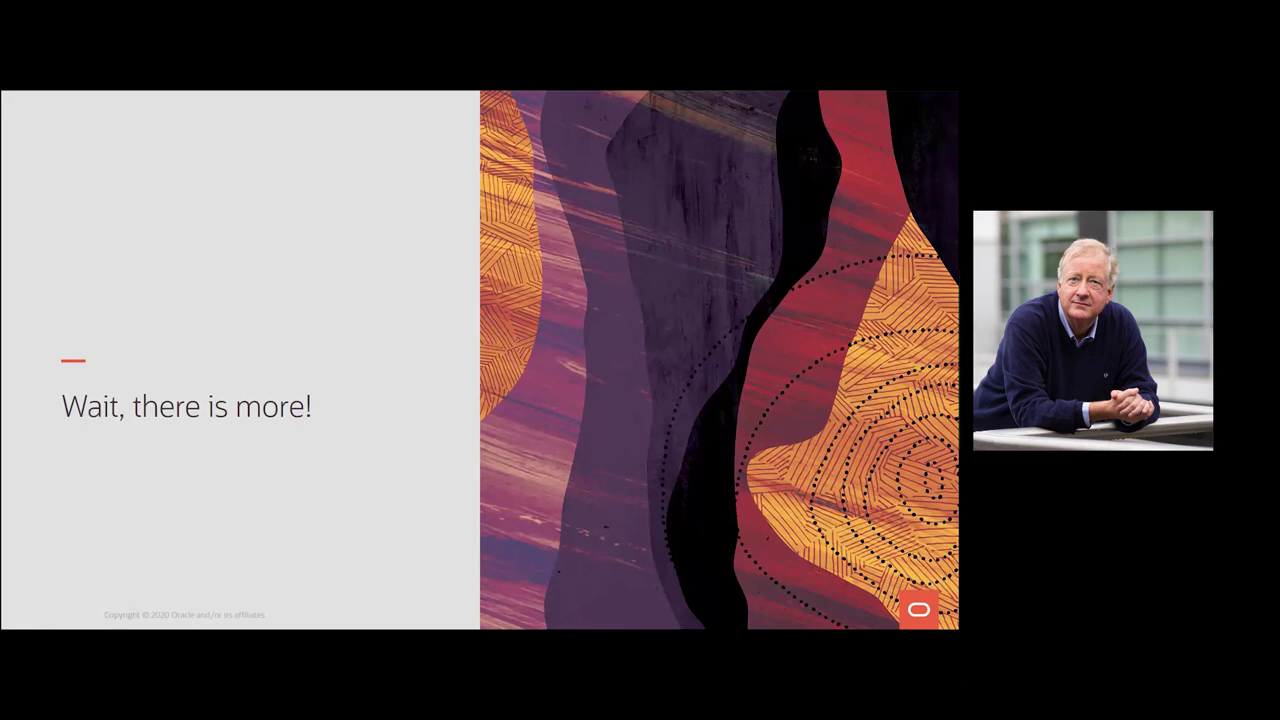
key(Right)
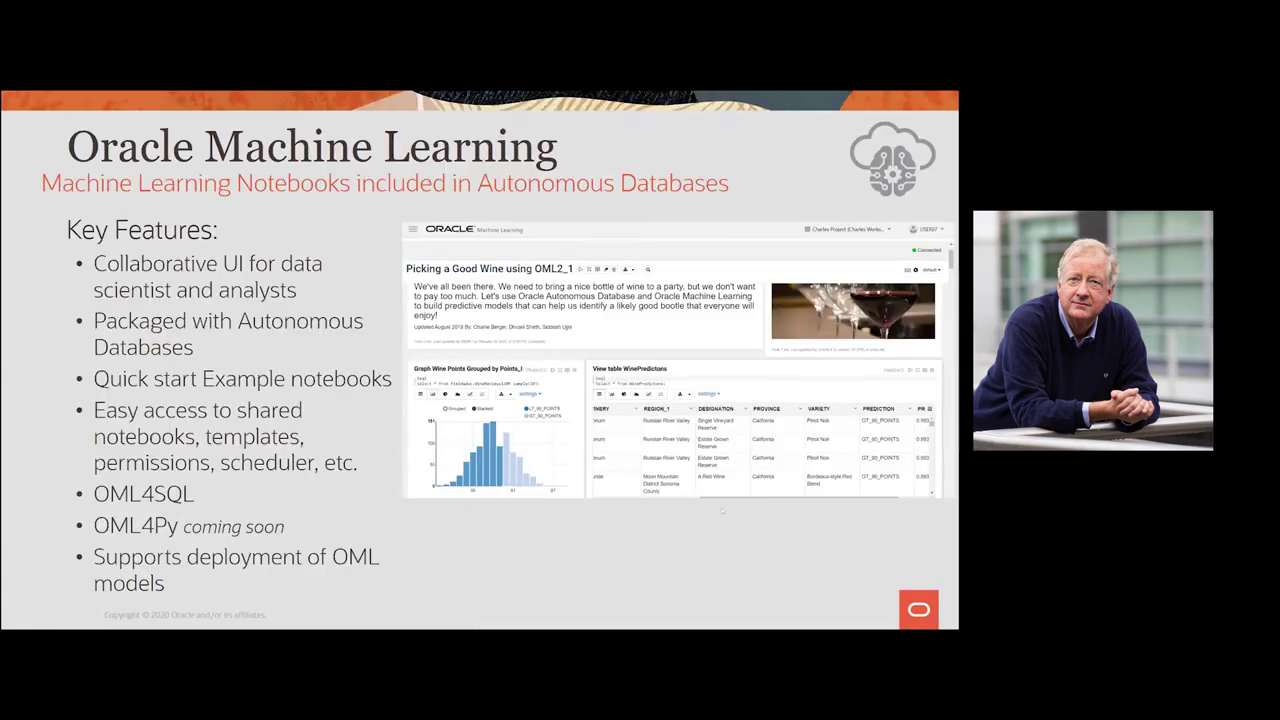
Step: Switch to Chrome and sign in to Oracle Machine Learning for the ADWOML database with the prefilled credentials
key(alt+Tab)
key(Tab)
key(Tab)
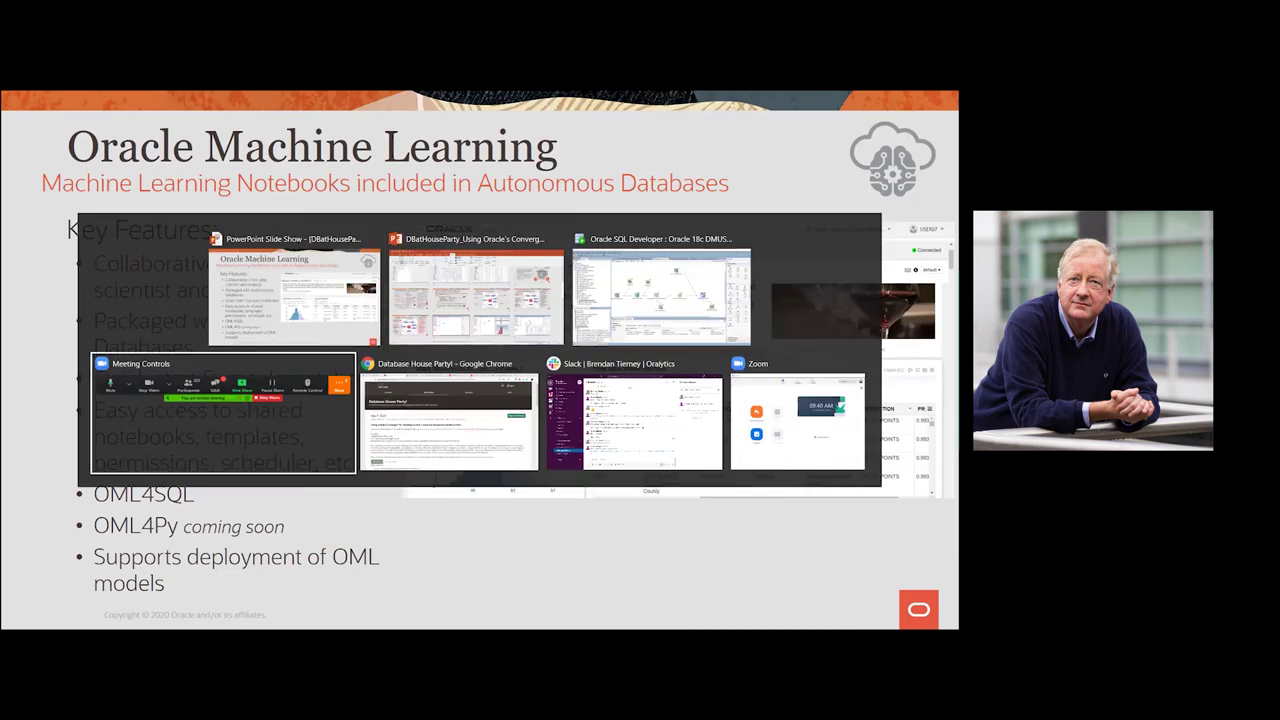
key(Tab)
key(ctrl+9)
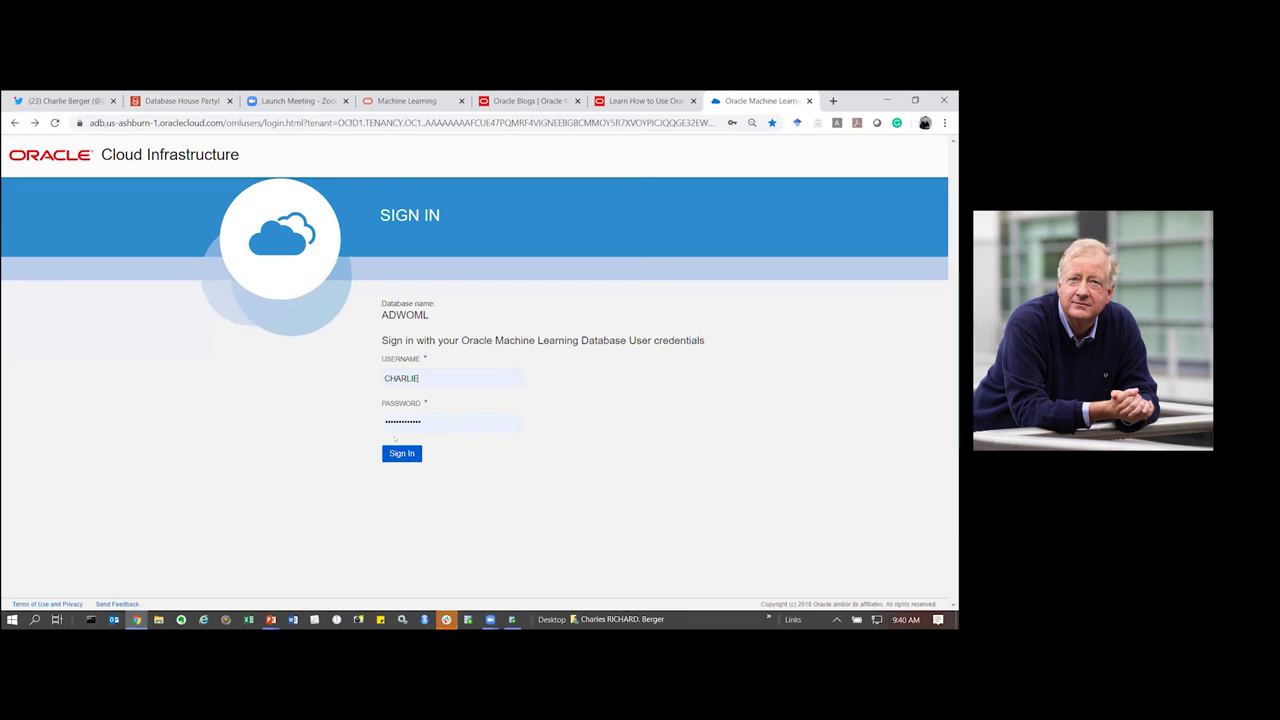
click(401, 453)
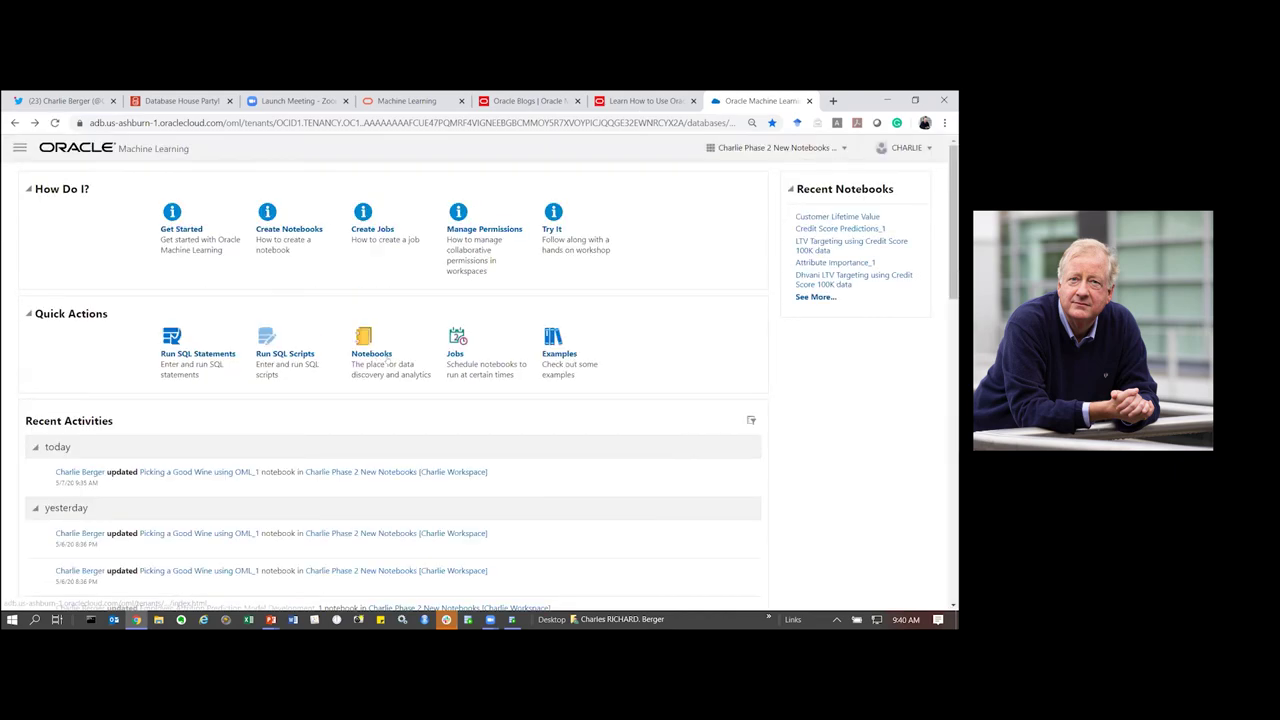
Step: Open the Notebooks list and sort it by last update, newest first
click(386, 361)
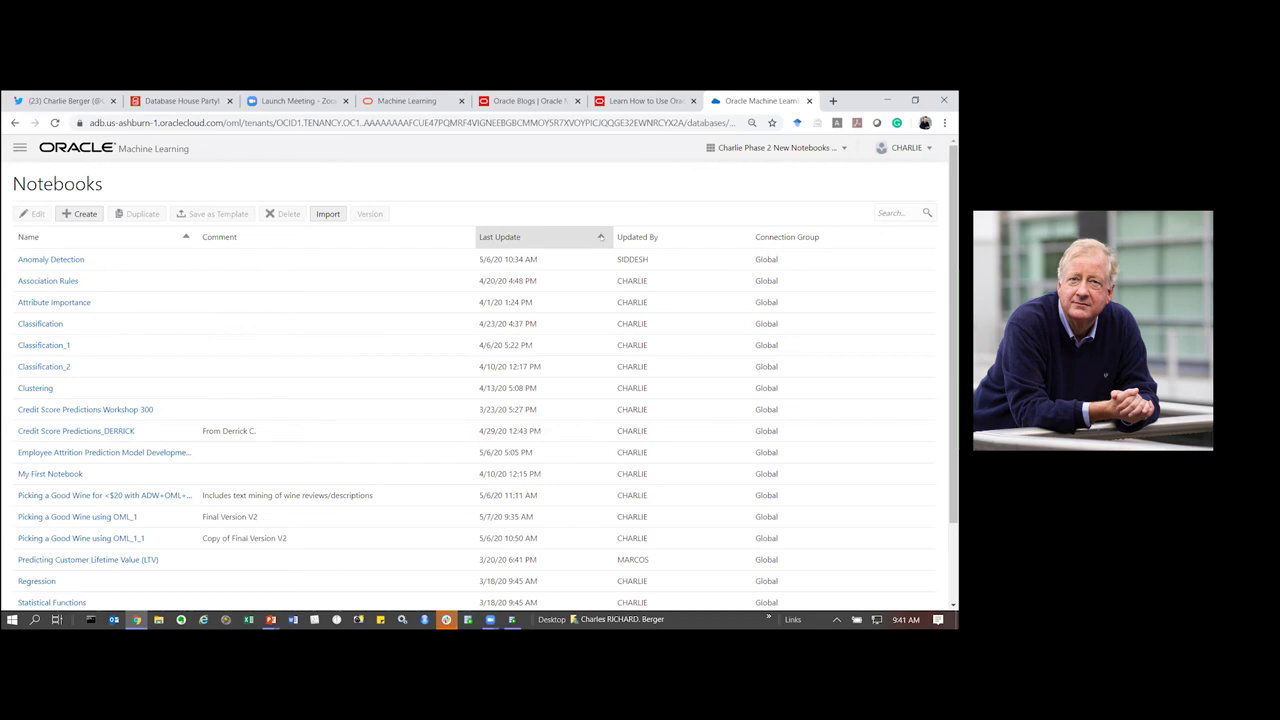
click(600, 237)
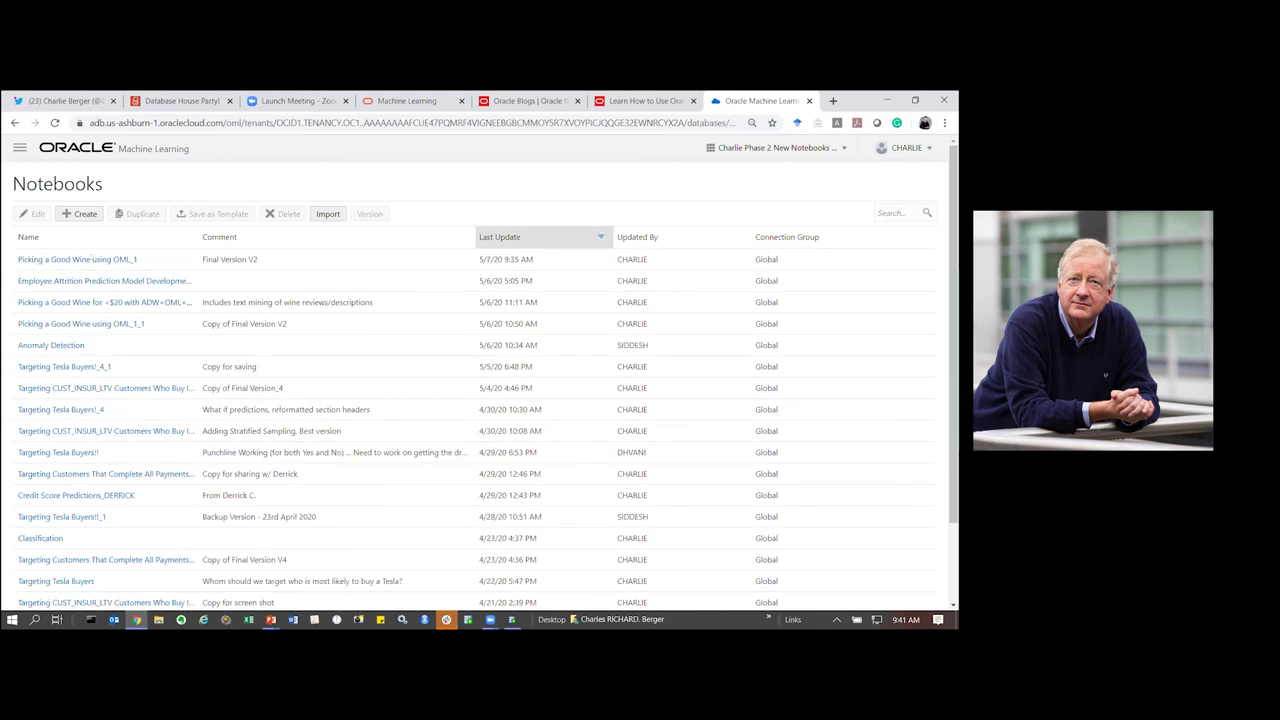